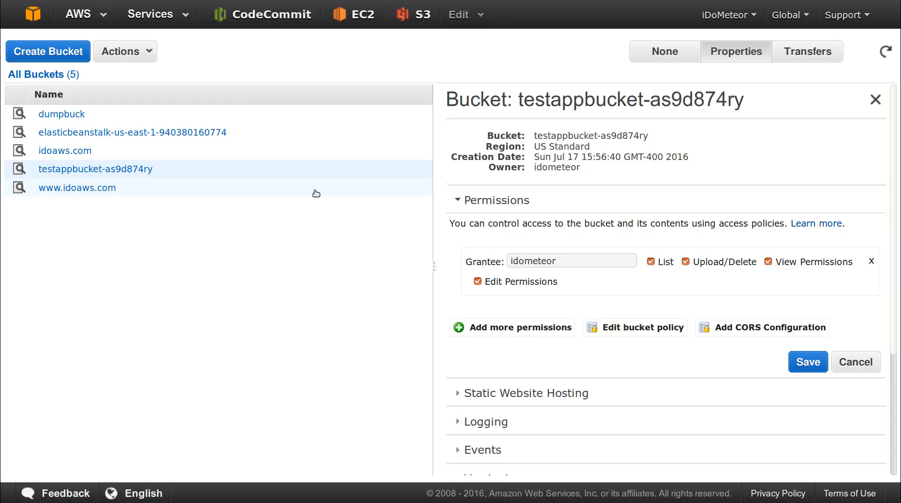
- Glance at the generated policy JSON, then bring up the IAM users list
key("ctrl+Tab")
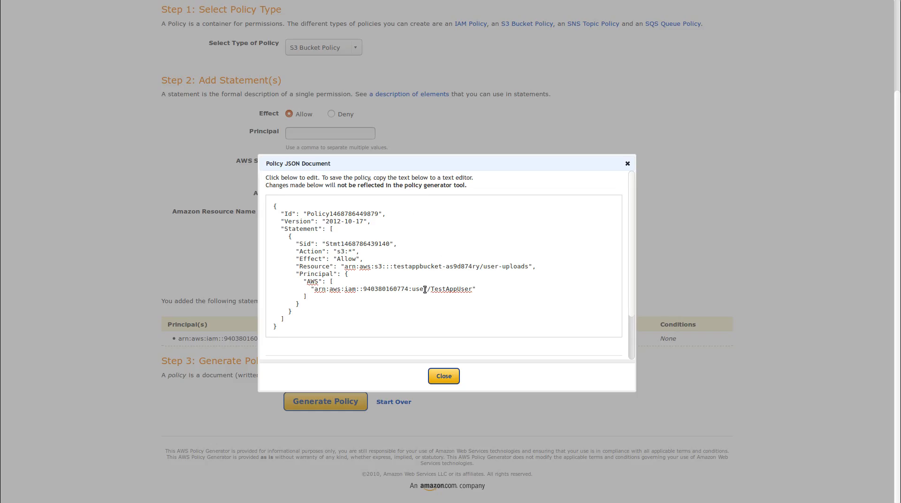
key("ctrl+shift+Tab")
key("ctrl+shift+Tab")
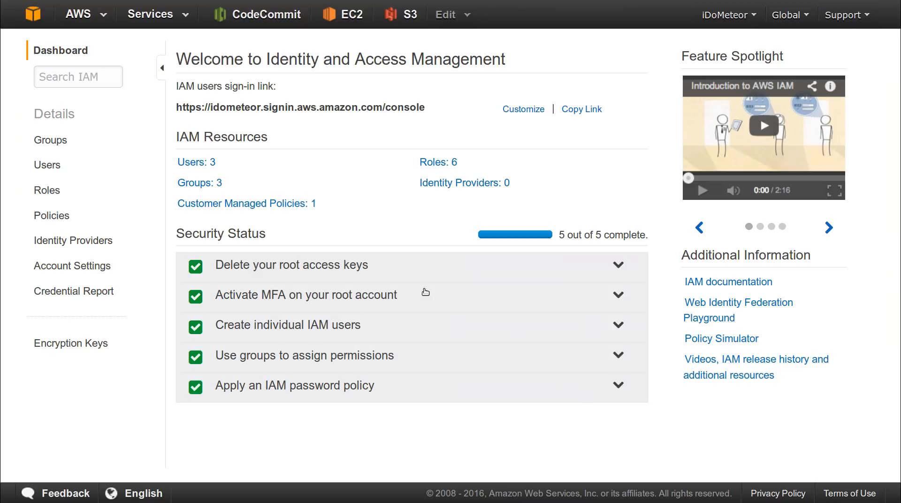
left_click(58, 166)
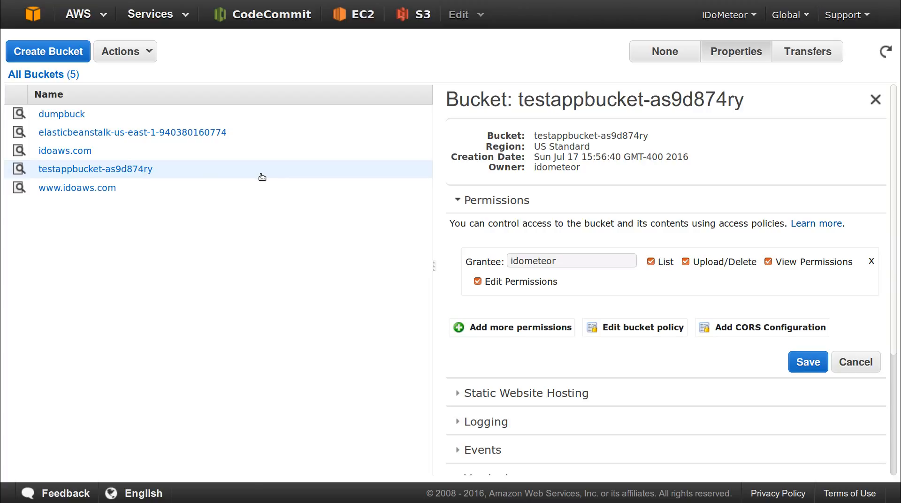
- Review the test bucket's saved policy JSON in its bucket policy editor, then close it
left_click(149, 57)
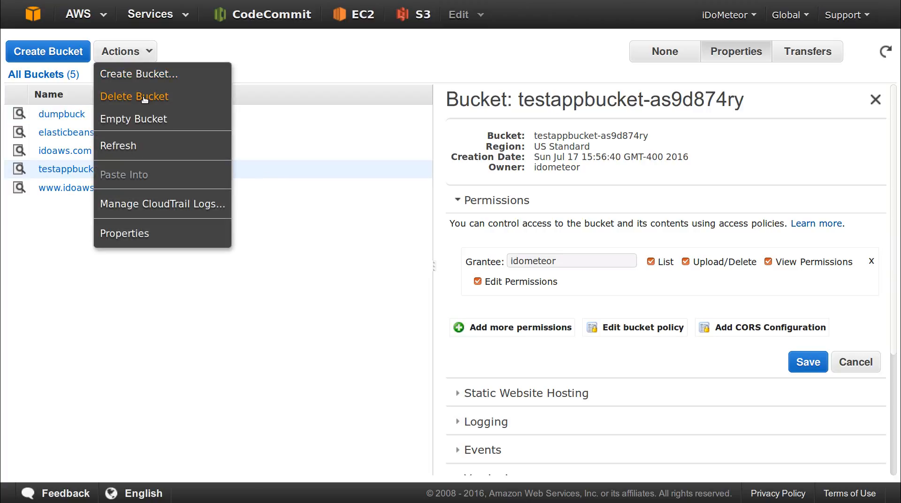
left_click(150, 304)
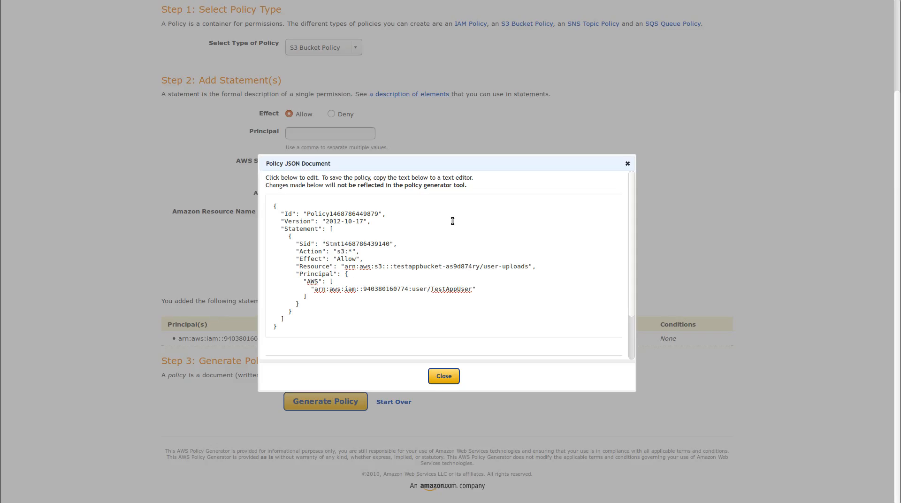
left_click_drag(291, 327, 255, 195)
left_click(392, 252)
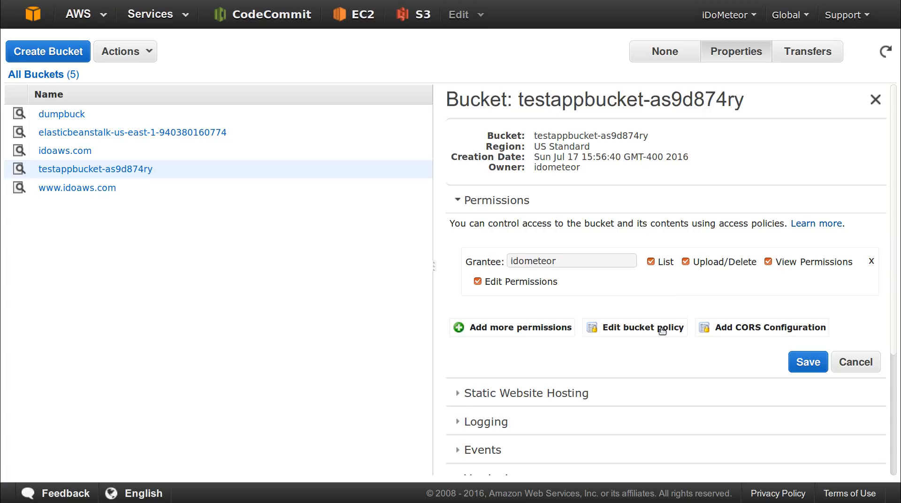
left_click(662, 330)
left_click(645, 407)
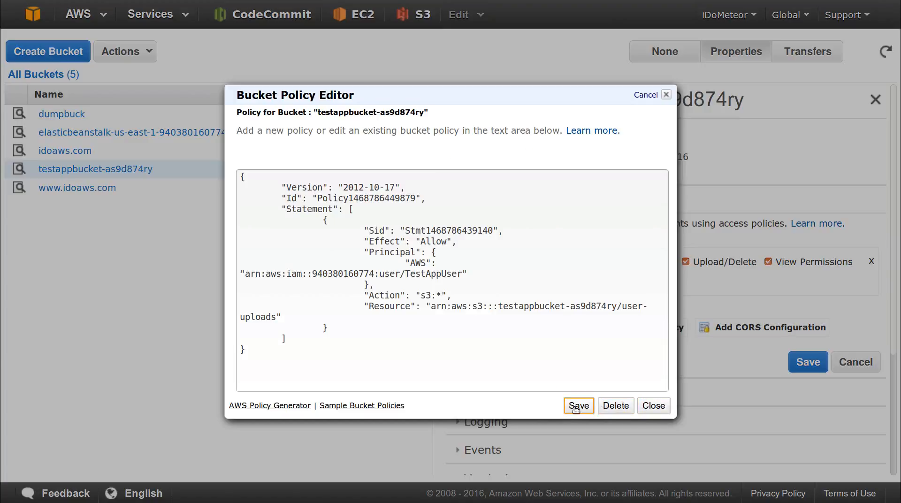
left_click(653, 407)
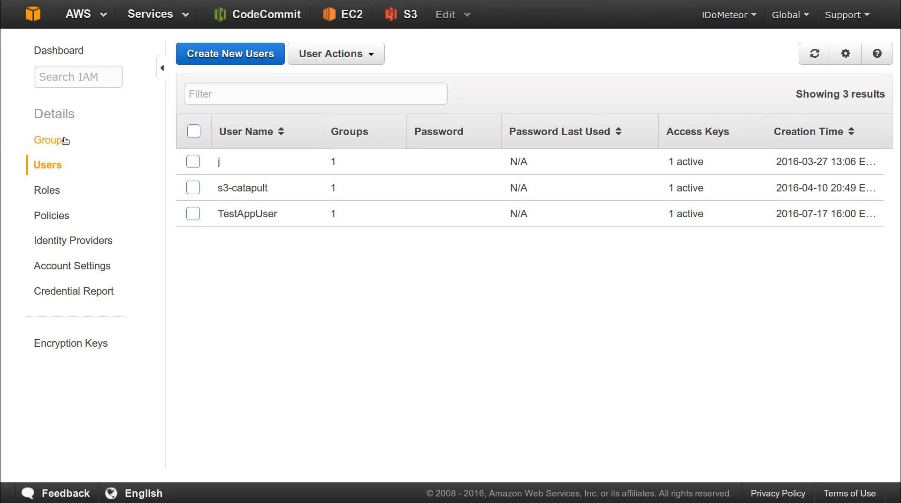
- Filter the IAM policies by name and open TestAppPolicy's policy document
left_click(72, 53)
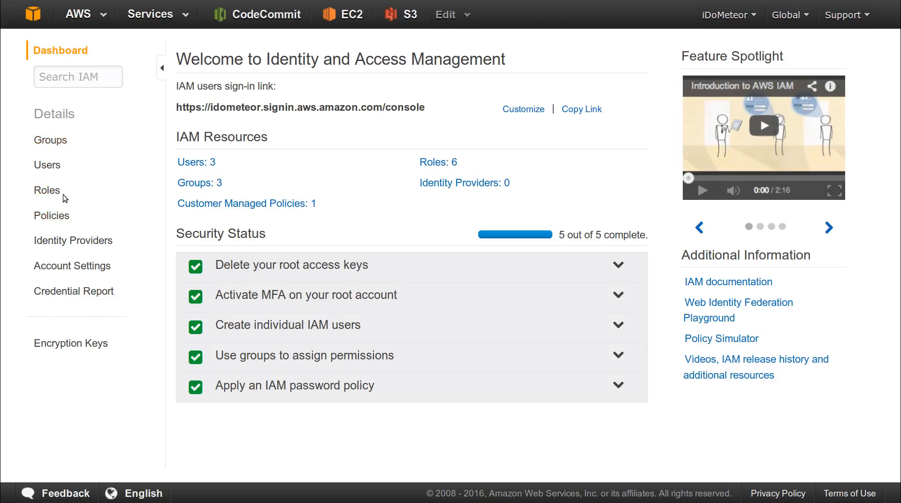
left_click(46, 192)
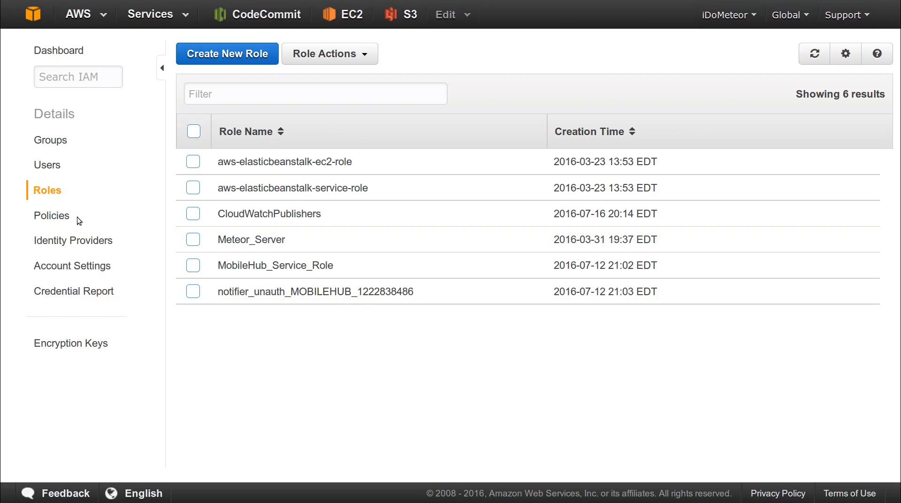
left_click(52, 221)
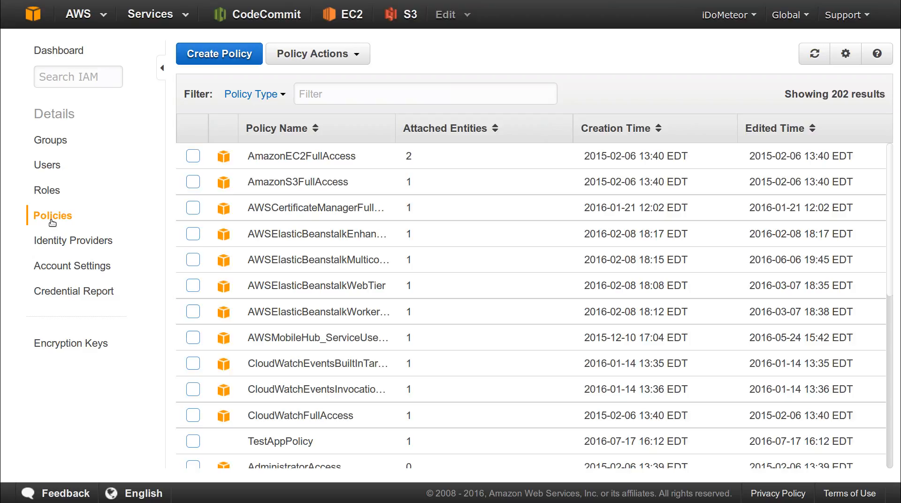
left_click(336, 95)
type("ts")
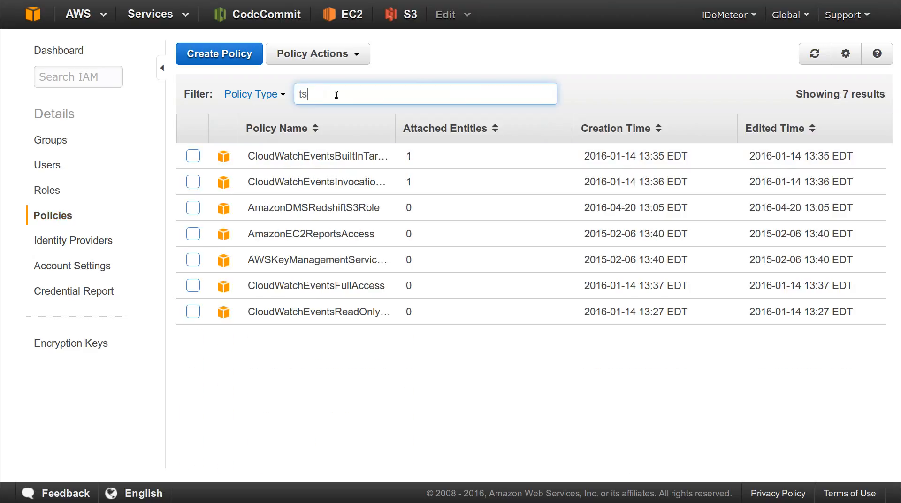
type("est")
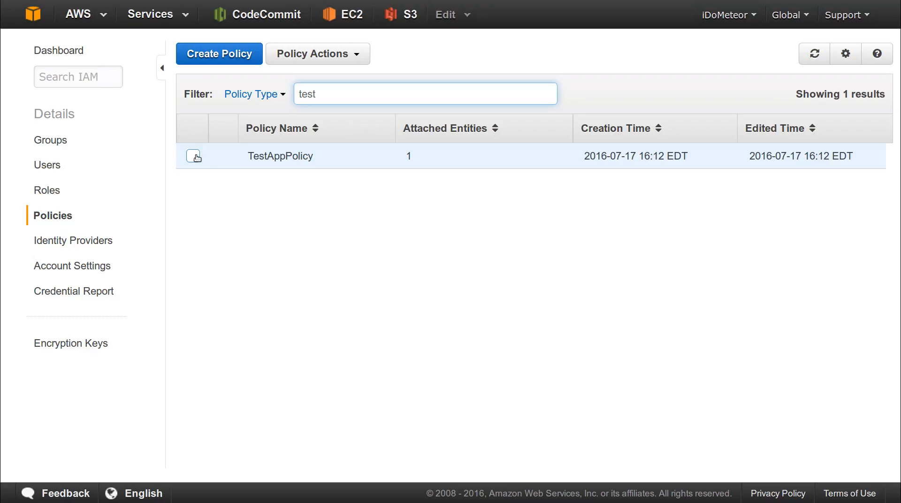
left_click(276, 157)
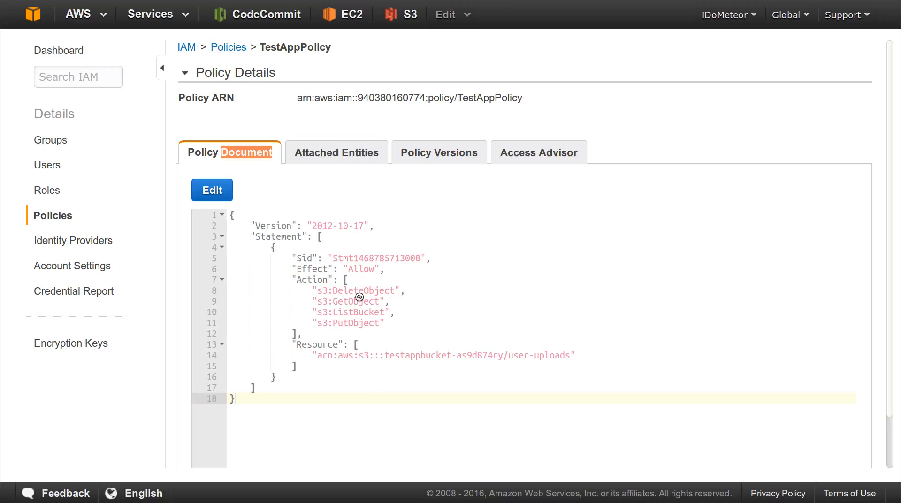
left_click(422, 367)
left_click(348, 270)
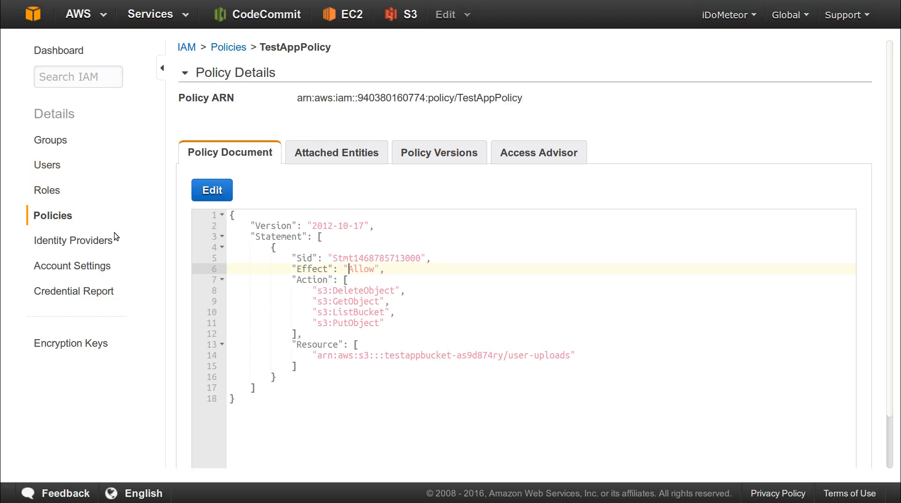
scroll(359, 167, "down", 1)
scroll(359, 167, "up", 1)
- Filter the policies by 'test' and delete TestAppPolicy
key("alt+Left")
left_click(319, 95)
type("test")
left_click(193, 156)
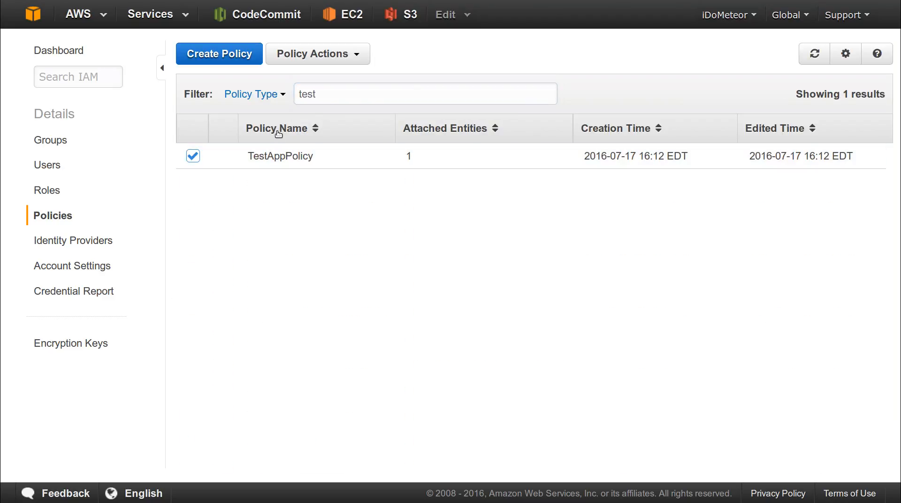
left_click(342, 64)
left_click(335, 132)
left_click(679, 305)
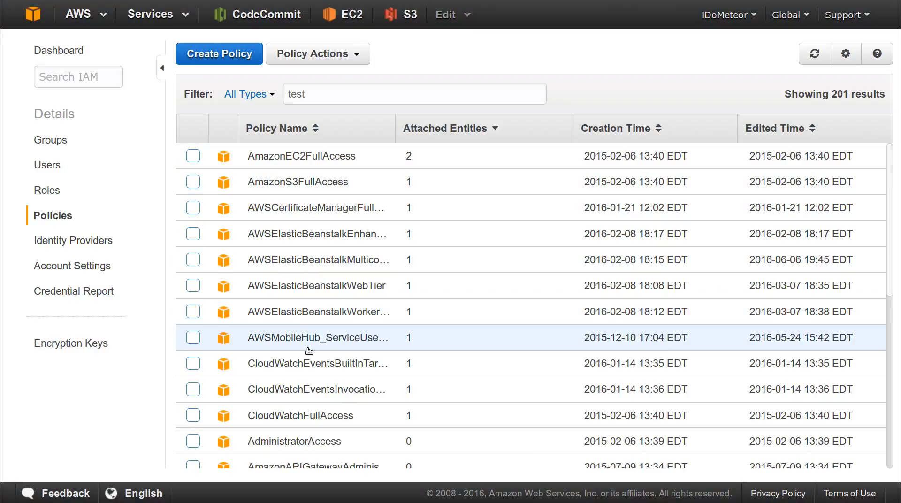
- Go to the IAM Groups list
scroll(298, 323, "down", 5)
scroll(298, 324, "up", 5)
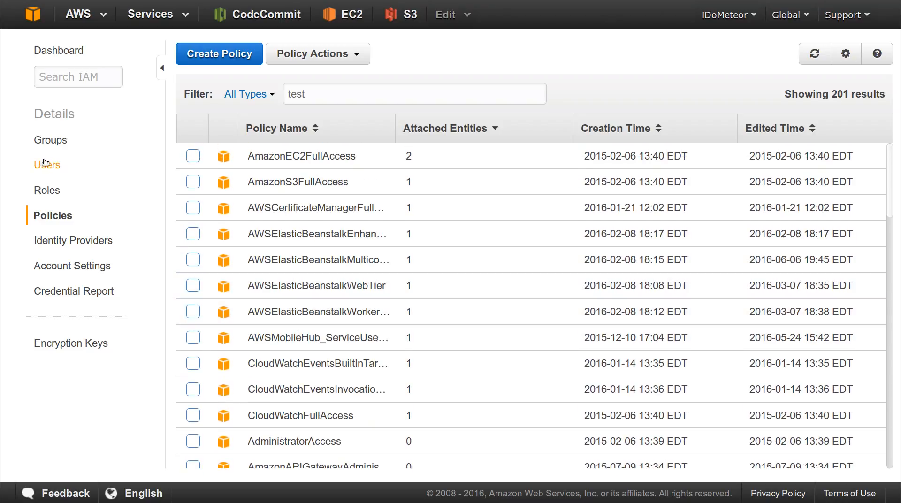
left_click(46, 140)
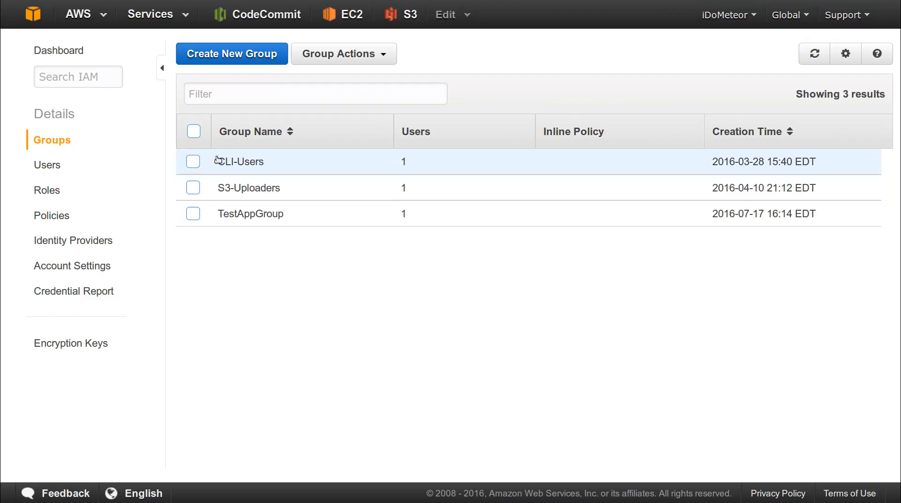
- Remove TestAppUser from TestAppGroup's members
left_click(256, 217)
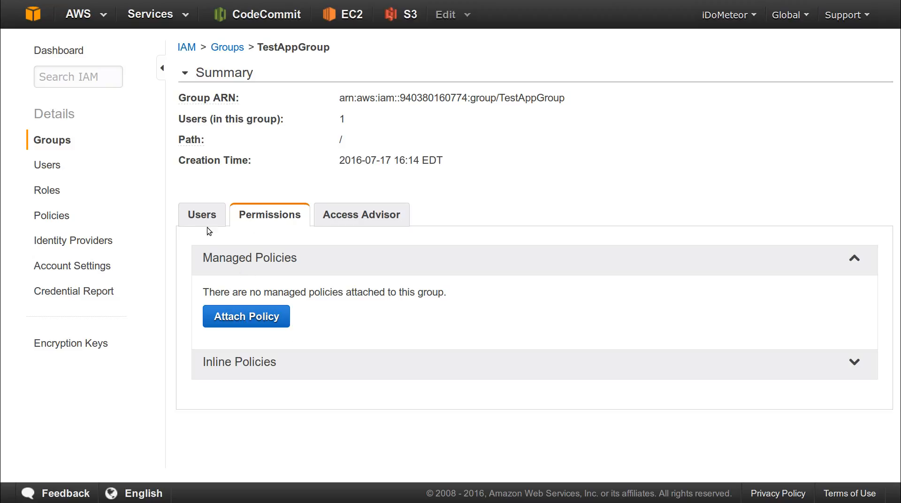
left_click(192, 220)
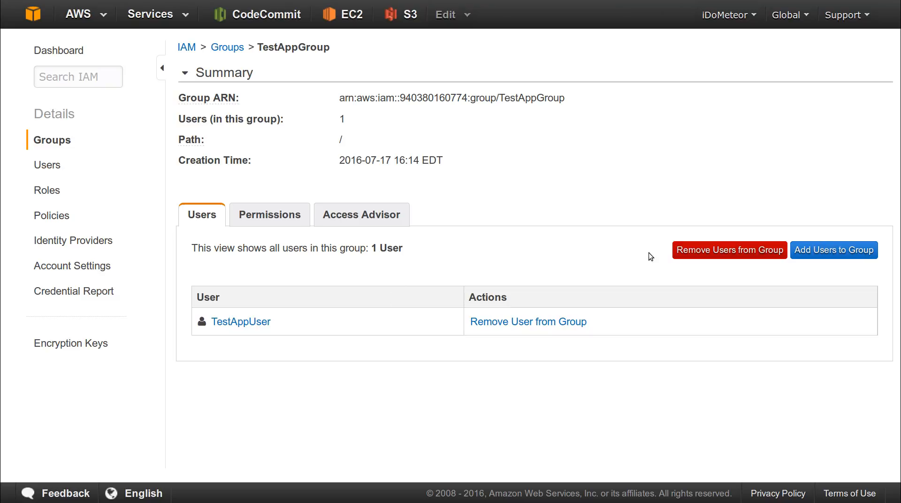
left_click(690, 249)
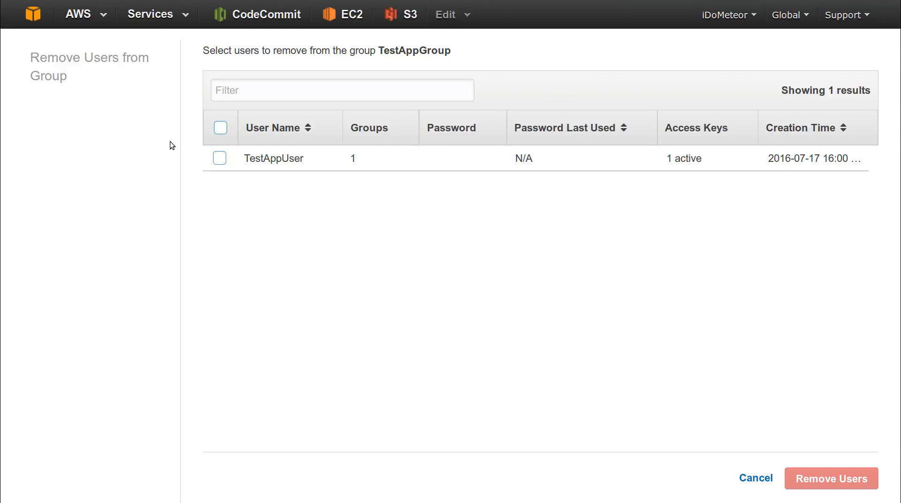
left_click(220, 159)
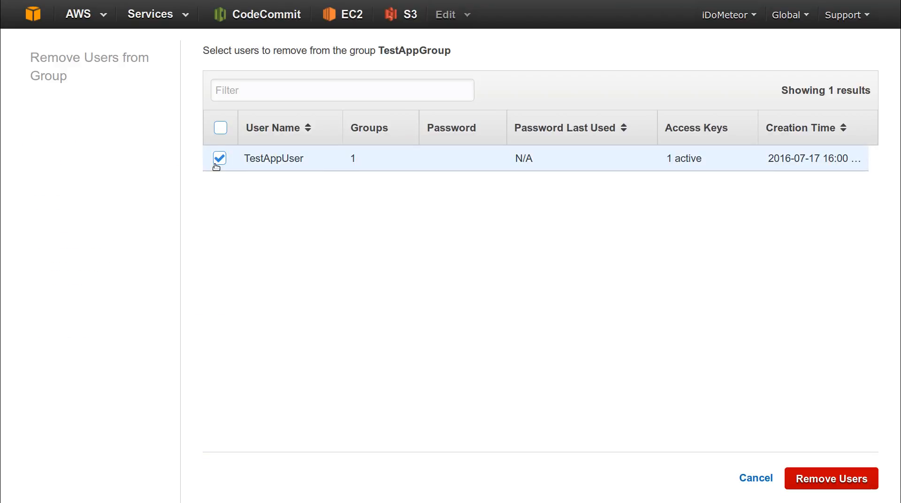
left_click(827, 488)
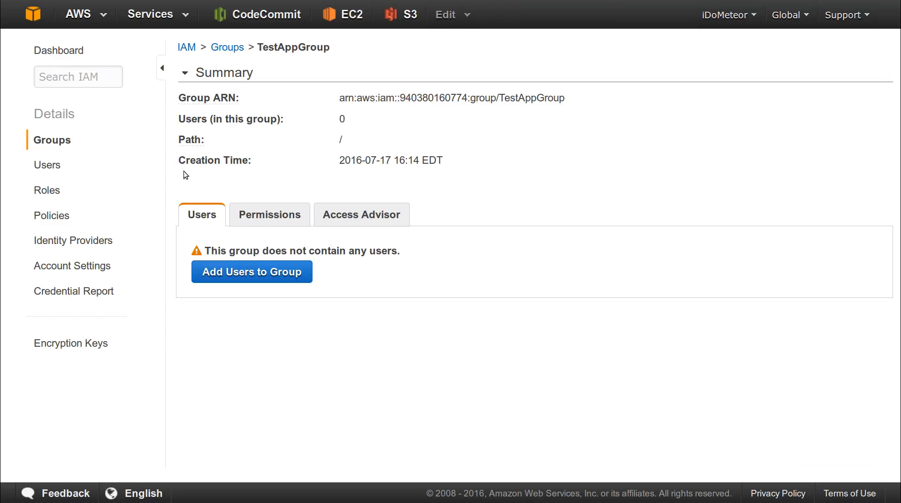
- Delete TestAppGroup, then go to the IAM users list
left_click(60, 141)
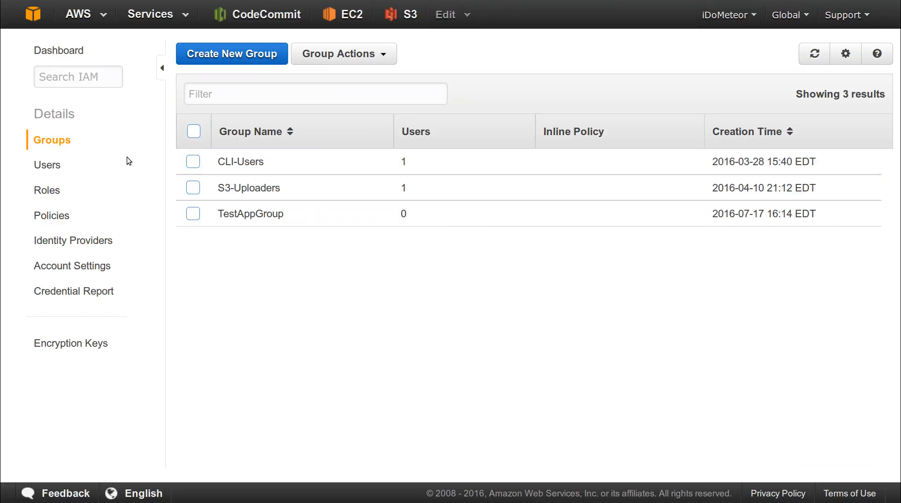
left_click(193, 214)
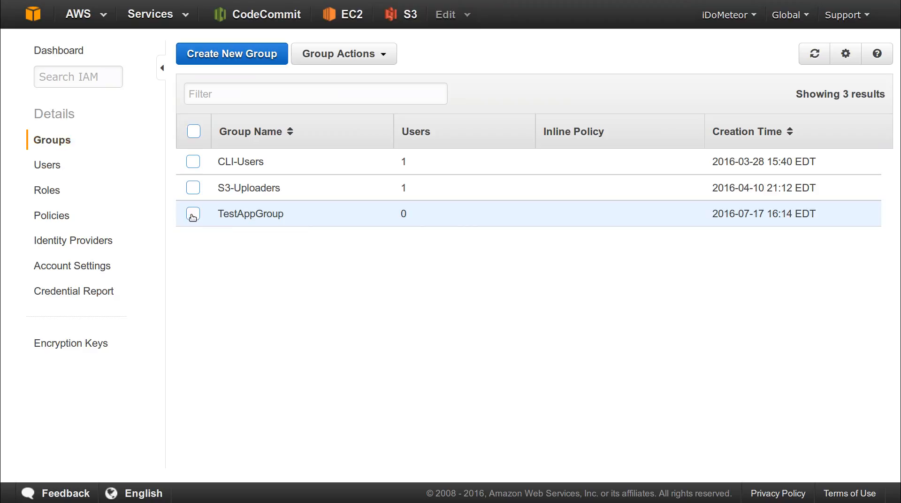
left_click(339, 54)
left_click(337, 107)
left_click(655, 307)
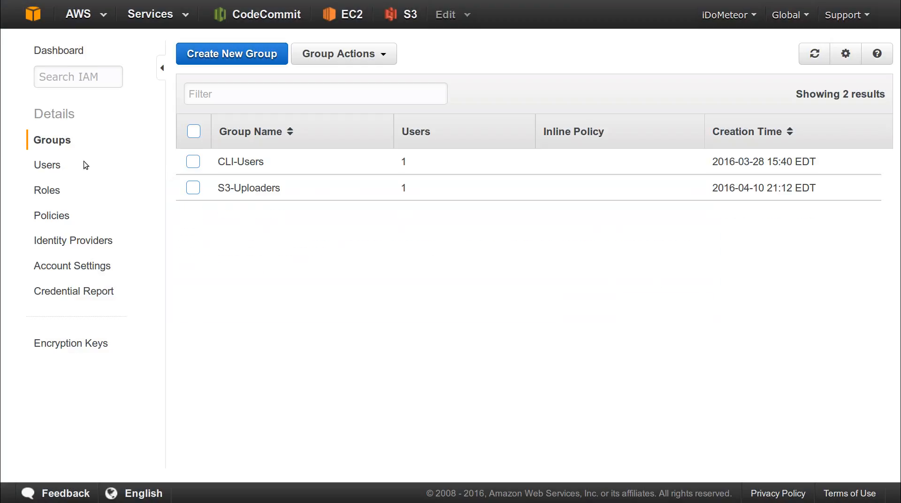
left_click(54, 165)
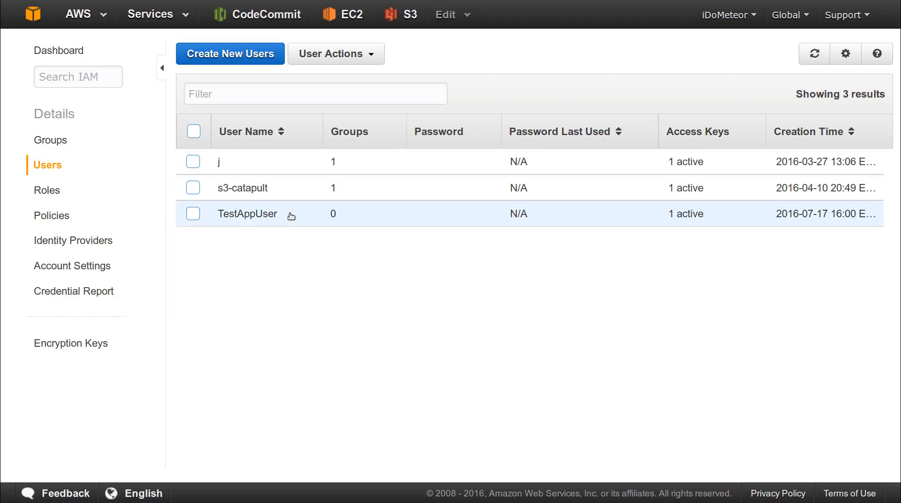
- Delete the TestAppUser account, leaving only j and s3-catapult
left_click(331, 213)
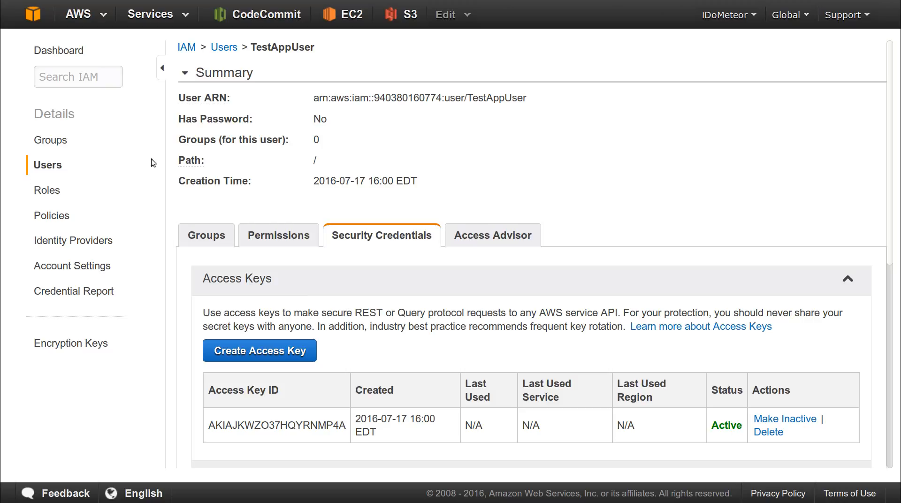
key("alt+Left")
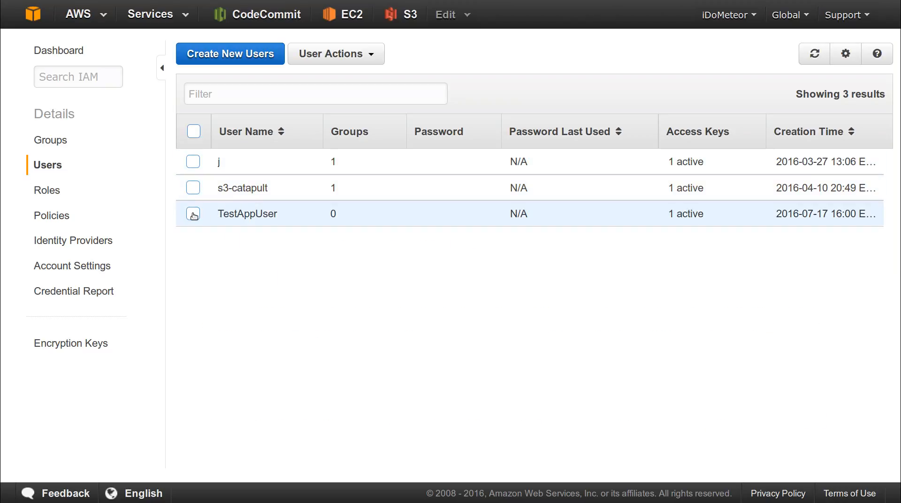
left_click(192, 214)
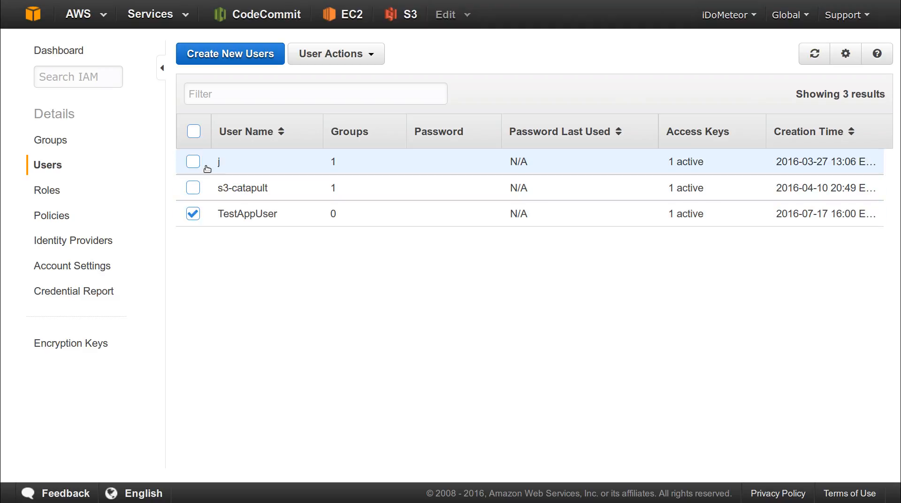
left_click(367, 56)
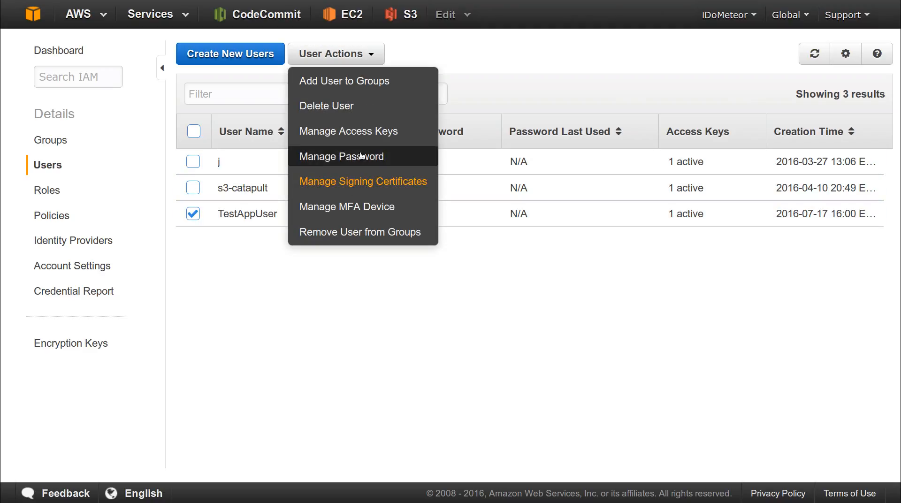
left_click(362, 112)
left_click(681, 360)
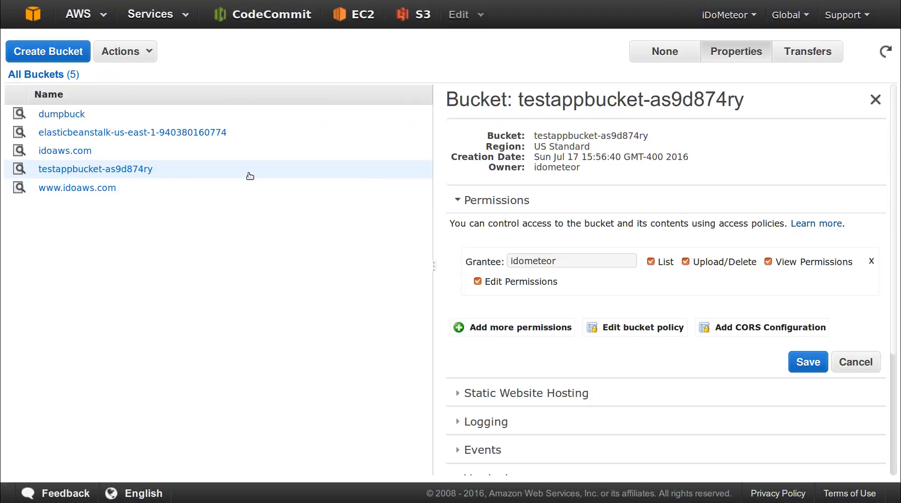
- Delete testappbucket-as9d874ry, pasting its name into the deletion confirmation field
right_click(249, 169)
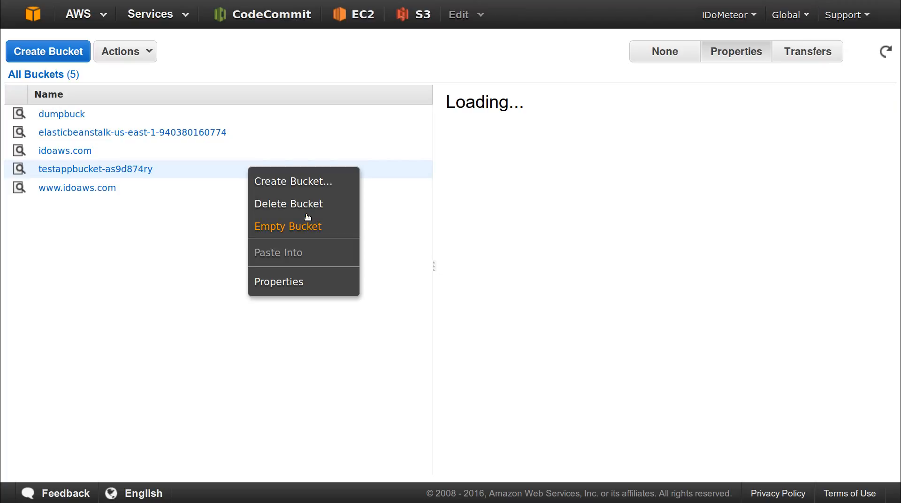
left_click(311, 205)
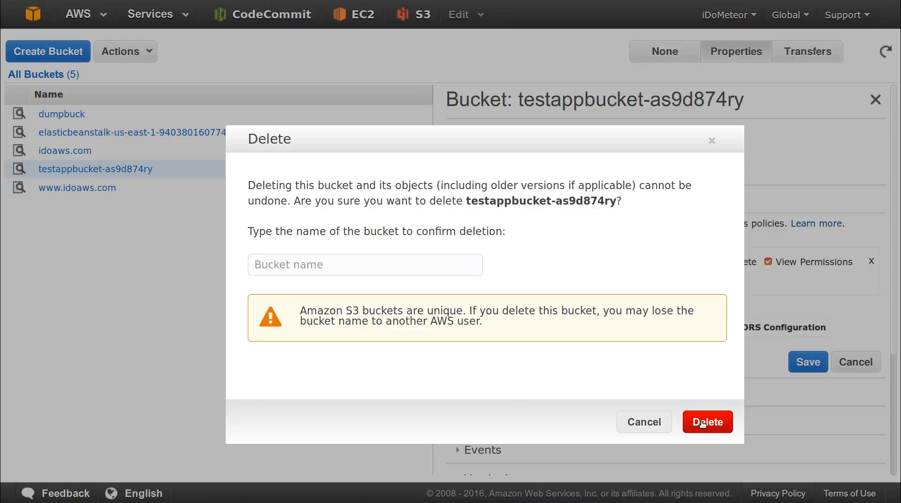
left_click(385, 265)
double_click(500, 201)
left_click(617, 201, "shift")
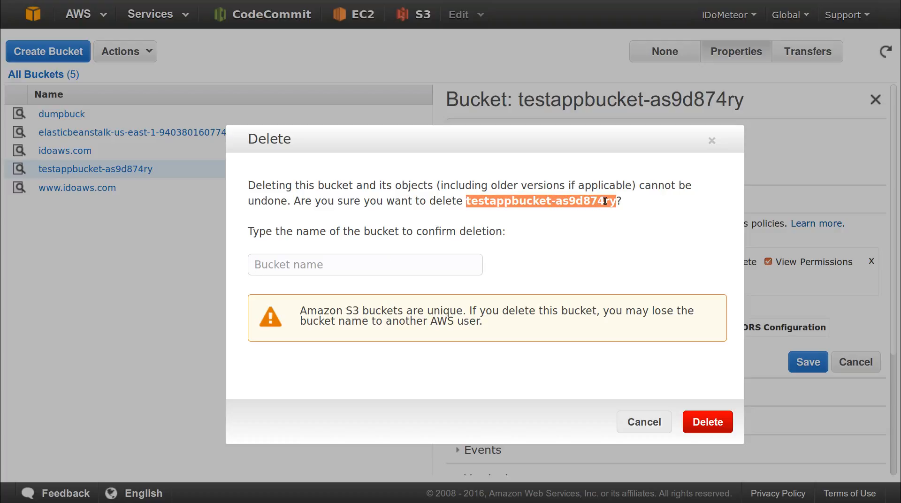
right_click(588, 203)
left_click(596, 209)
right_click(389, 266)
left_click(445, 307)
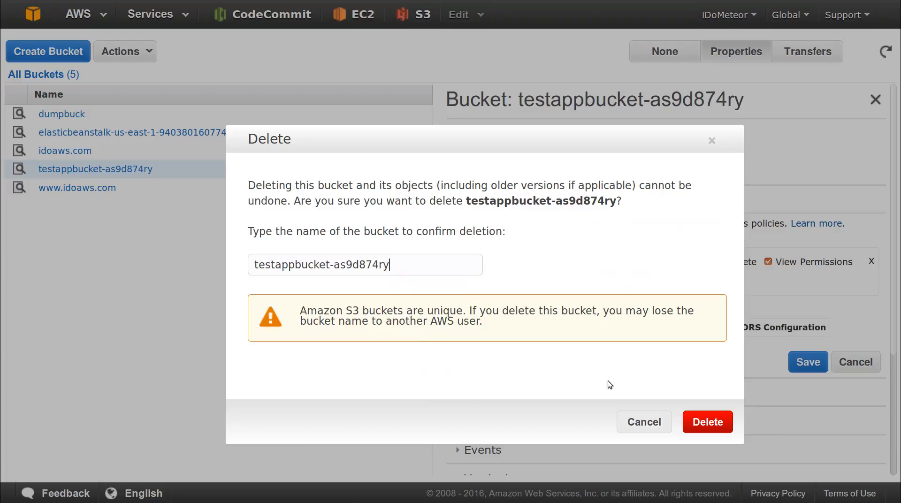
left_click(706, 421)
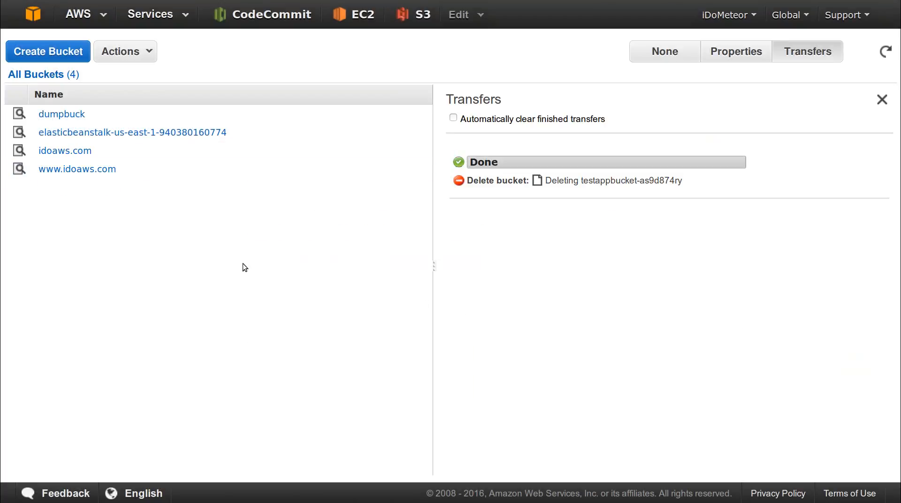
left_click(509, 184)
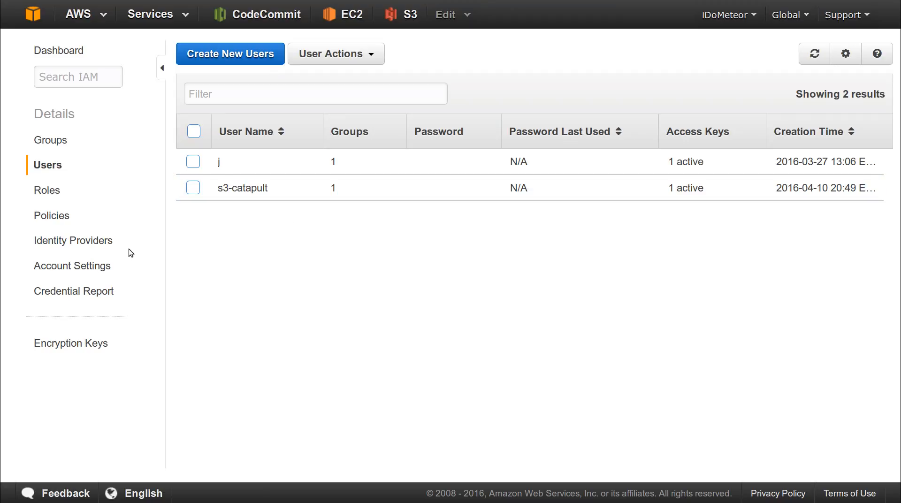
- Go to IAM Policies and start creating a new policy
left_click(52, 216)
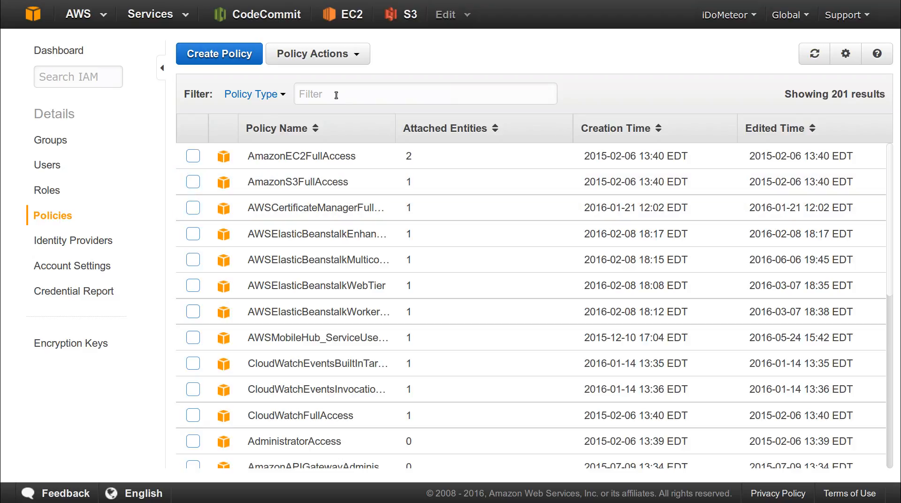
left_click(238, 58)
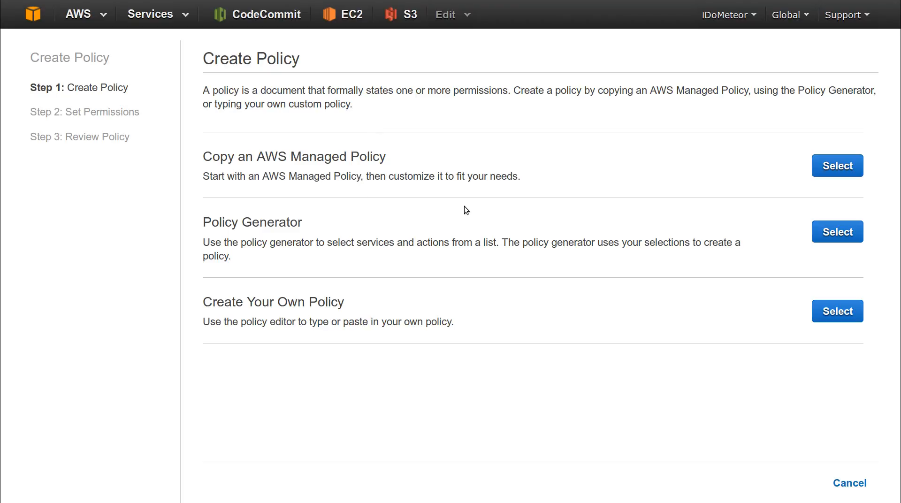
- Choose the Policy Generator and set the AWS service to Amazon S3
left_click(828, 237)
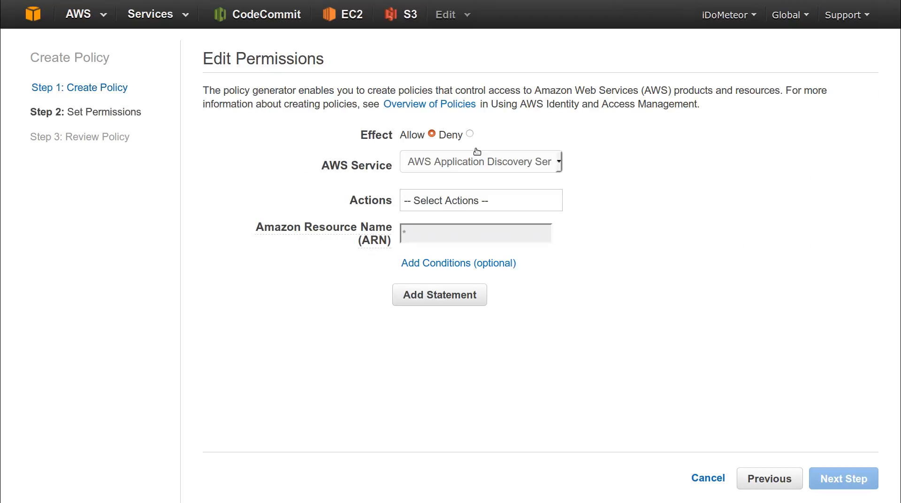
left_click(491, 167)
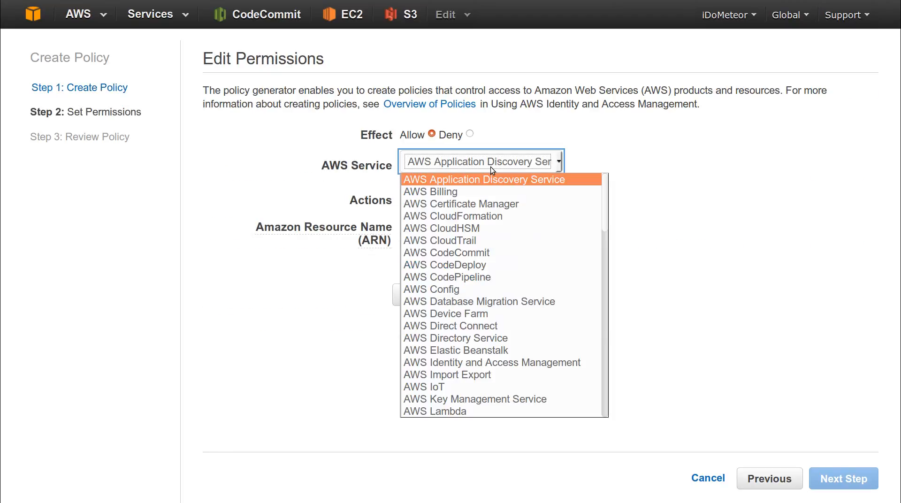
scroll(500, 276, "down", 20)
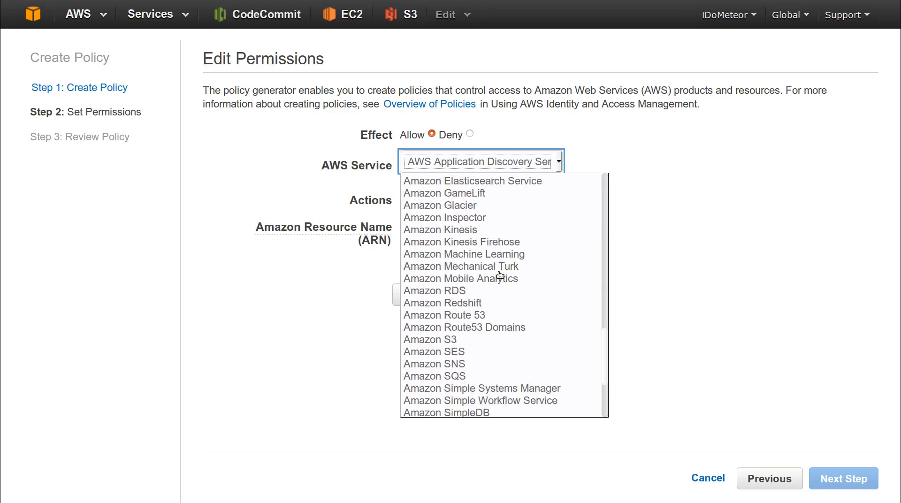
left_click(488, 266)
- Allow the DeleteObject, GetObject, ListBucket and PutObject actions
left_click(494, 202)
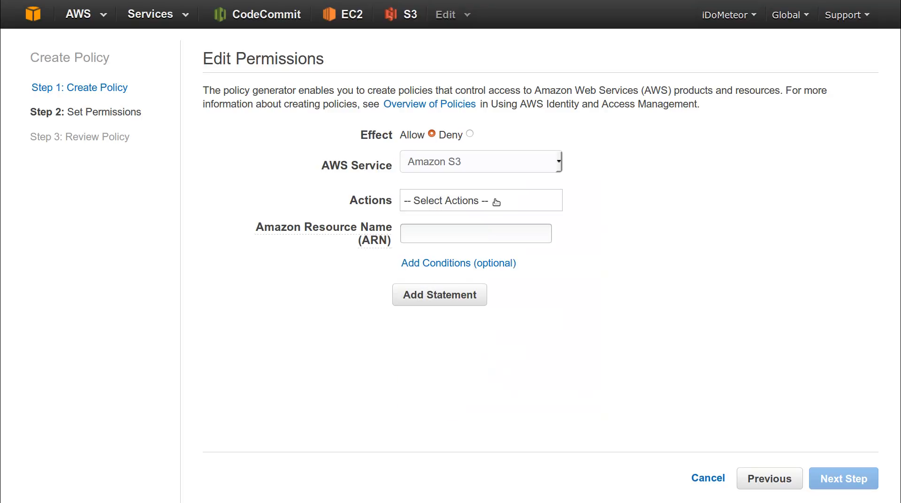
scroll(497, 267, "down", 5)
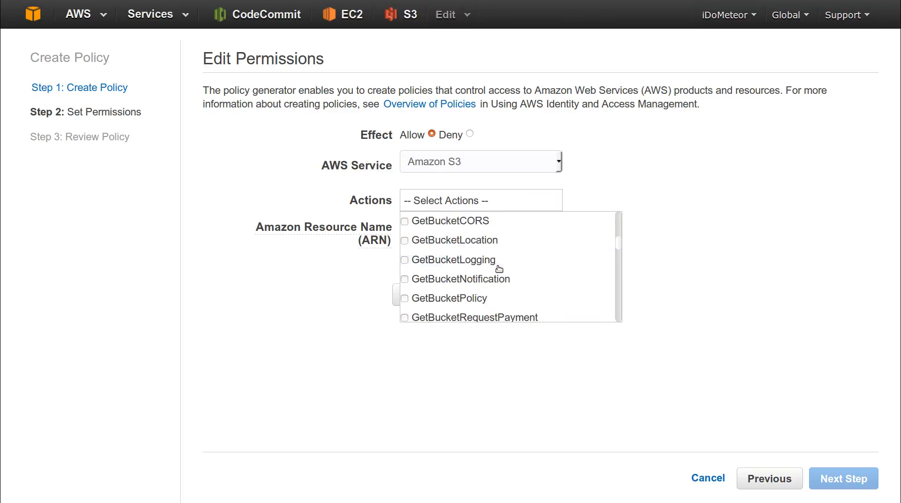
scroll(498, 267, "up", 3)
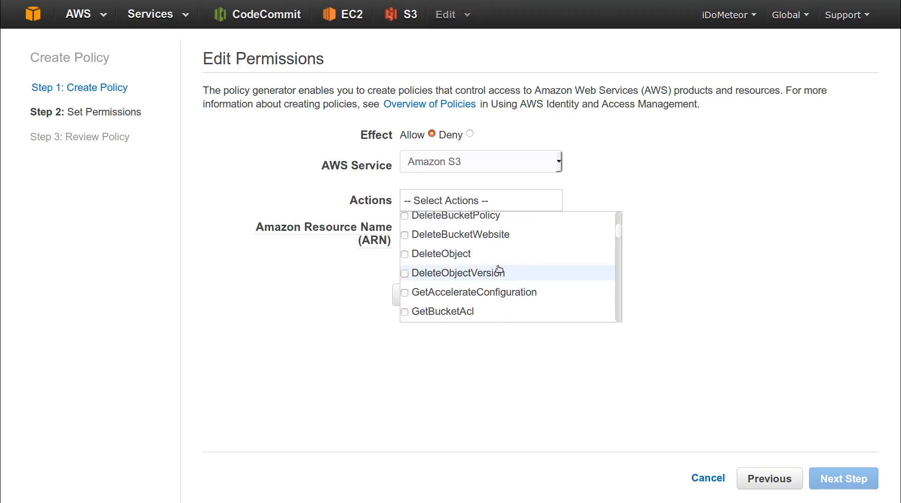
left_click(404, 254)
scroll(515, 258, "down", 6)
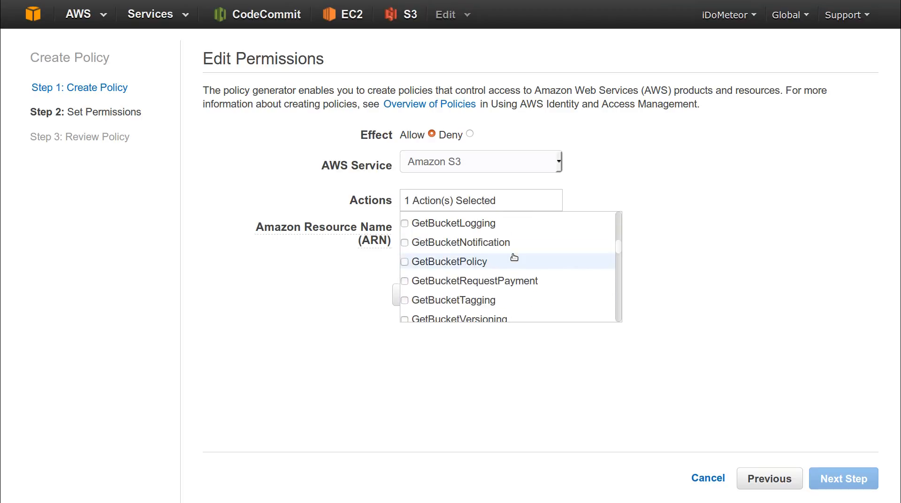
scroll(516, 257, "up", 1)
left_click(406, 231)
scroll(517, 268, "down", 5)
scroll(512, 268, "up", 2)
scroll(511, 267, "down", 3)
scroll(420, 256, "up", 1)
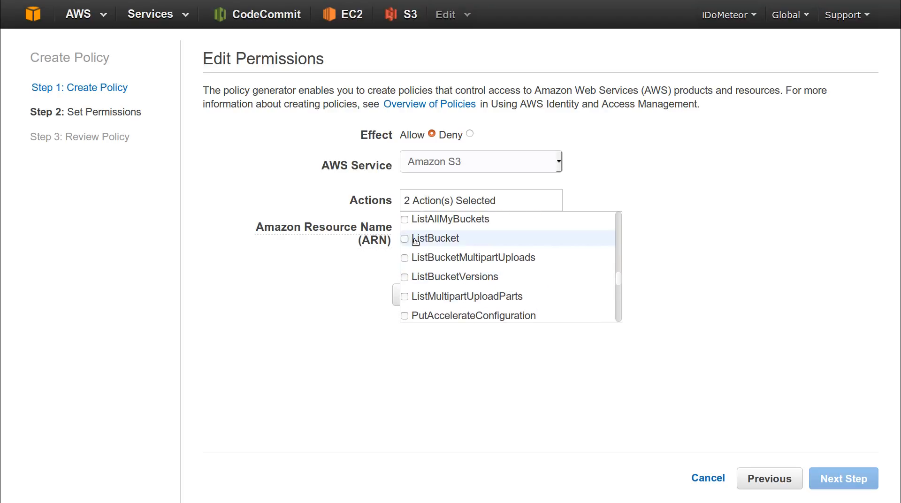
left_click(405, 240)
scroll(503, 263, "down", 5)
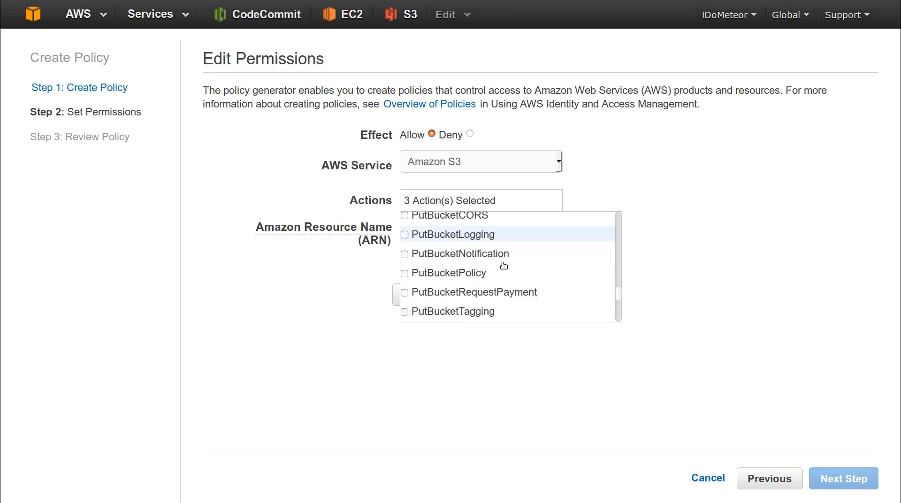
scroll(502, 263, "down", 2)
scroll(502, 262, "up", 6)
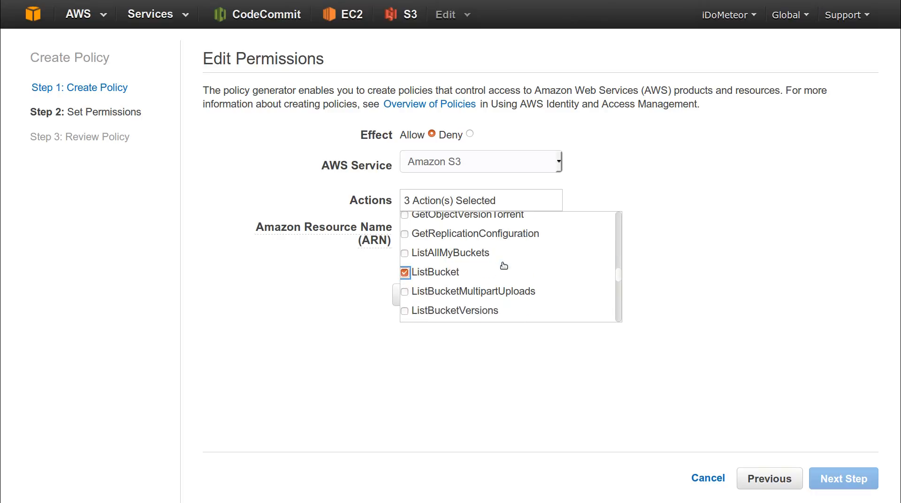
scroll(502, 263, "down", 5)
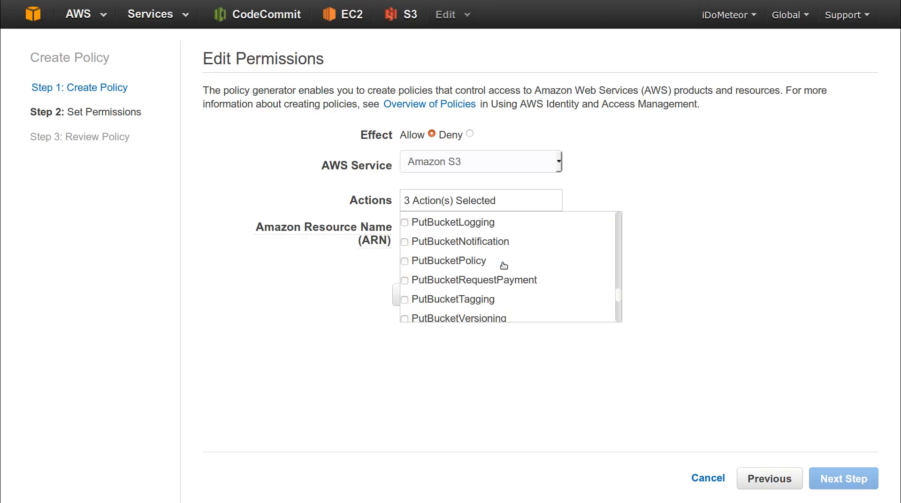
scroll(504, 265, "down", 3)
scroll(503, 263, "up", 2)
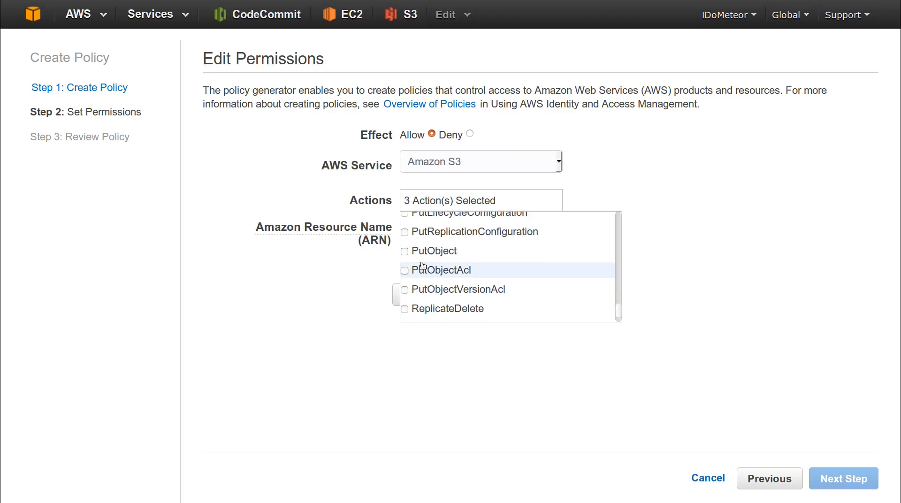
left_click(405, 252)
scroll(469, 275, "down", 2)
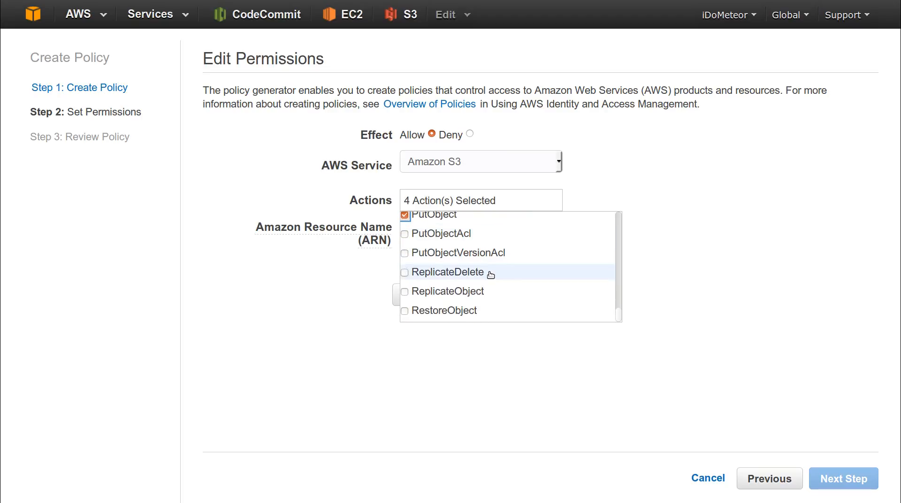
left_click(608, 354)
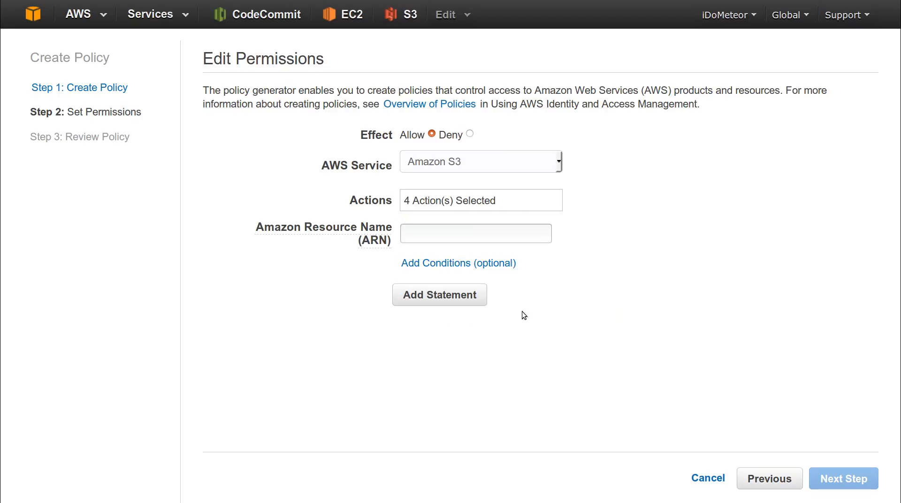
- Start a new S3 bucket and name it TestAppBucket-1234567
left_click(476, 242)
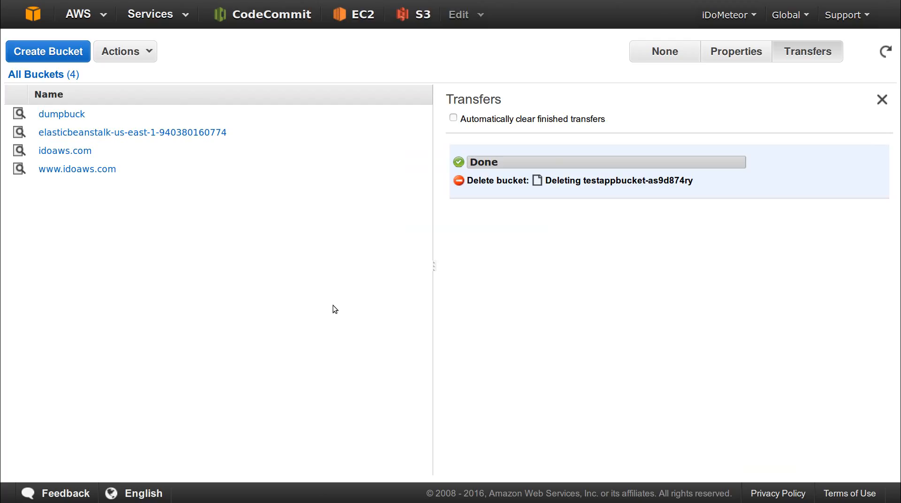
left_click(65, 56)
left_click(406, 239)
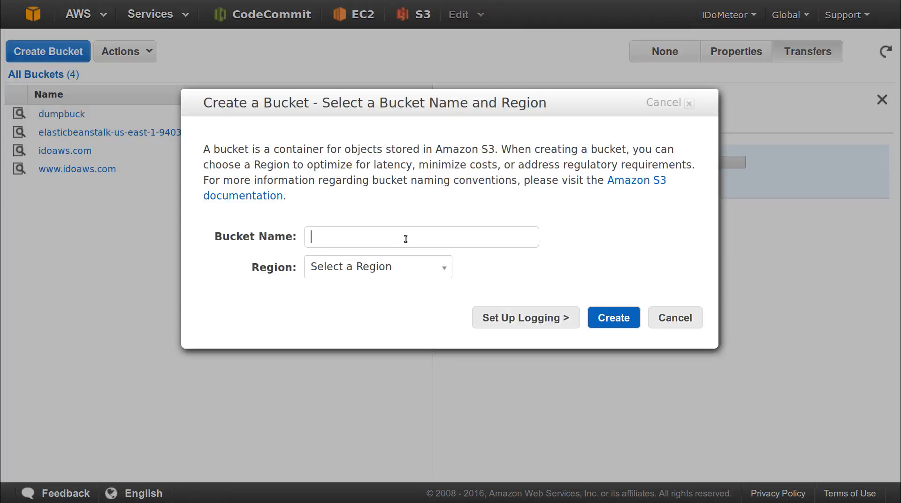
type("TestAppBucket-")
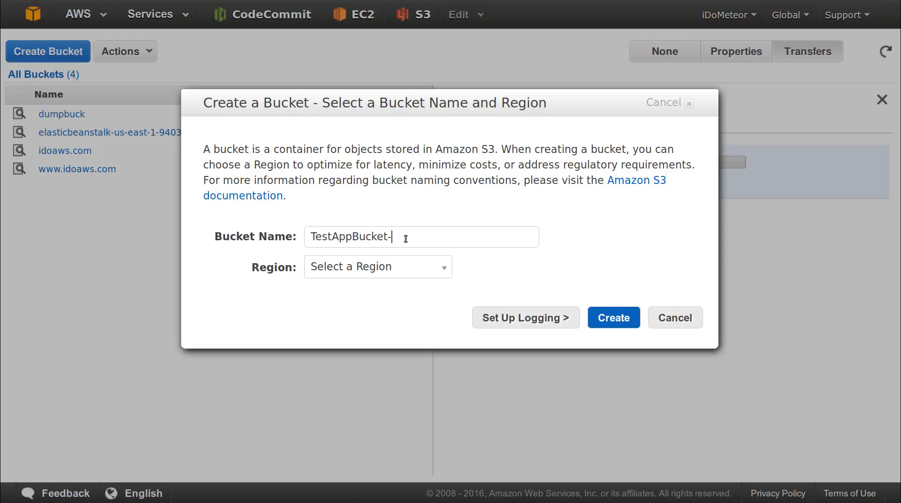
type("00998111")
left_click_drag(467, 241, 299, 238)
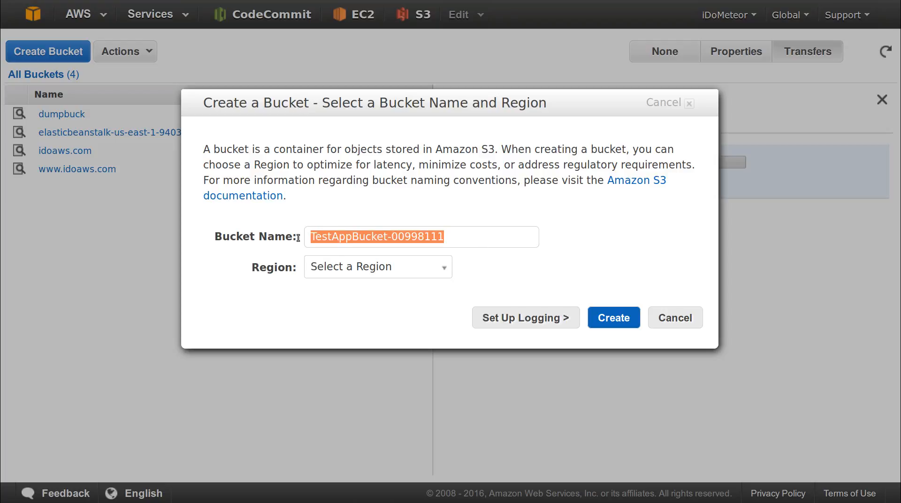
double_click(417, 236)
type("1234567")
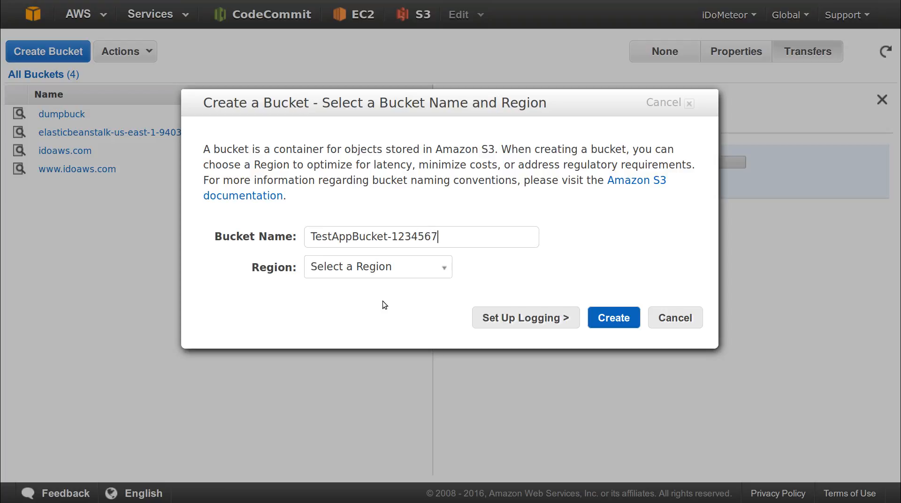
- Set the region to US Standard and create the bucket as lowercase testappbucket-1234567
left_click(404, 273)
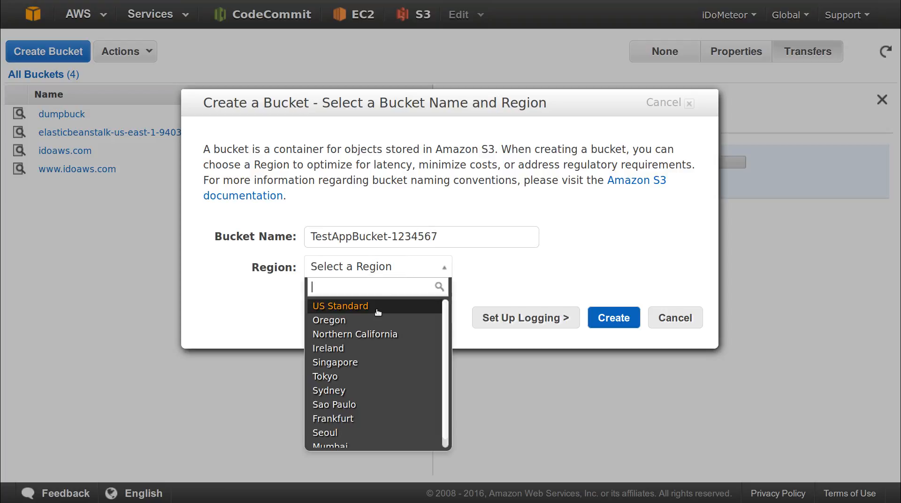
left_click(379, 312)
left_click(615, 318)
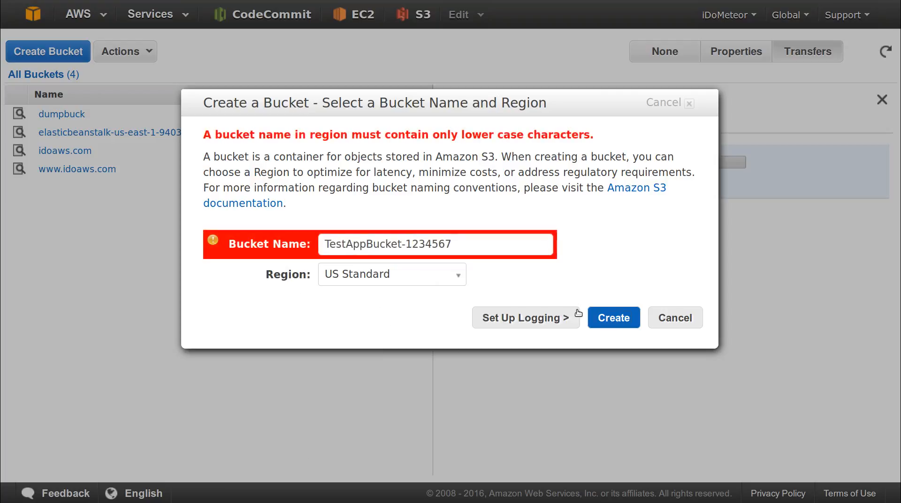
double_click(362, 241)
type("testapp")
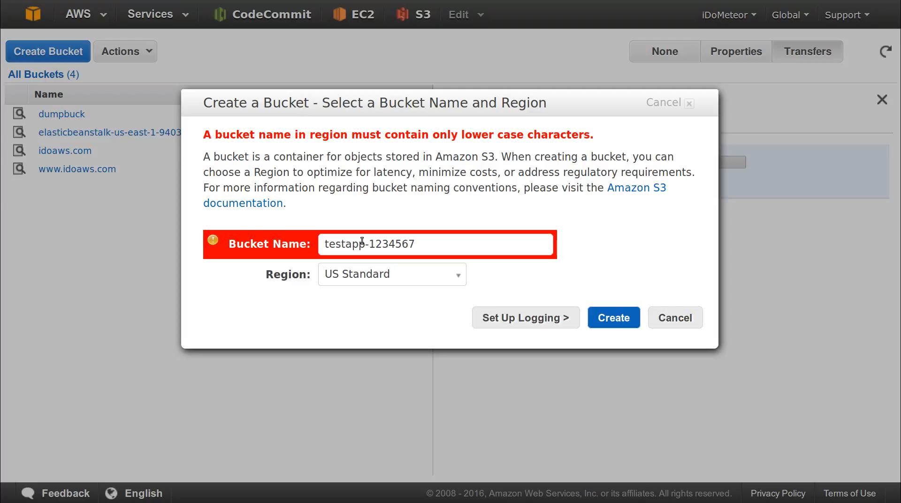
type("bucket")
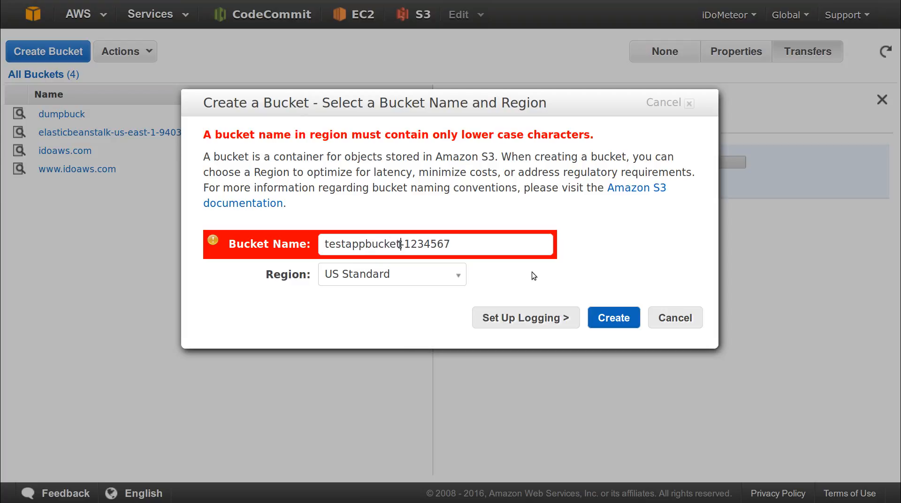
left_click(602, 316)
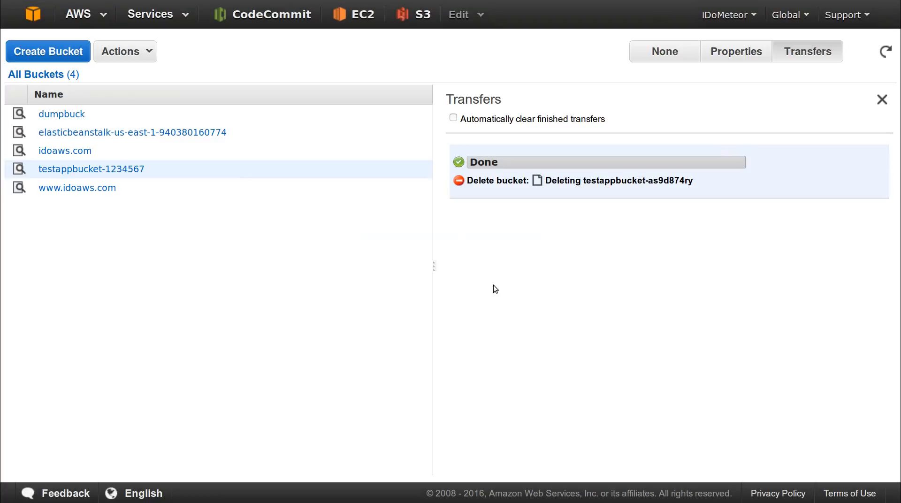
- Open testappbucket-1234567's properties, add a bucket policy, and launch the AWS Policy Generator
right_click(169, 175)
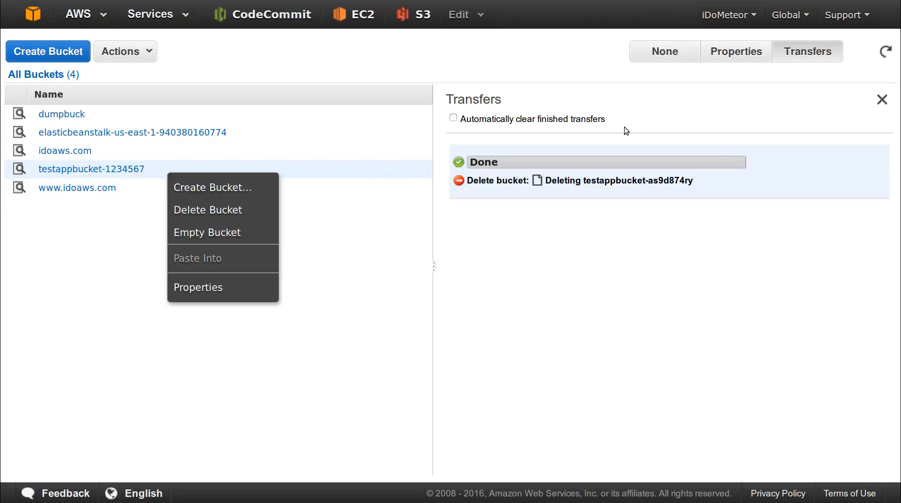
double_click(736, 61)
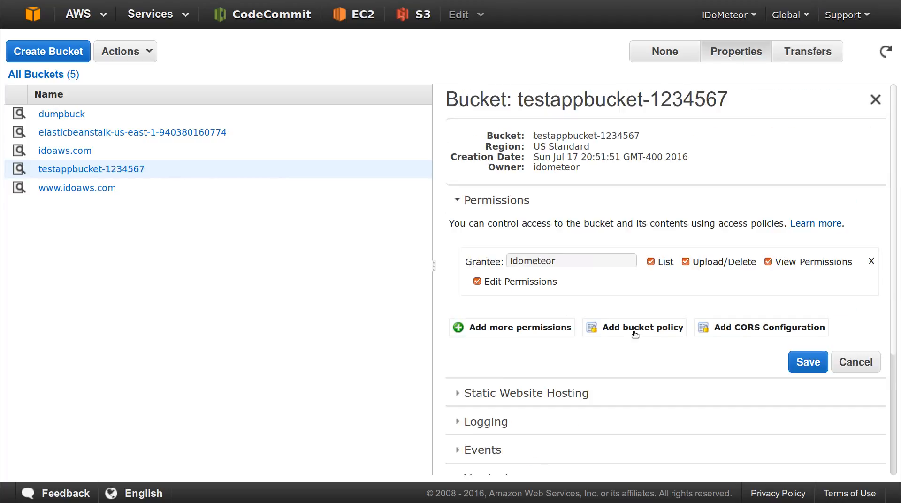
left_click(642, 328)
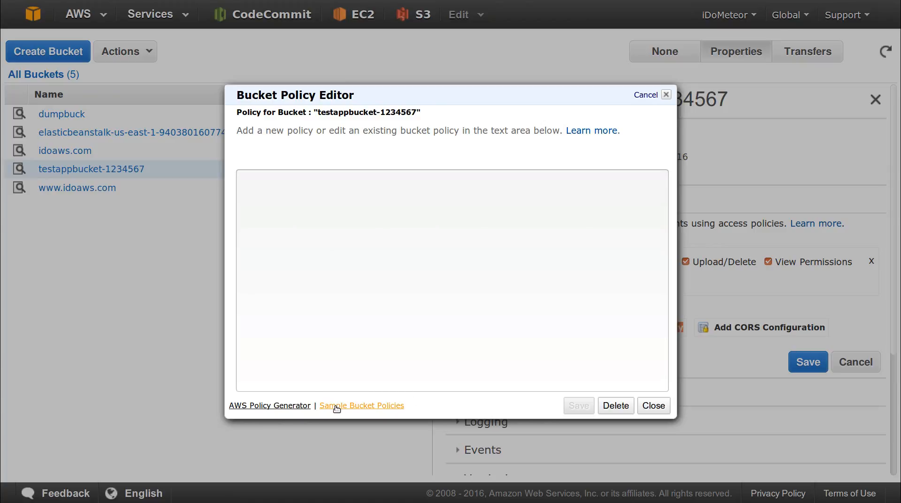
left_click(292, 406)
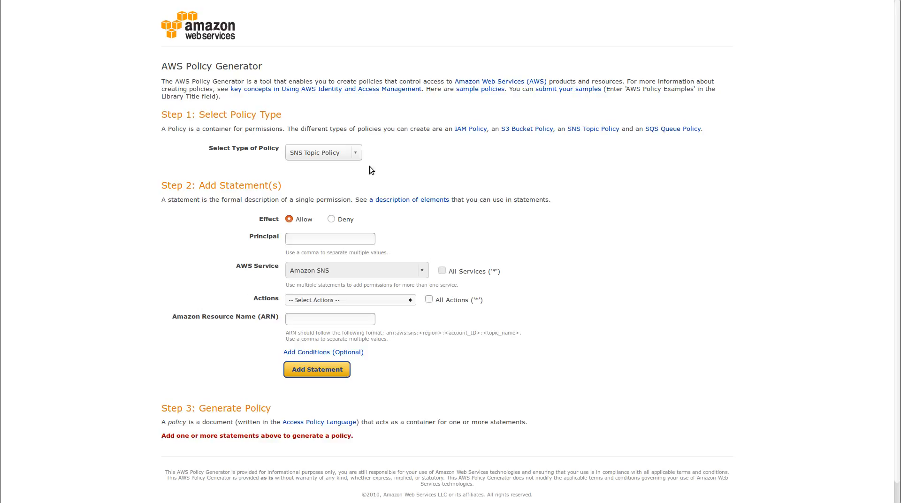
- Set the policy type to S3 Bucket Policy
left_click(356, 152)
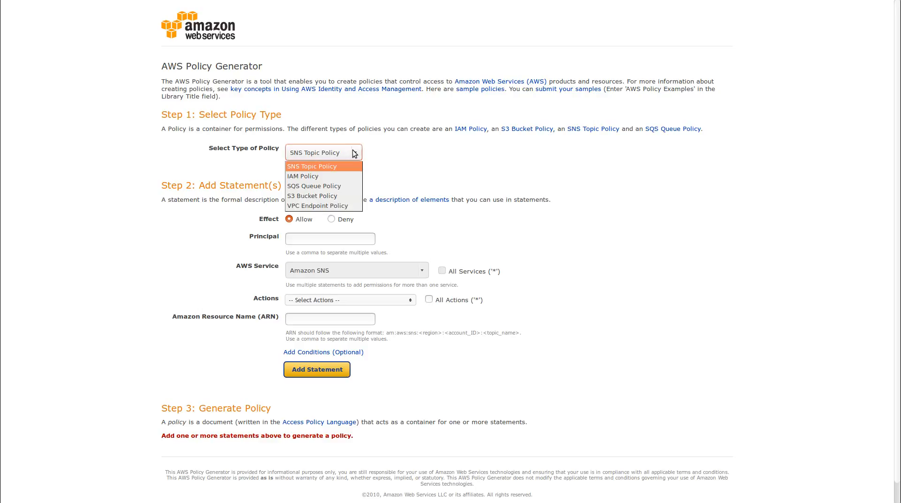
left_click(342, 196)
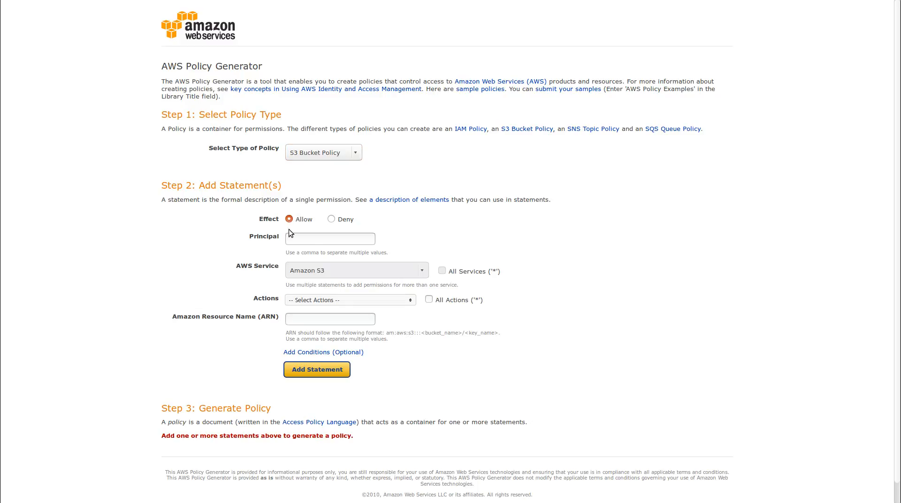
left_click(353, 244)
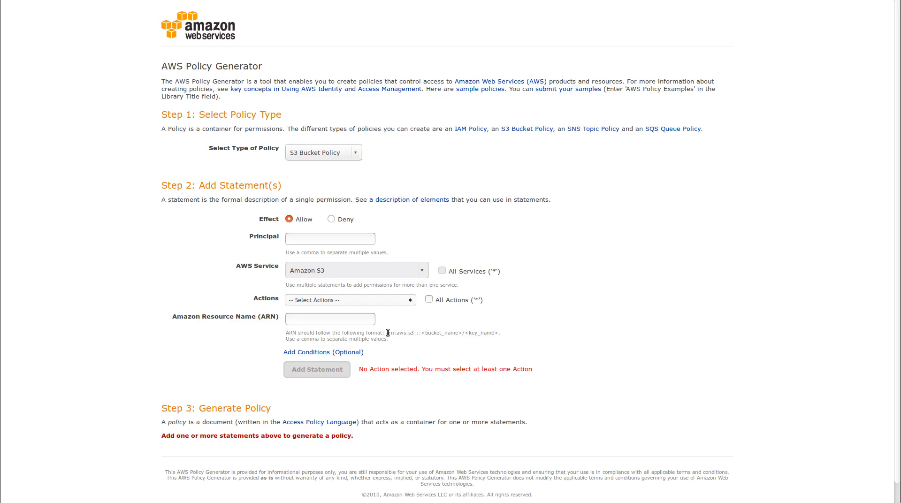
- Copy the example S3 ARN format and return to the bucket policy editor
left_click_drag(389, 332, 499, 332)
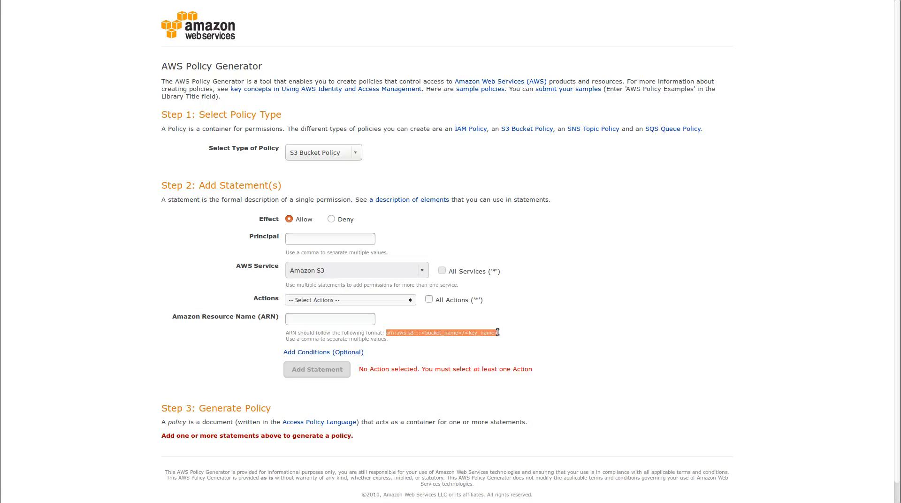
right_click(442, 331)
left_click(456, 337)
key("ctrl+shift+Tab")
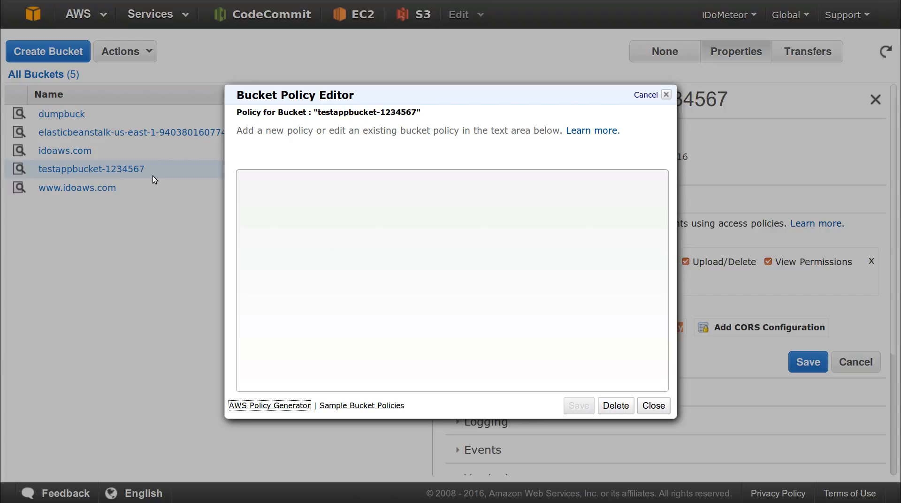
- Close the empty Bucket Policy Editor
key("ctrl+shift+Tab")
key("ctrl+Tab")
left_click(654, 406)
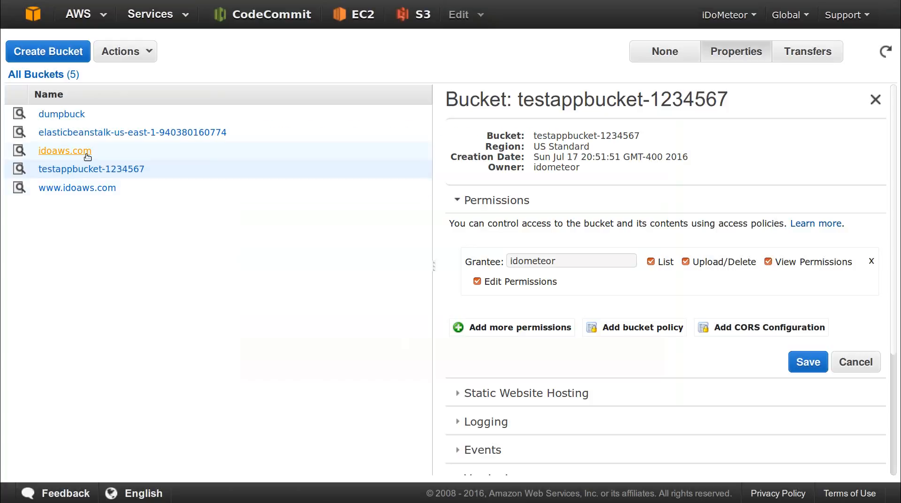
- Create a folder named user-uploads in testappbucket-1234567
left_click(89, 171)
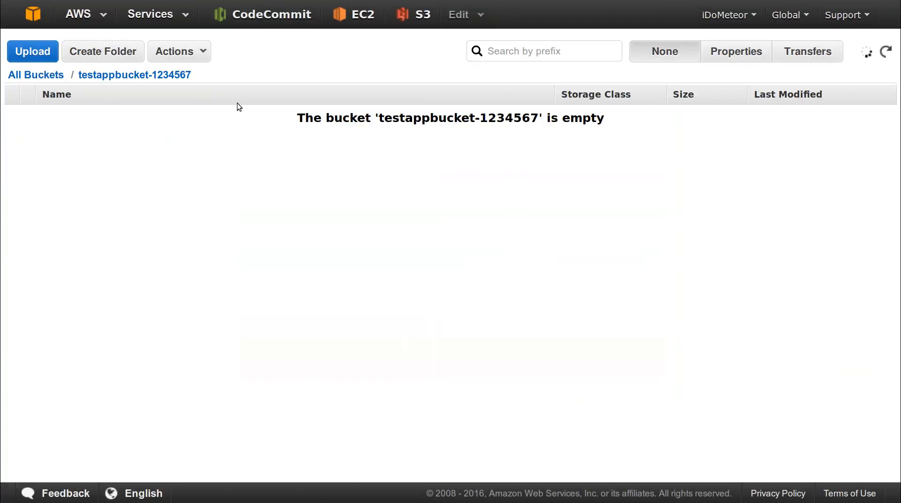
left_click(116, 53)
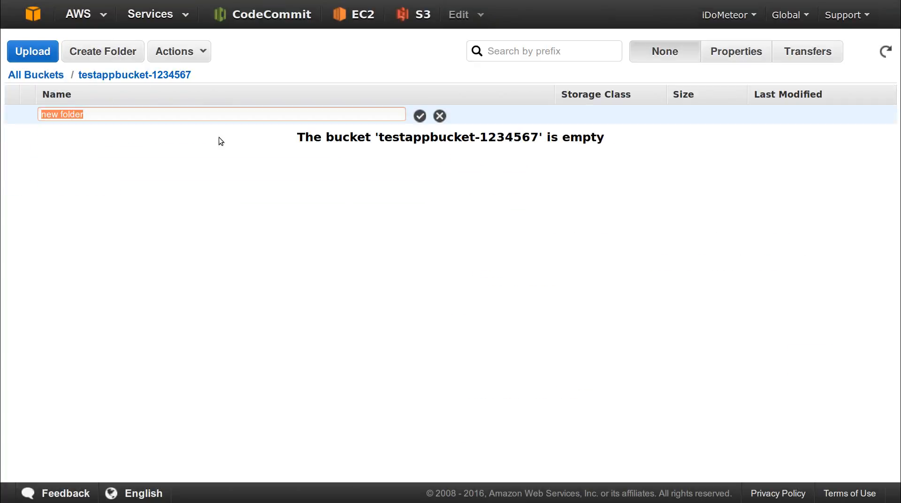
type("user-uploads")
key("Return")
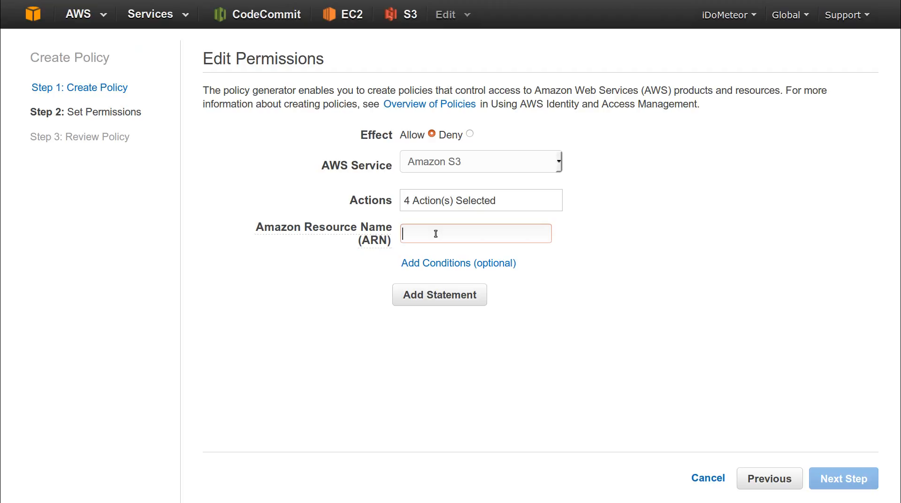
- Paste the ARN template, filling in bucket testappbucket-1234567 and key user-uploads
key("ctrl+v")
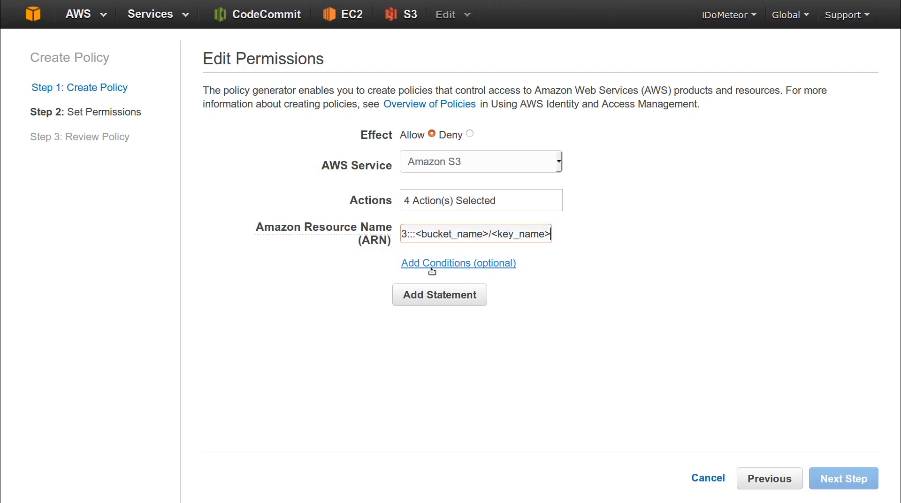
key("Left")
key("Left")
key("Left")
key("Left")
key("Left")
key("Left")
key("Left")
key("Left")
key("Left")
key("Left")
key("Left")
key("Left")
key("Left")
key("Left")
key("Left")
key("Left")
key("Left")
key("Left")
key("Left")
key("Left")
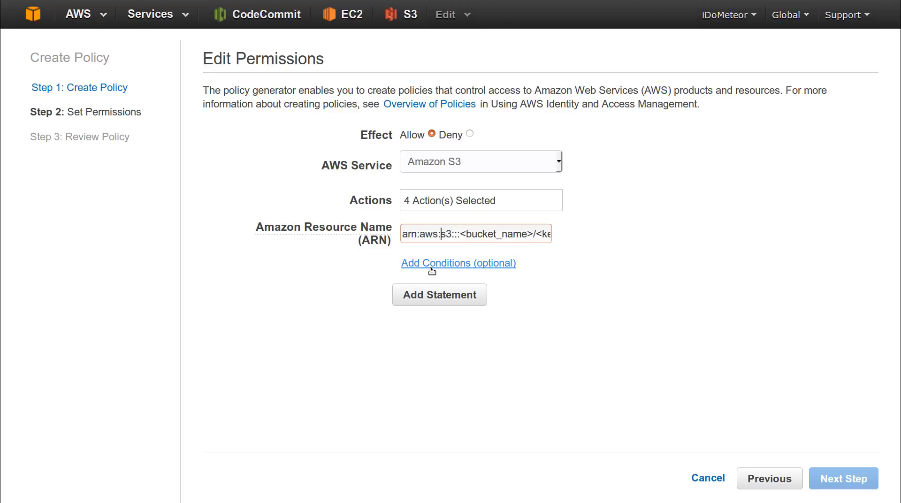
key("Right")
key("Right")
key("Right")
key("shift+Right")
key("shift+Right")
key("shift+Right")
key("shift+Right")
key("shift+Right")
key("shift+Right")
key("shift+Right")
key("shift+Right")
key("shift+Right")
key("shift+Right")
key("shift+Right")
key("shift+Right")
key("shift+Right")
key("shift+Right")
key("shift+Right")
key("shift+Left")
key("shift+Left")
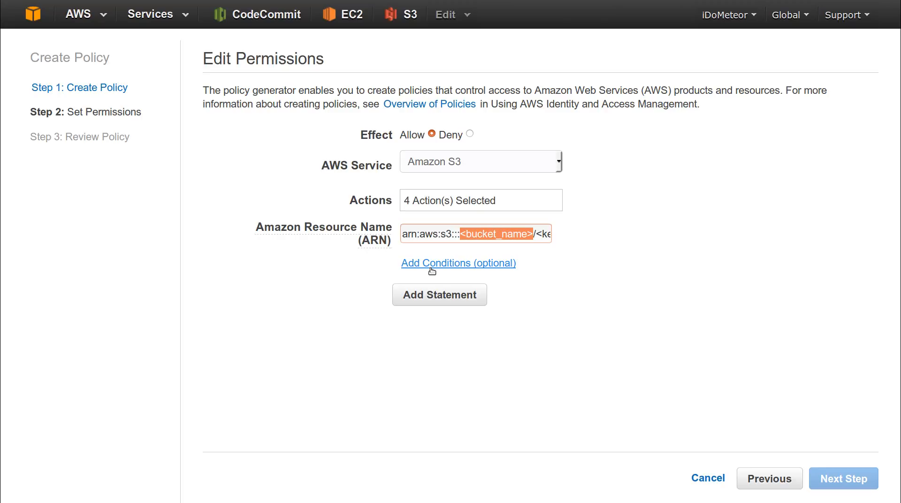
type("testappb")
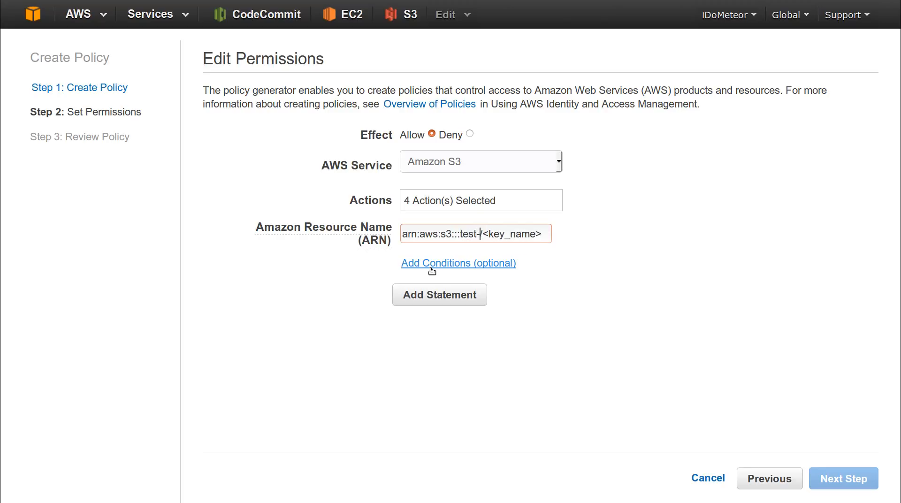
type("ucket-")
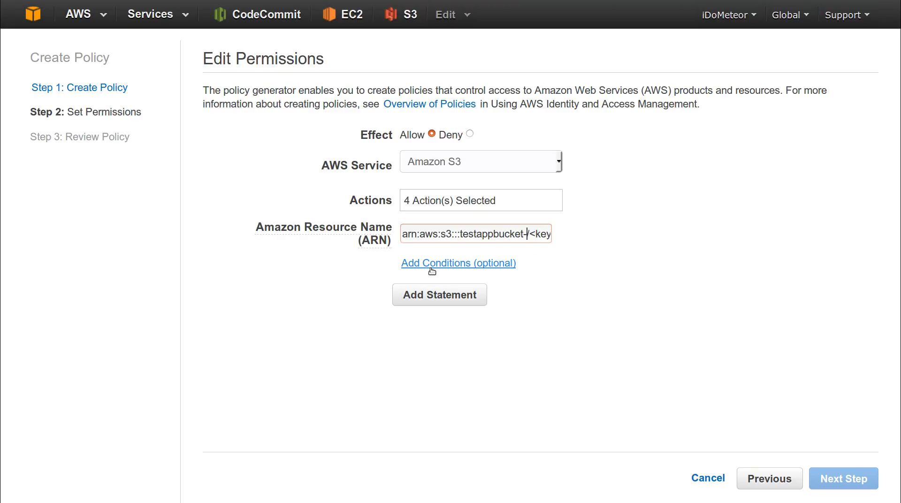
type("1234567")
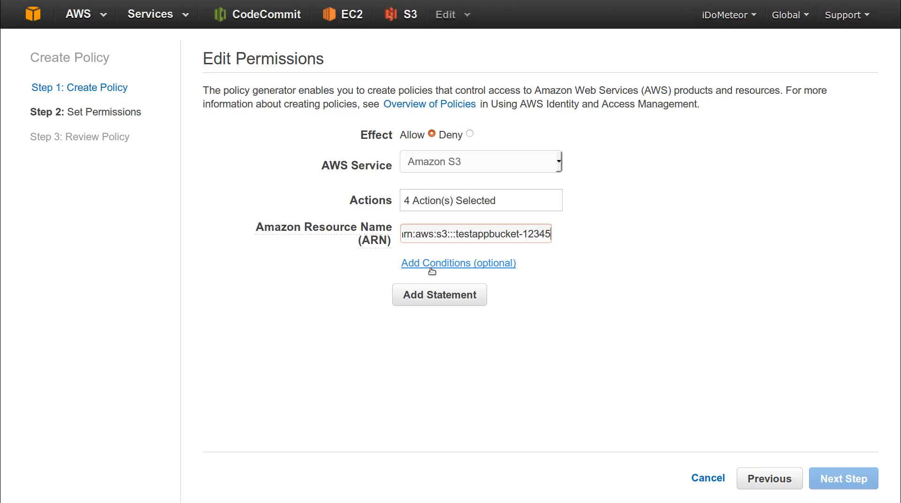
key("End")
key("shift+Left")
key("shift+Left")
key("shift+Left")
key("shift+Left")
key("shift+Left")
key("shift+Left")
key("shift+Left")
key("shift+Left")
key("shift+Left")
key("shift+Left")
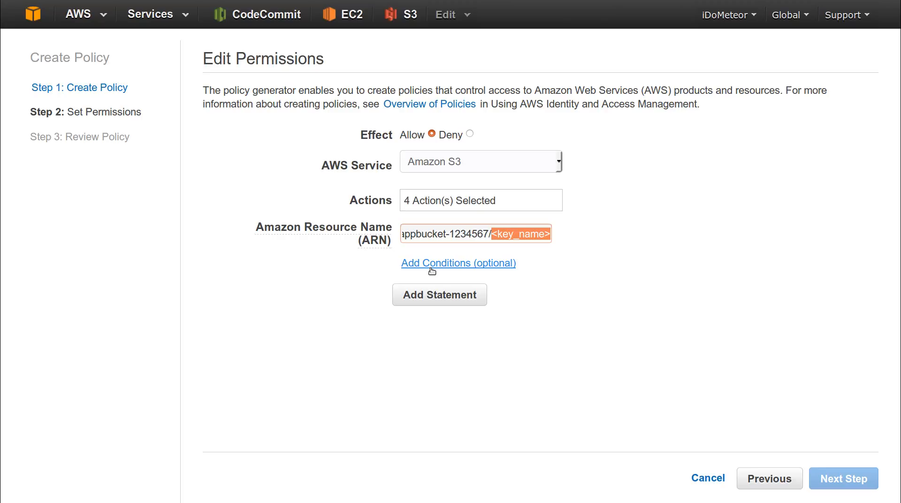
type("user-")
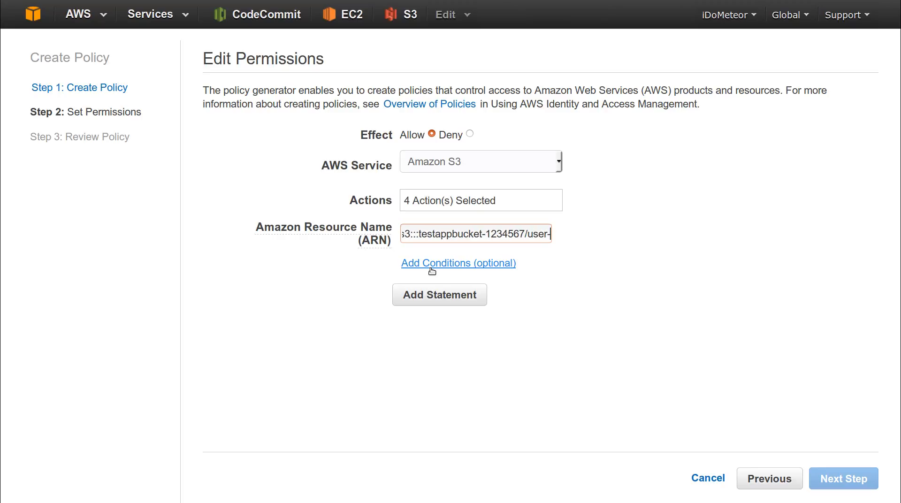
type("uploads")
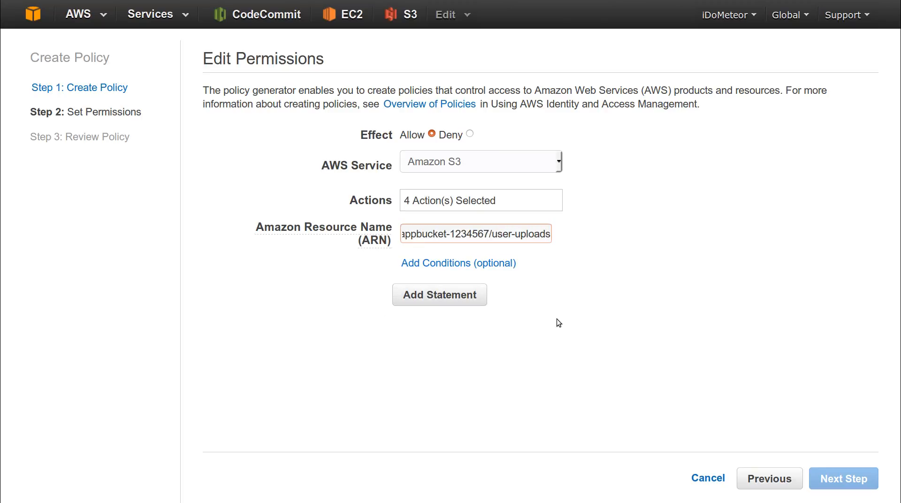
- Add the S3 statement, then start a CodeCommit statement allowing UpdateRepositoryName
left_click(478, 302)
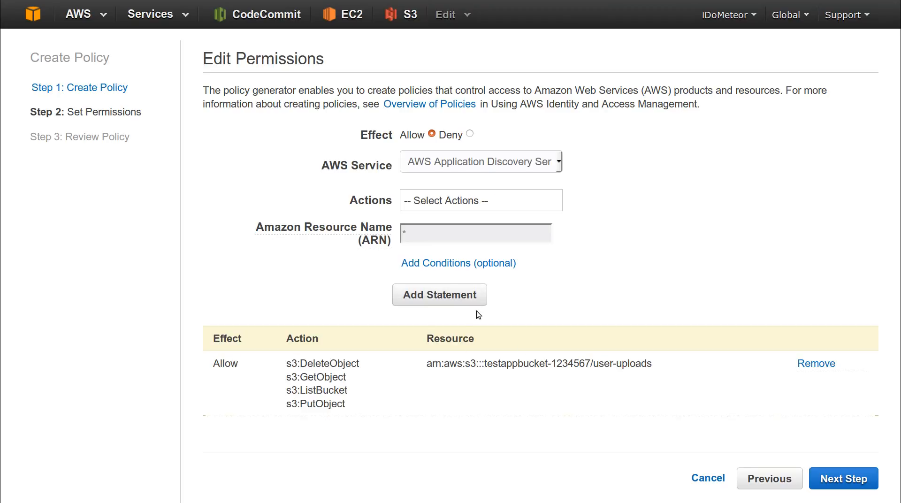
left_click(486, 169)
left_click(484, 252)
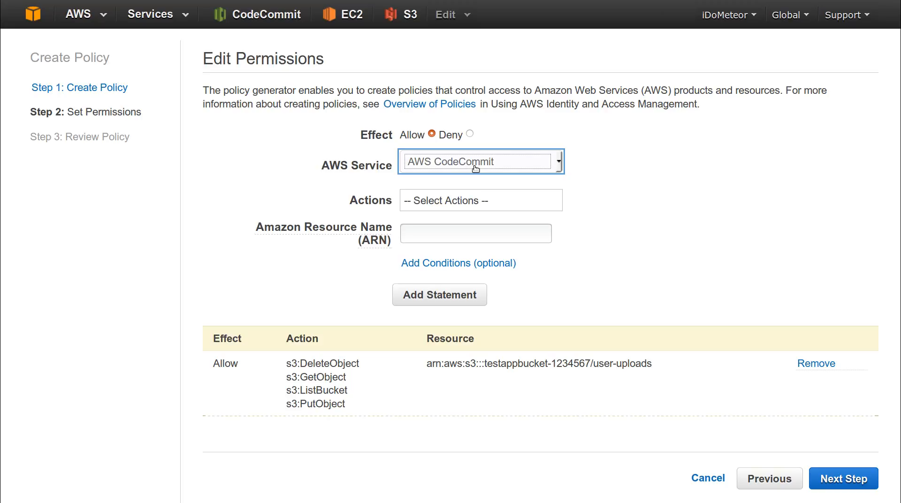
left_click(475, 201)
left_click(404, 311)
left_click(348, 280)
- Try adding it with the dummy resource 'asdfas', which is rejected as an invalid ARN
left_click(427, 233)
type("asdfas")
left_click(465, 296)
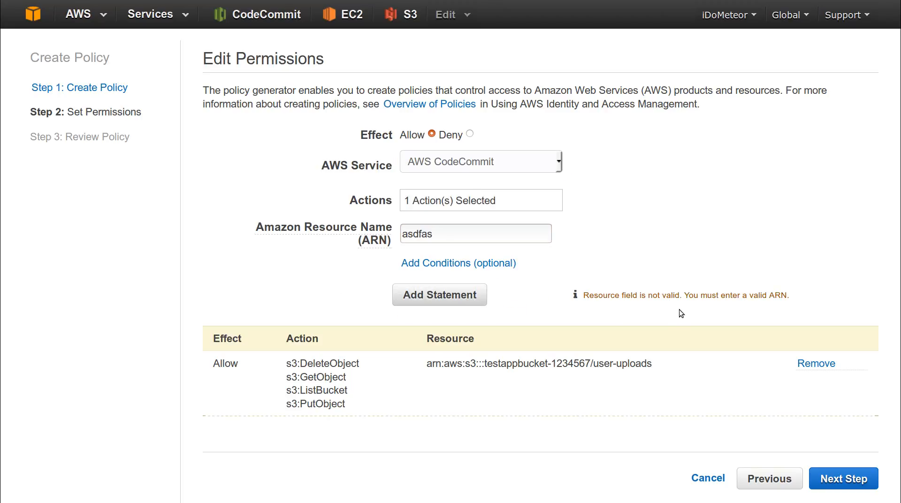
left_click_drag(615, 303, 743, 302)
left_click(419, 346)
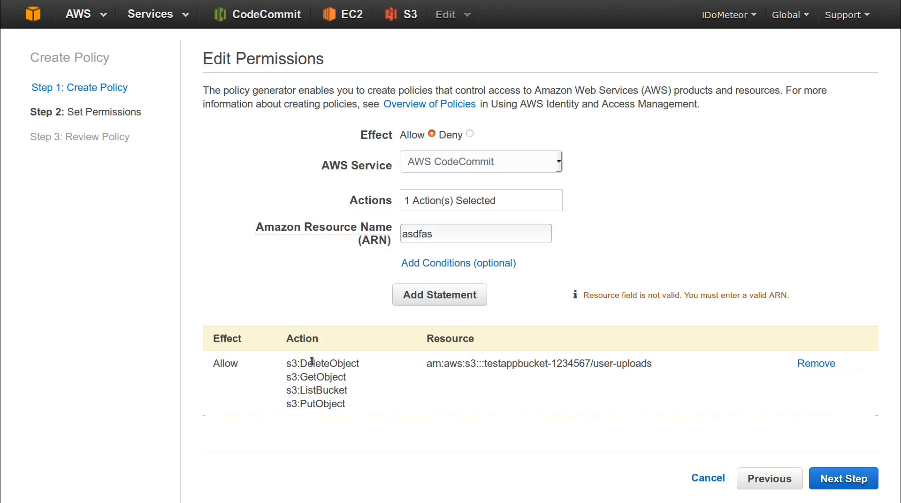
- Rename the generated policy to tesapppolicy-1234567, leave the description empty, and create it
left_click(866, 480)
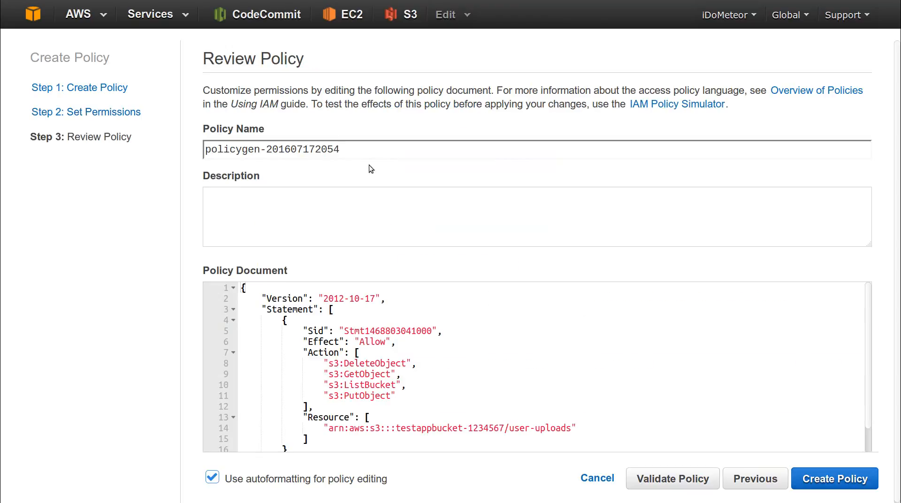
double_click(250, 149)
type("tea")
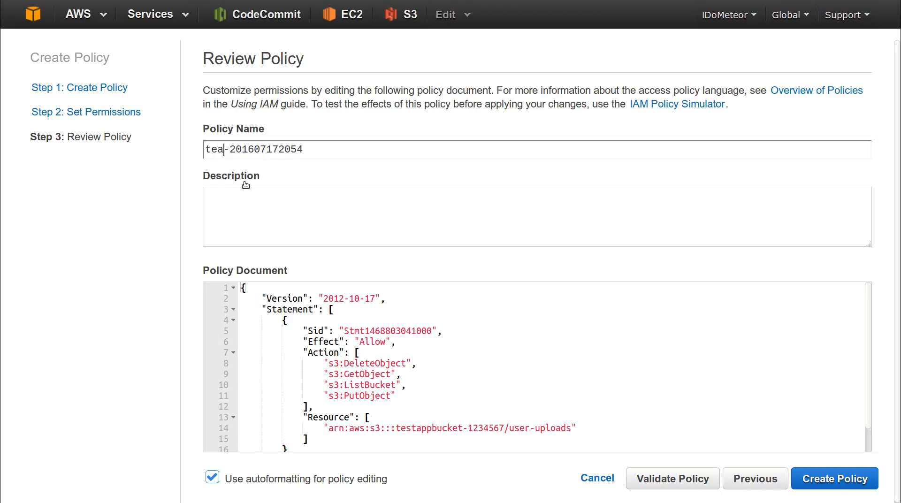
type("apppolicy")
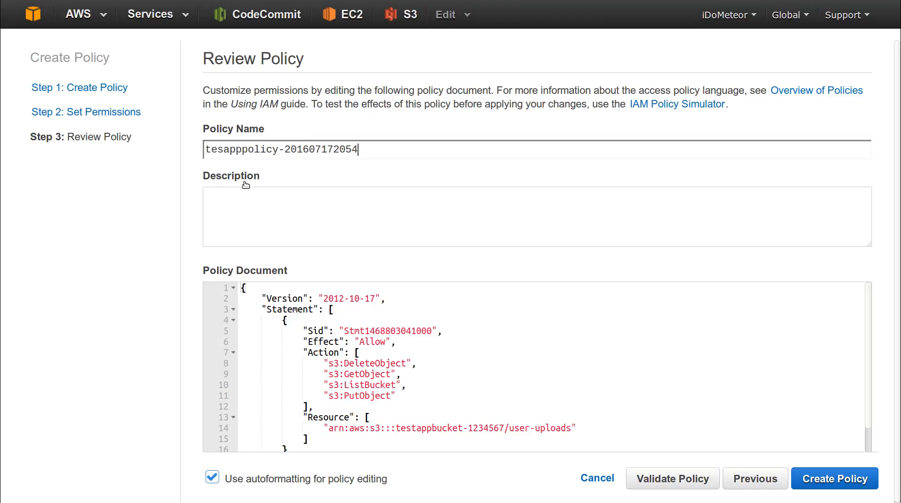
key("ctrl+shift+Left")
type("1234567")
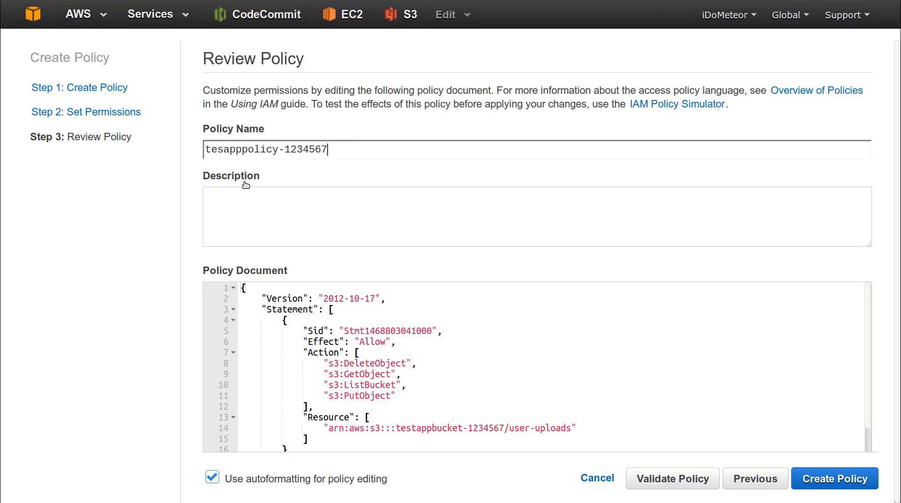
left_click(297, 198)
left_click(517, 501)
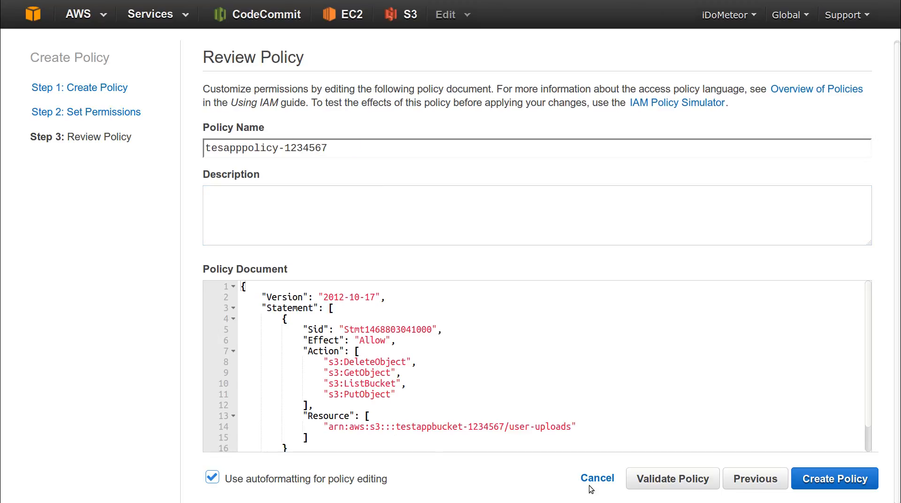
left_click(803, 483)
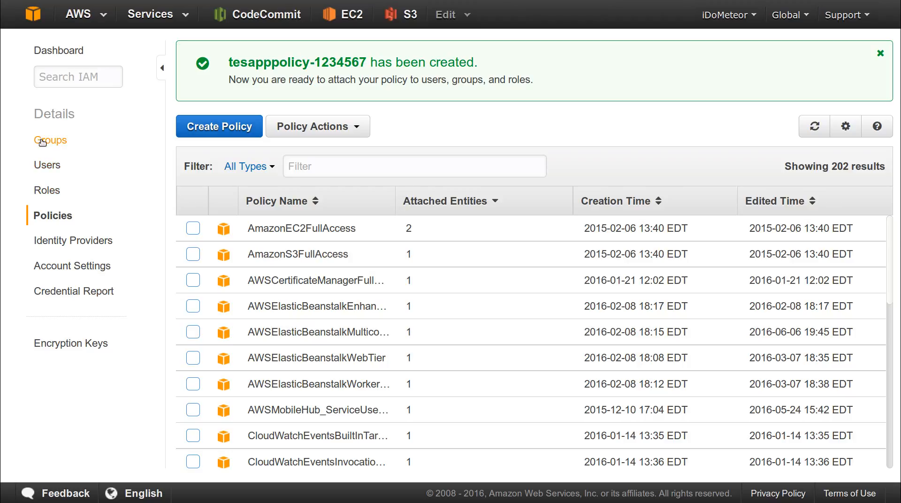
- Create IAM user testappuser-1234567 with an access key generated
left_click(48, 163)
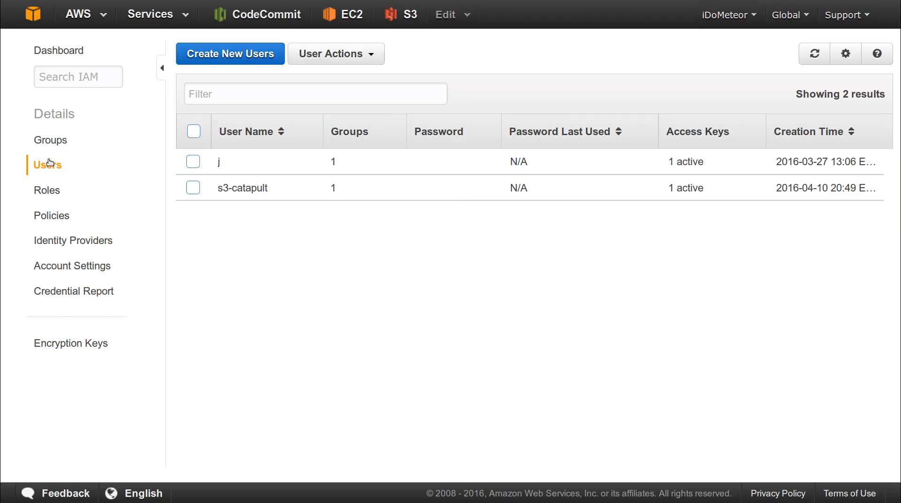
left_click(254, 60)
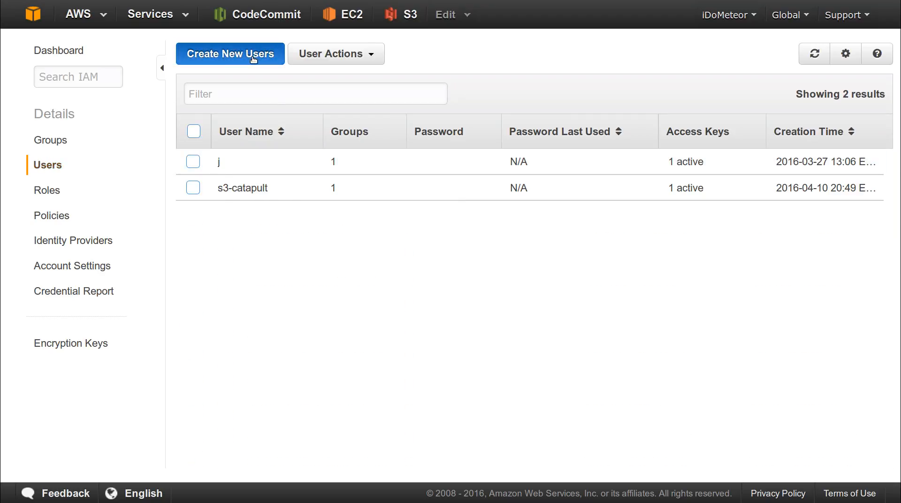
type("testappuser-1234567")
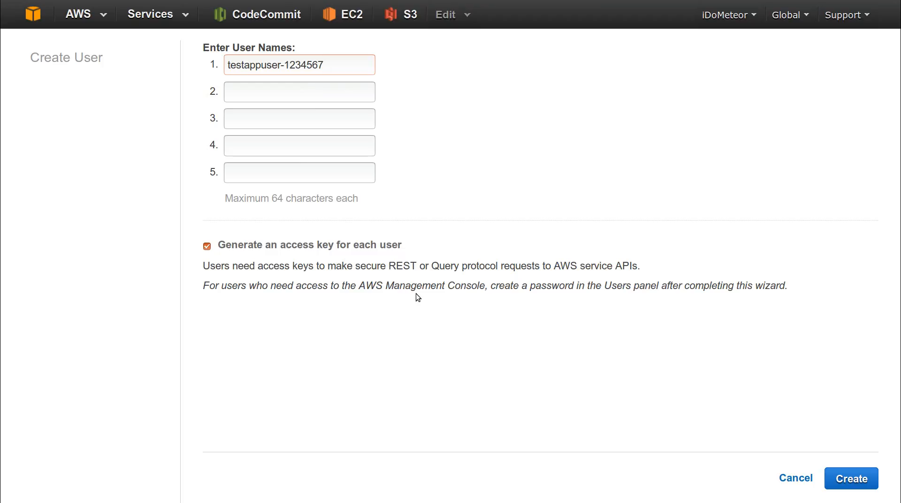
left_click(850, 479)
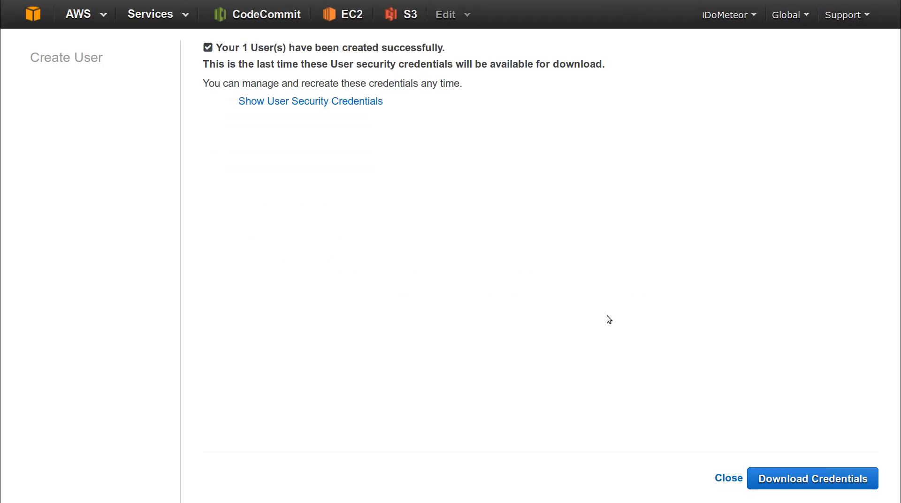
- Reveal and download testappuser-1234567's access credentials, then close
left_click(316, 99)
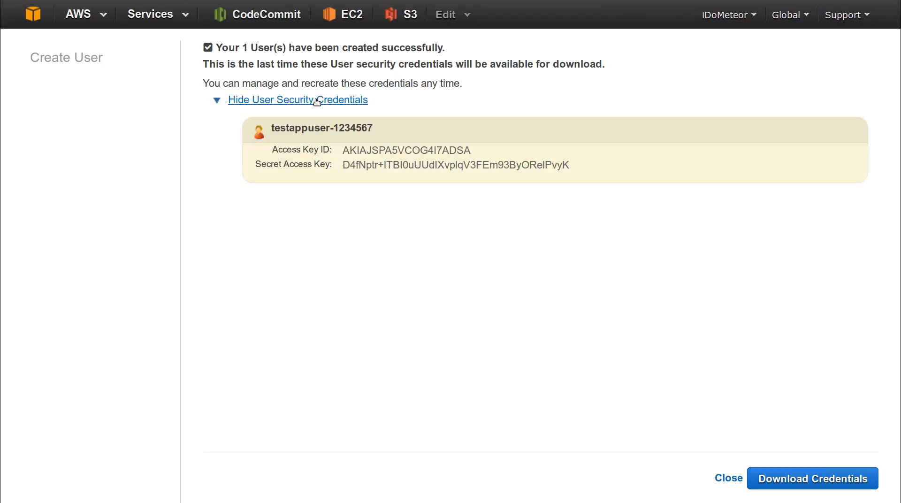
left_click_drag(578, 165, 314, 152)
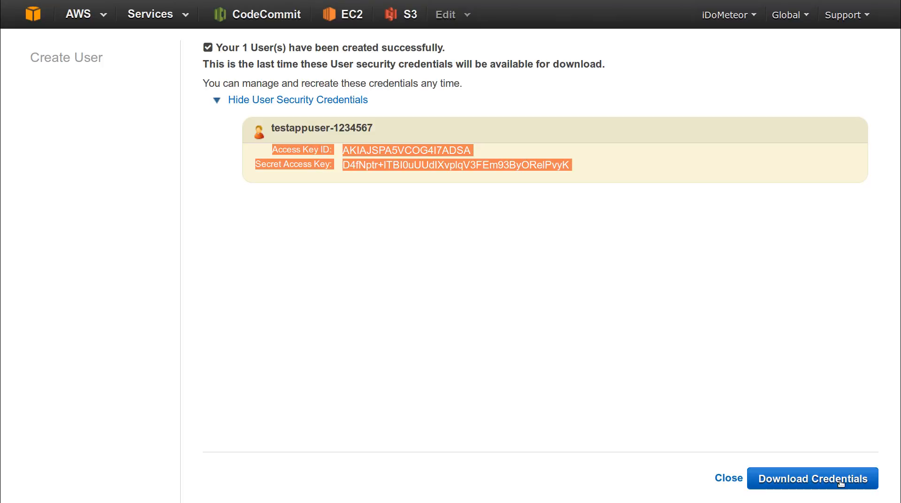
left_click(770, 480)
left_click(472, 303)
left_click(718, 478)
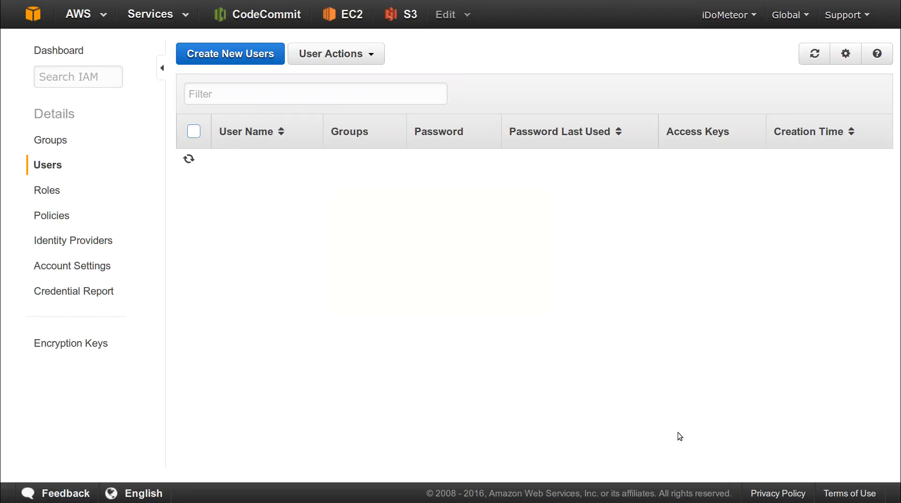
- Confirm testappuser-1234567 is in no groups, then go to the Groups list
left_click(336, 54)
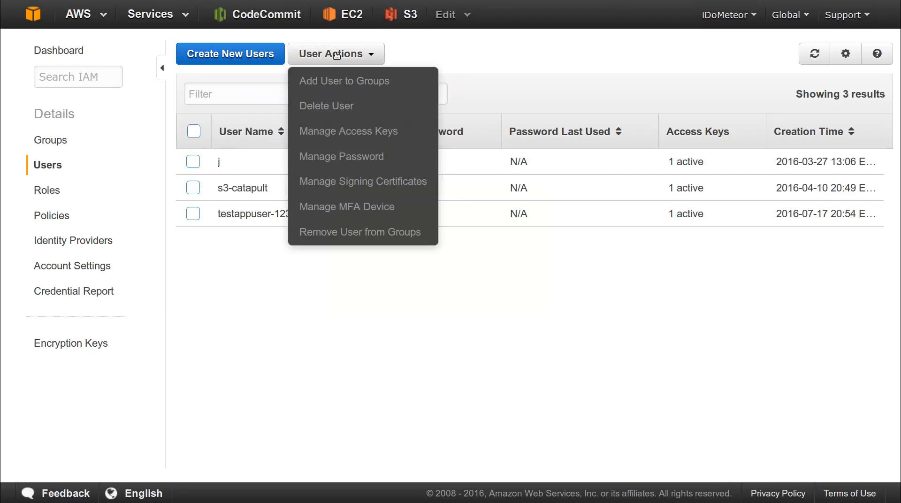
left_click(336, 54)
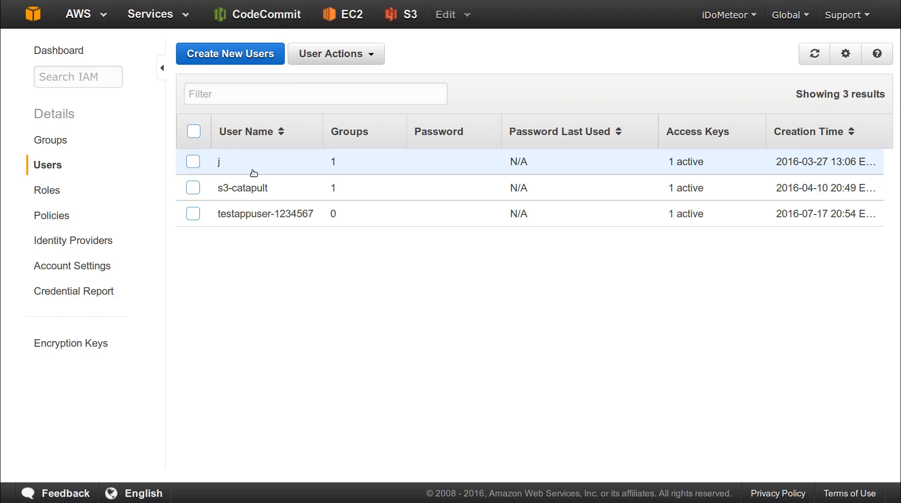
left_click(275, 217)
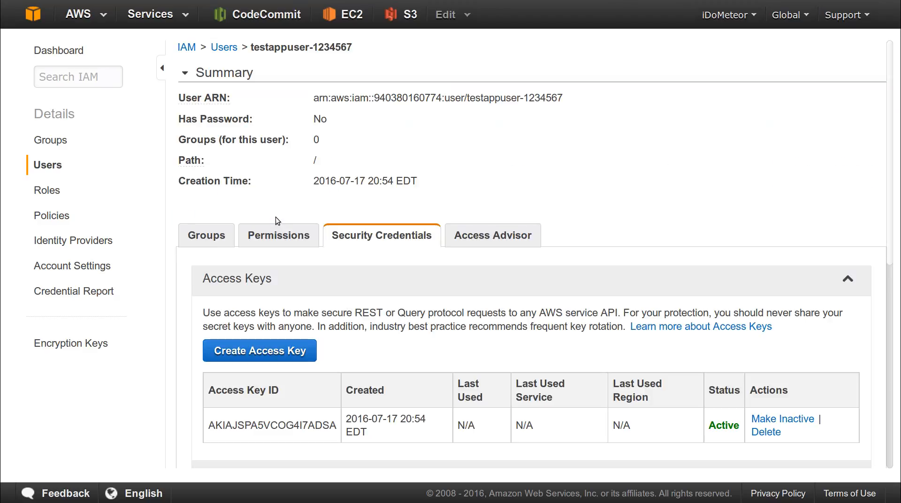
left_click(215, 235)
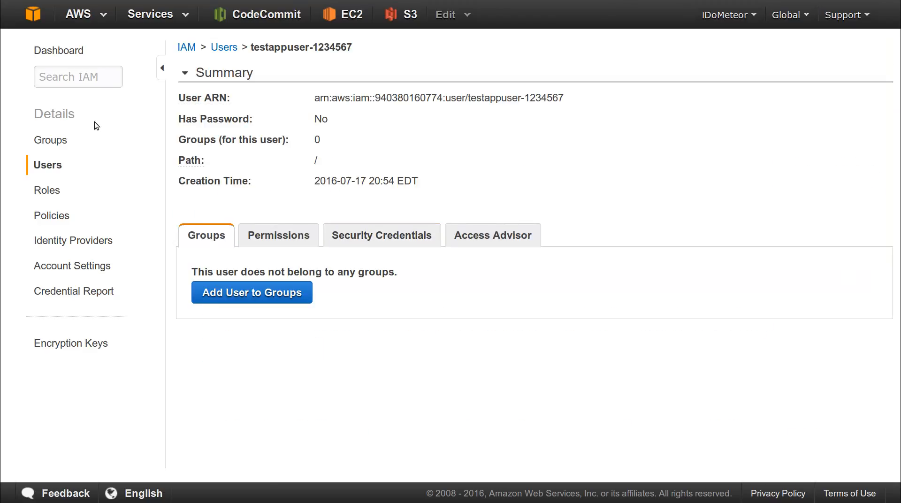
left_click(56, 141)
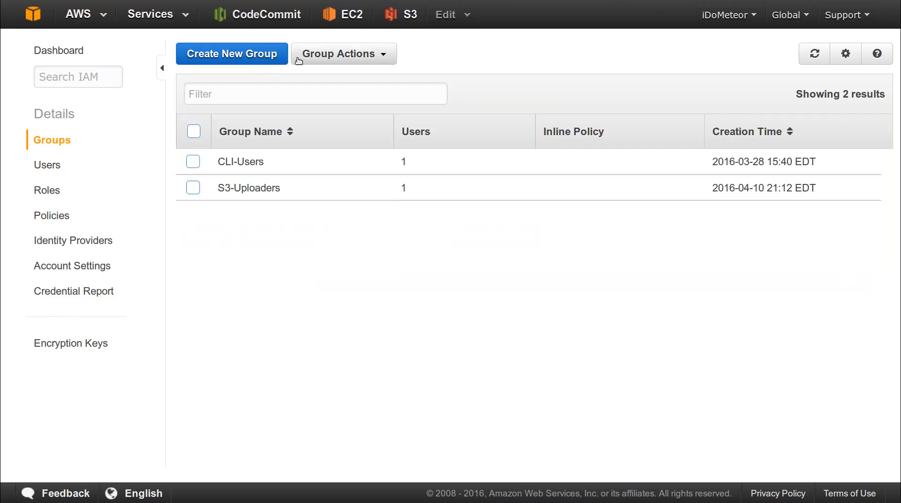
- Start a new group named testappgroup-1234567
left_click(271, 55)
left_click(400, 119)
type("testapp")
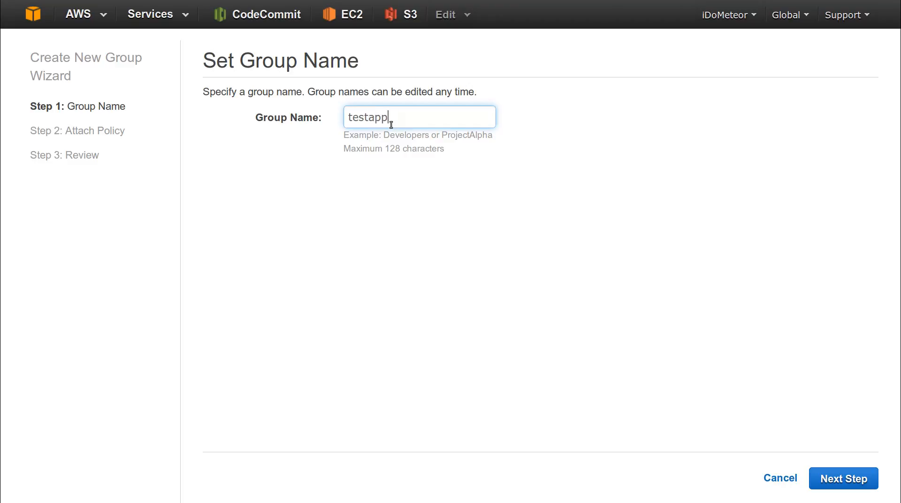
type("group-1234567")
left_click(859, 479)
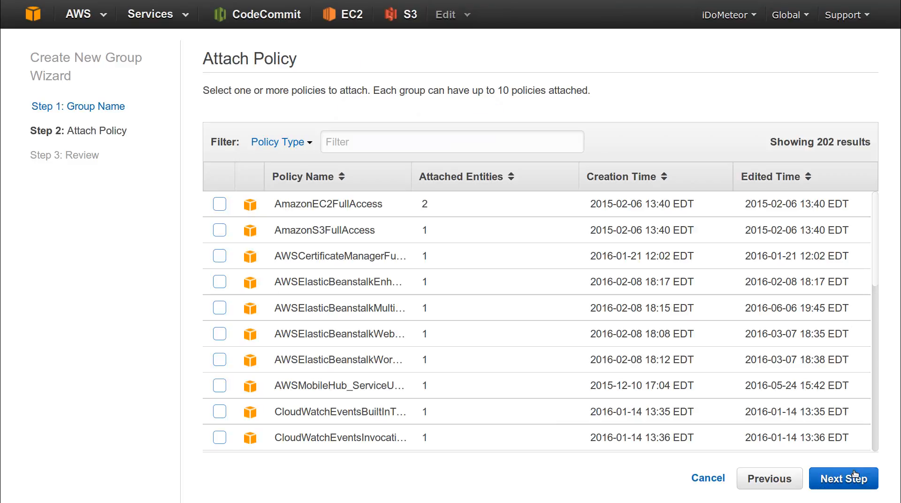
- Filter policies by 'app' and select tesapppolicy-1234567 to attach
left_click(484, 142)
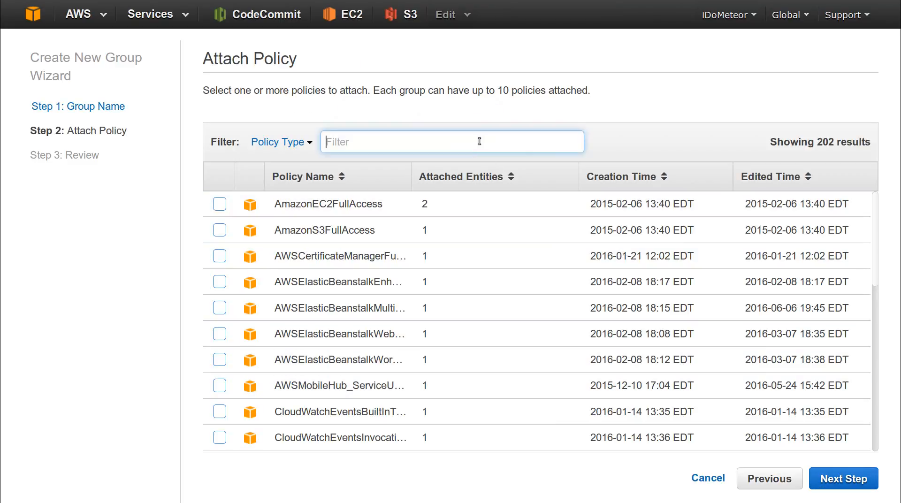
type("test")
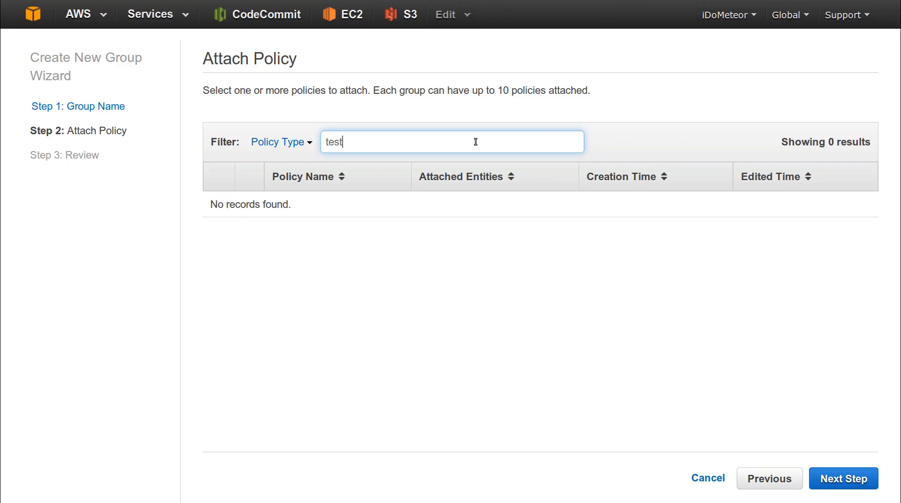
key("BackSpace")
key("BackSpace")
key("BackSpace")
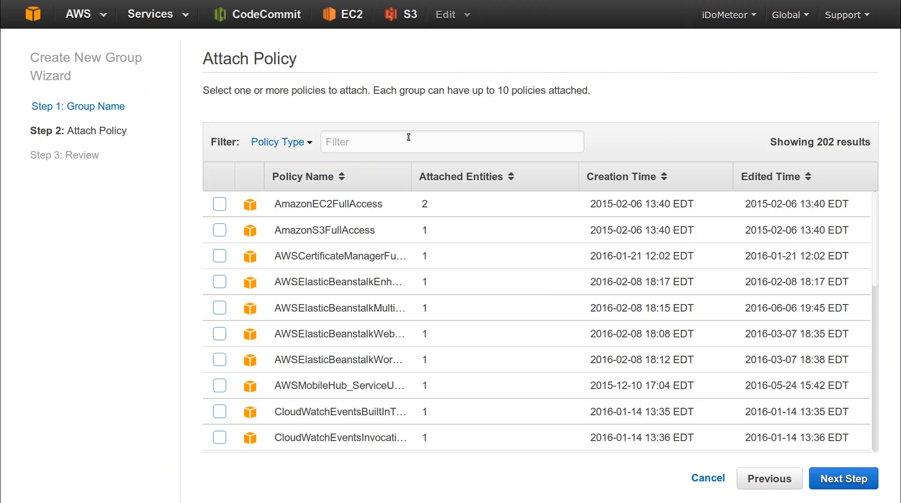
left_click(399, 144)
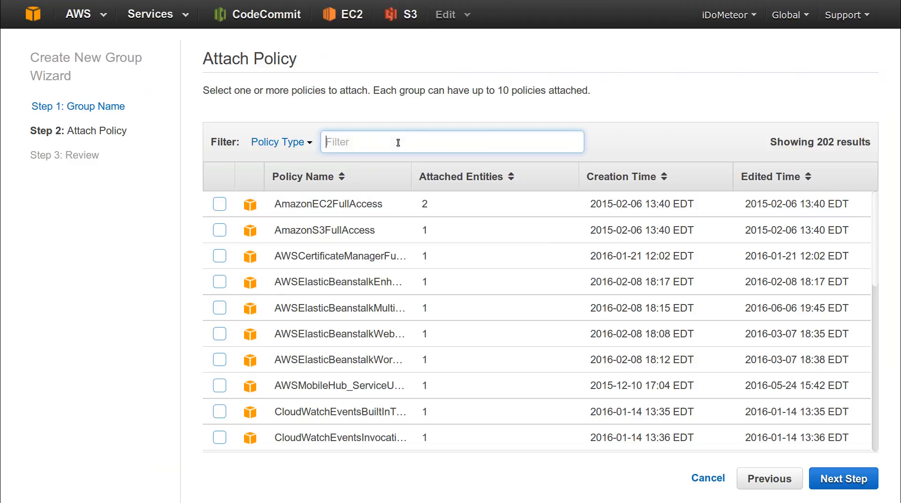
type("test")
key("BackSpace")
key("BackSpace")
key("BackSpace")
key("BackSpace")
type("app")
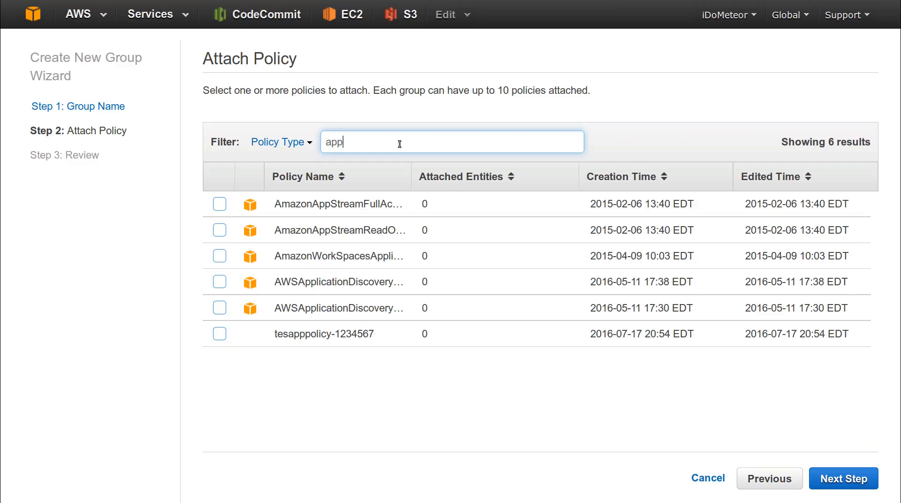
left_click(352, 339)
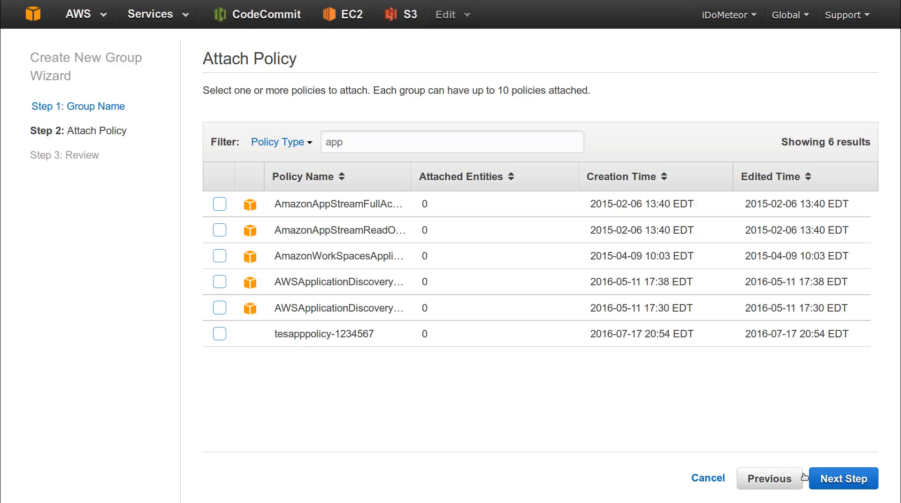
left_click(219, 334)
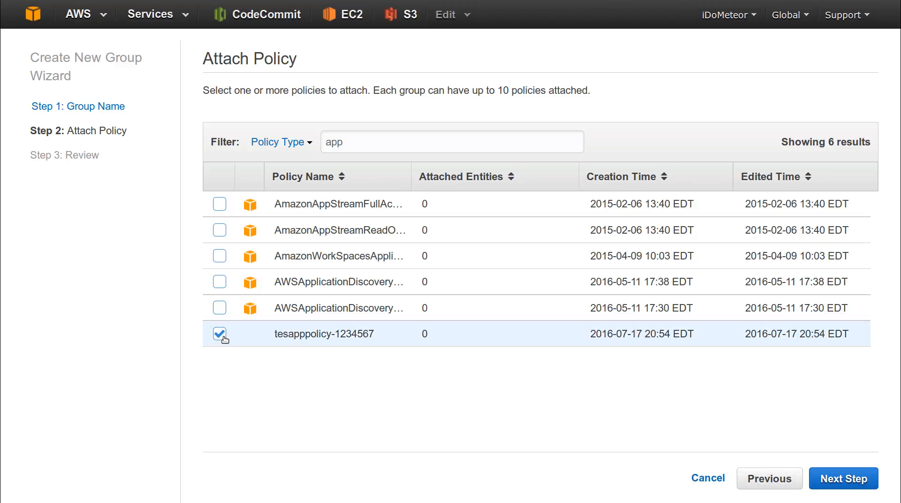
- Review the group and create it with tesapppolicy-1234567 attached
left_click(844, 479)
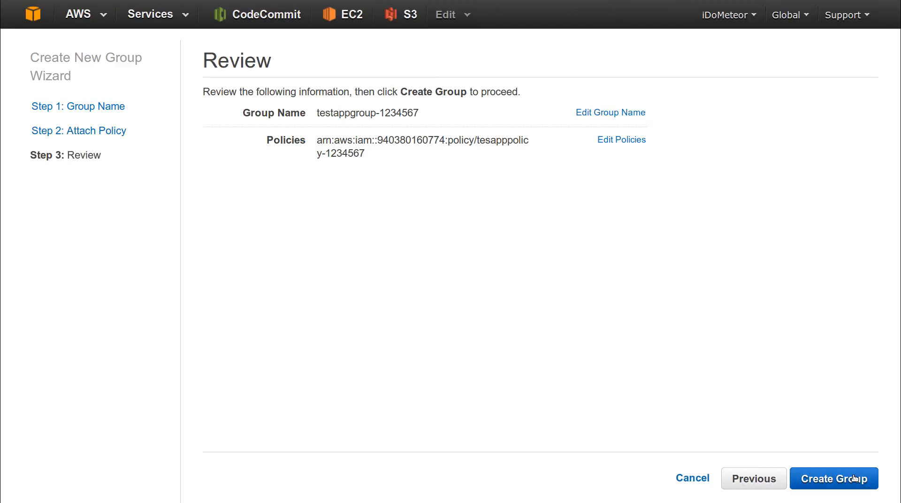
triple_click(326, 140)
left_click(536, 261)
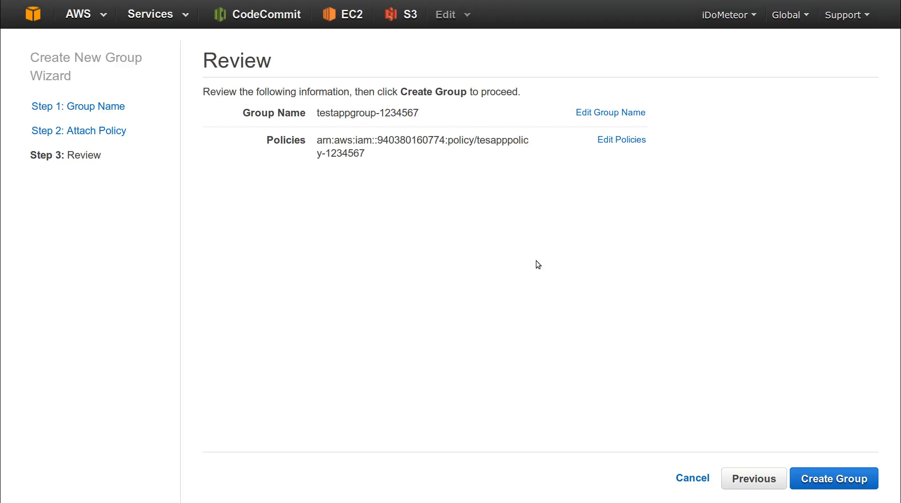
left_click(850, 484)
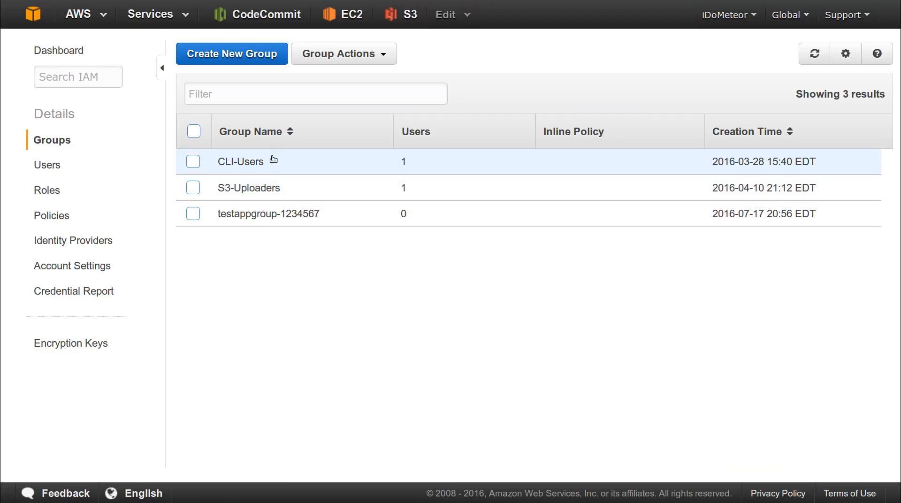
- Add testappuser-1234567 to testappgroup-1234567 and check the group's attached policies
left_click(268, 216)
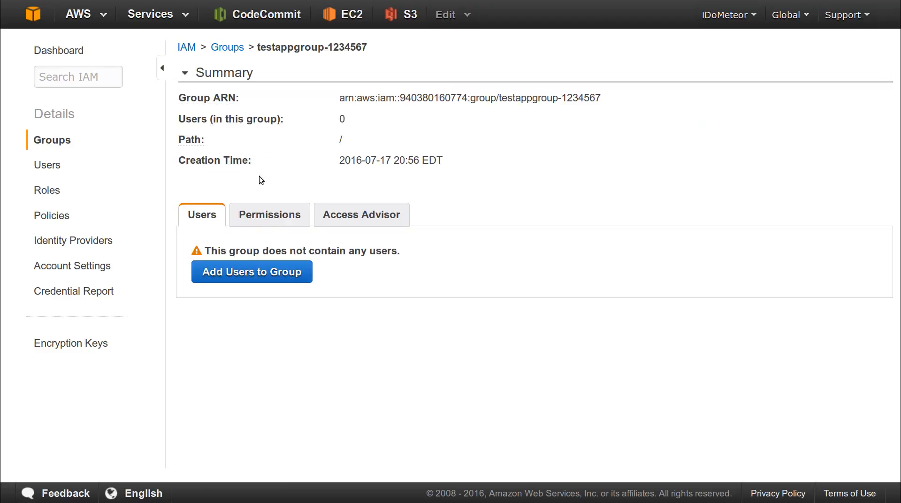
left_click(239, 277)
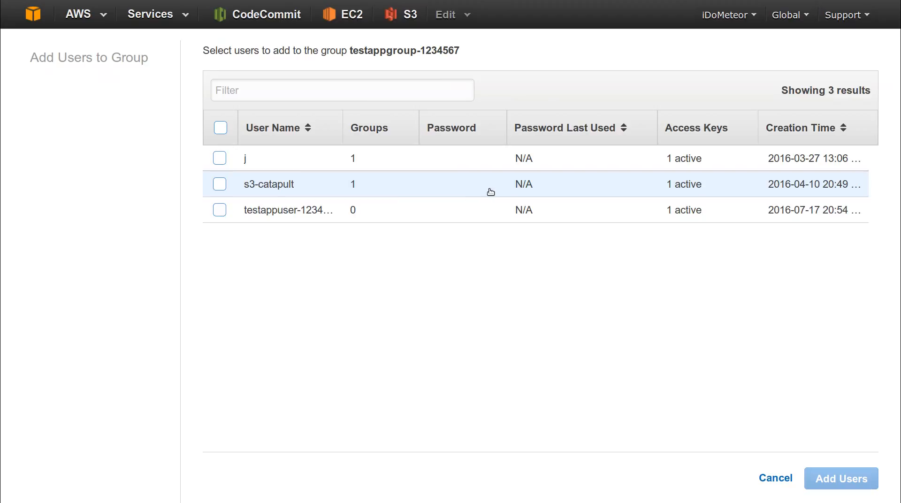
left_click(424, 162)
left_click(431, 210)
left_click(259, 163)
left_click(865, 477)
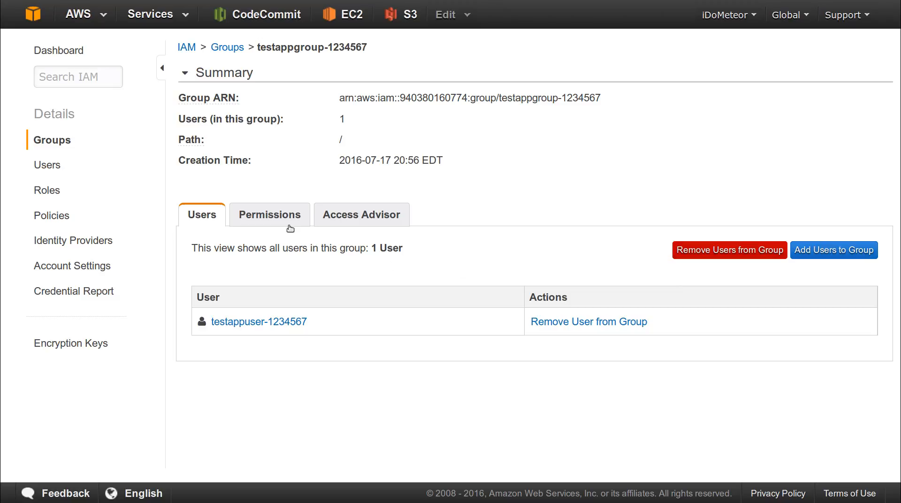
left_click(262, 220)
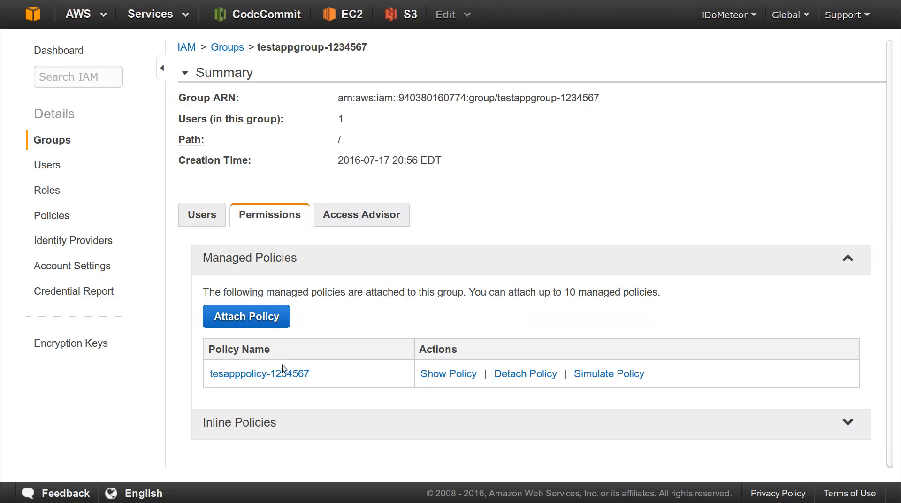
left_click(197, 218)
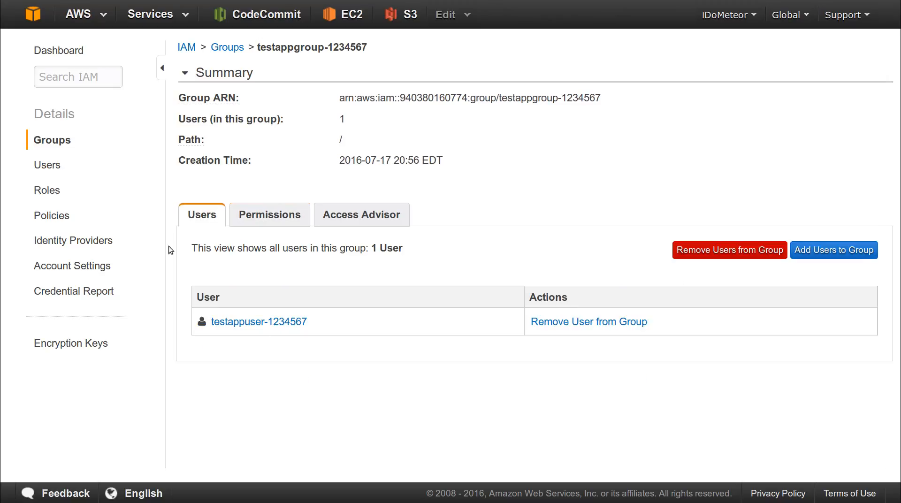
- Review testappuser-1234567's permissions, security credentials and accessible services
left_click(47, 167)
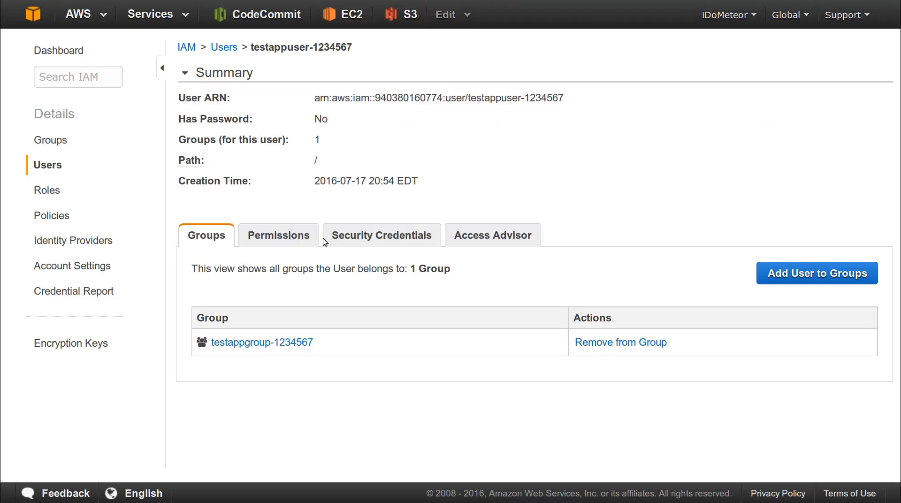
left_click(289, 240)
scroll(329, 376, "down", 2)
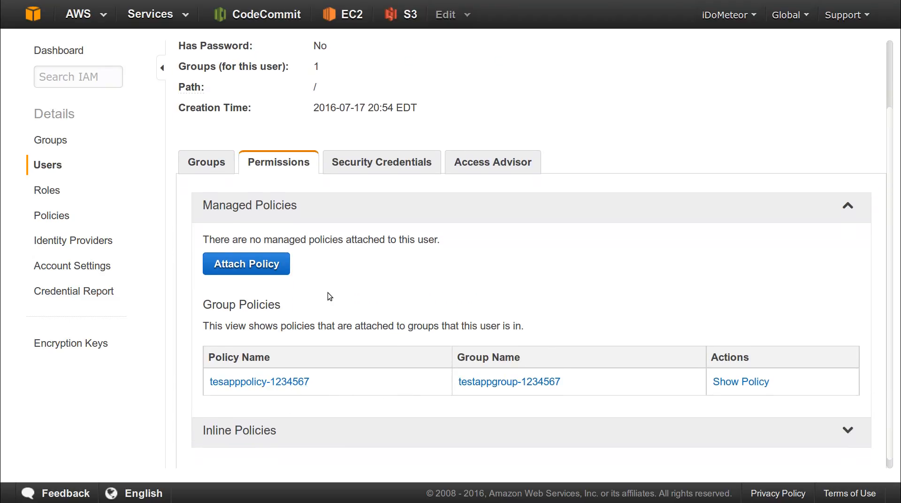
left_click(359, 171)
double_click(260, 352)
left_click(458, 377)
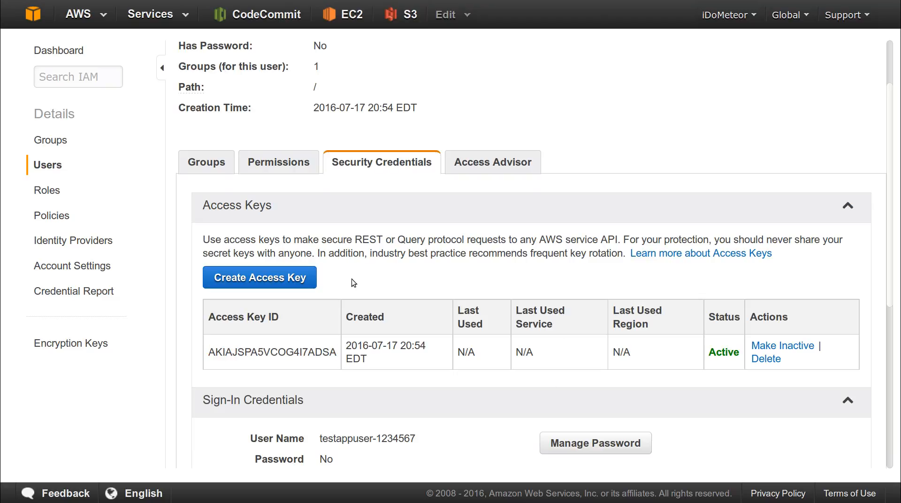
double_click(269, 359)
left_click(494, 170)
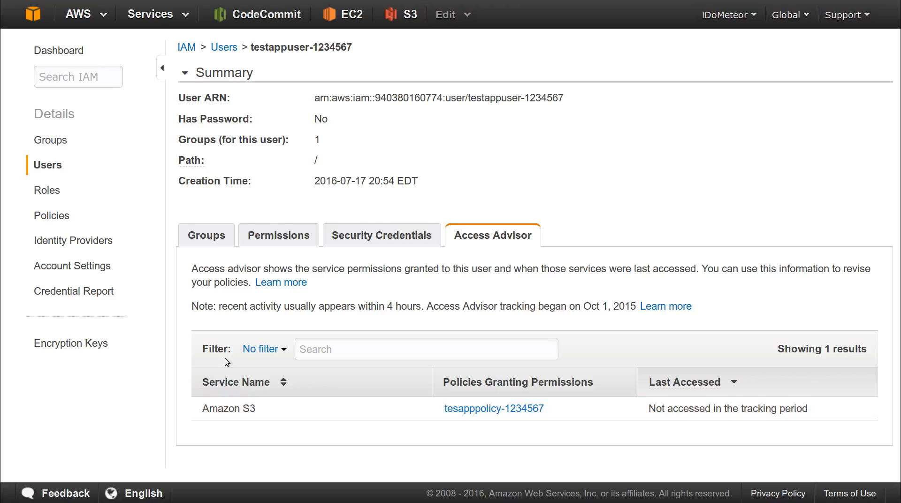
- Copy testappuser-1234567's User ARN from its summary page
left_click(274, 235)
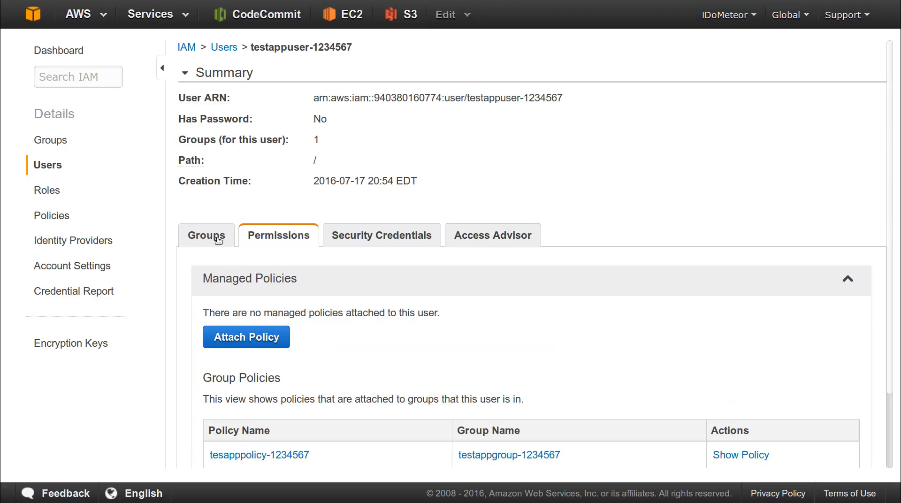
scroll(310, 256, "down", 2)
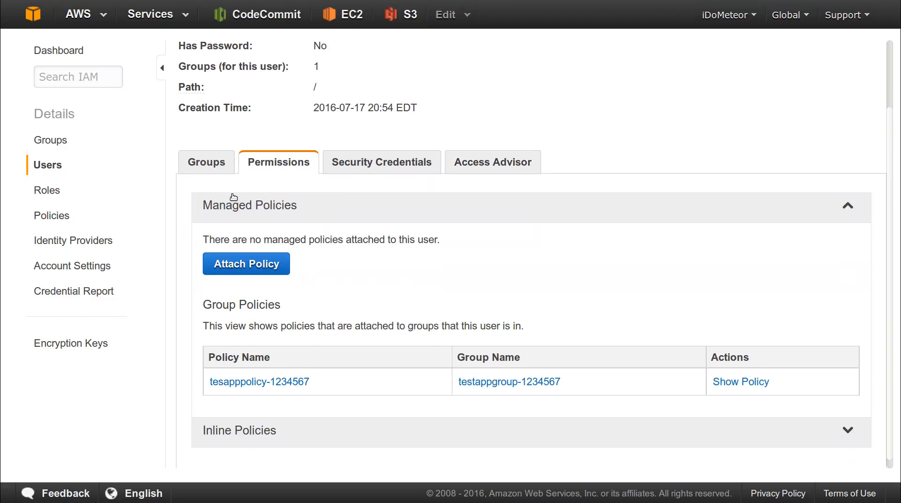
left_click(206, 162)
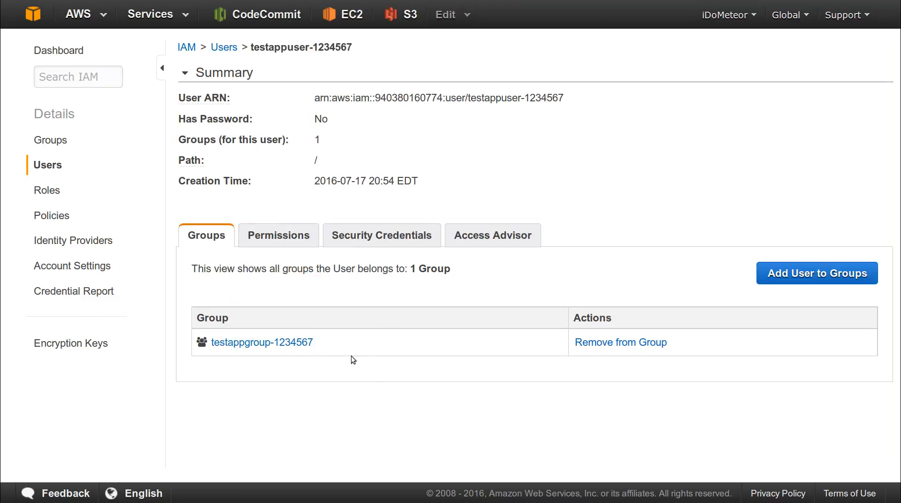
left_click_drag(314, 98, 568, 102)
right_click(557, 97)
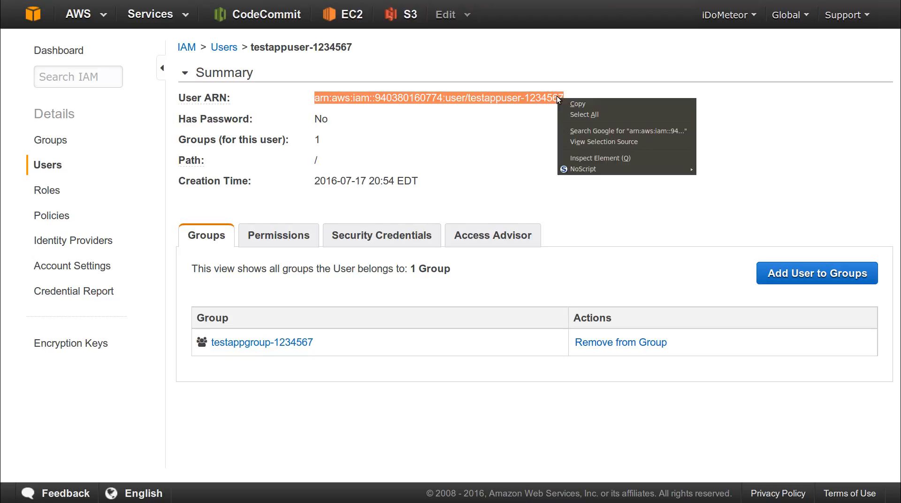
left_click(572, 104)
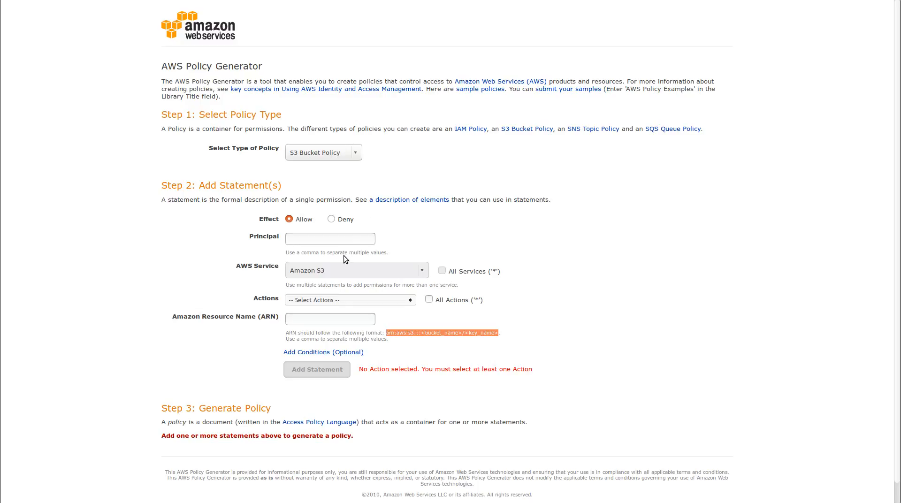
- Paste testappuser-1234567's ARN as the statement's Principal
left_click(356, 235)
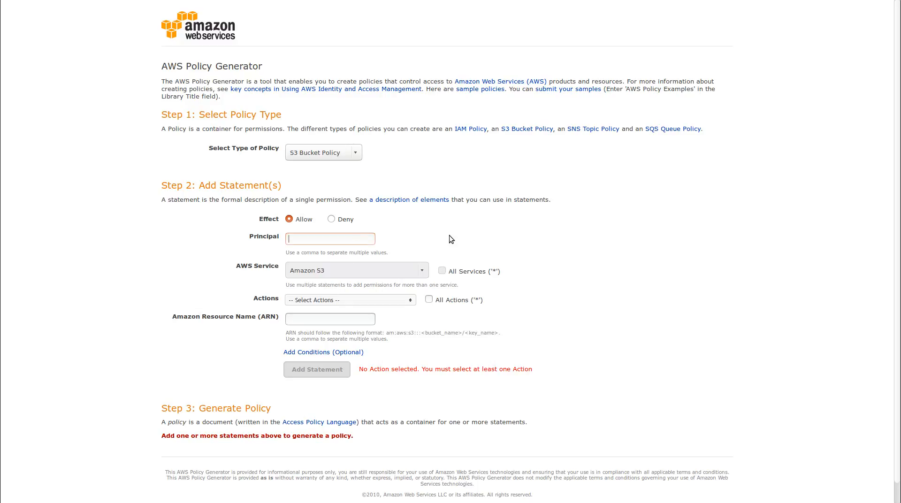
key("ctrl+v")
left_click_drag(161, 66, 262, 66)
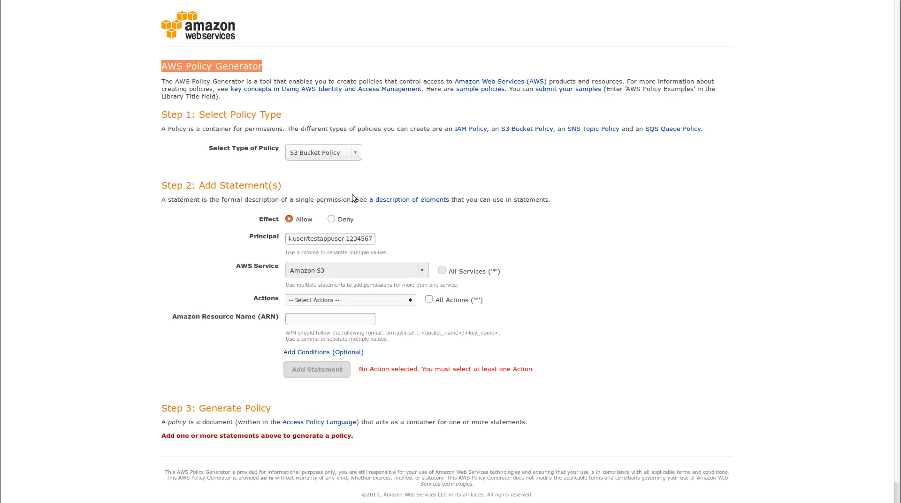
- Allow the DeleteObject, GetObject, ListBucket and PutObject S3 actions
left_click(400, 300)
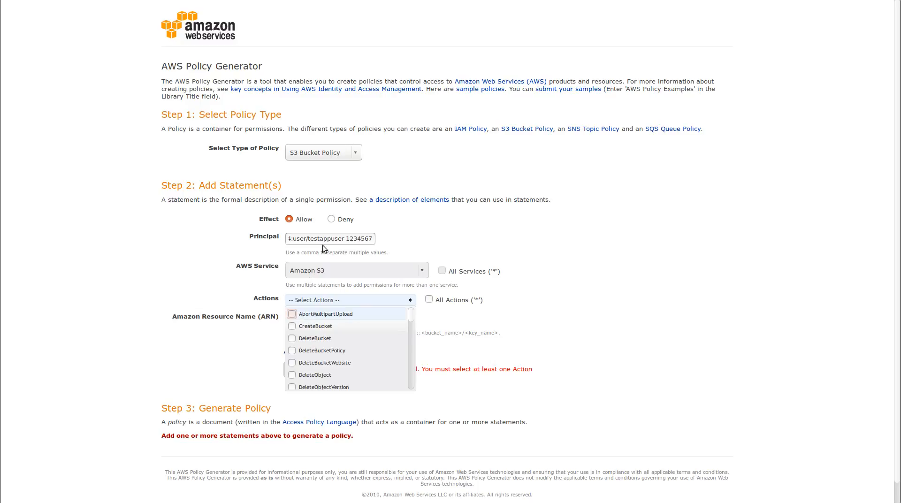
left_click(292, 326)
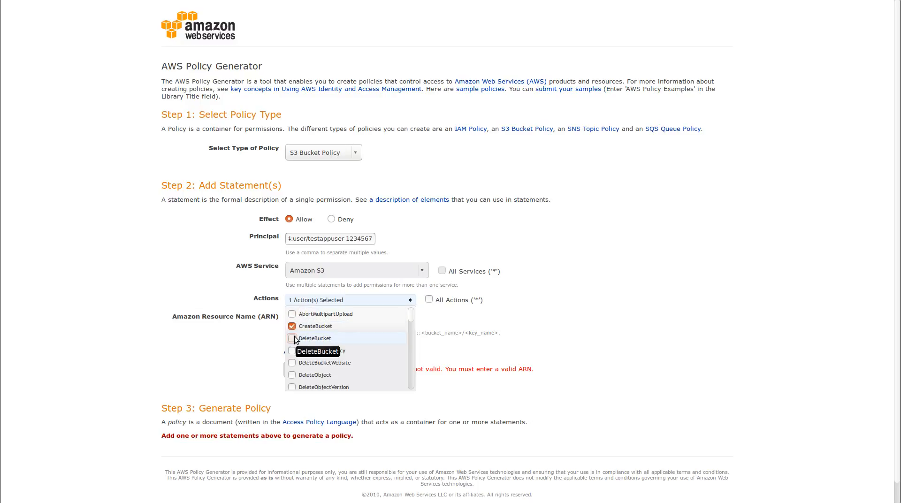
left_click(292, 327)
scroll(293, 331, "down", 1)
left_click(293, 331)
scroll(293, 333, "down", 3)
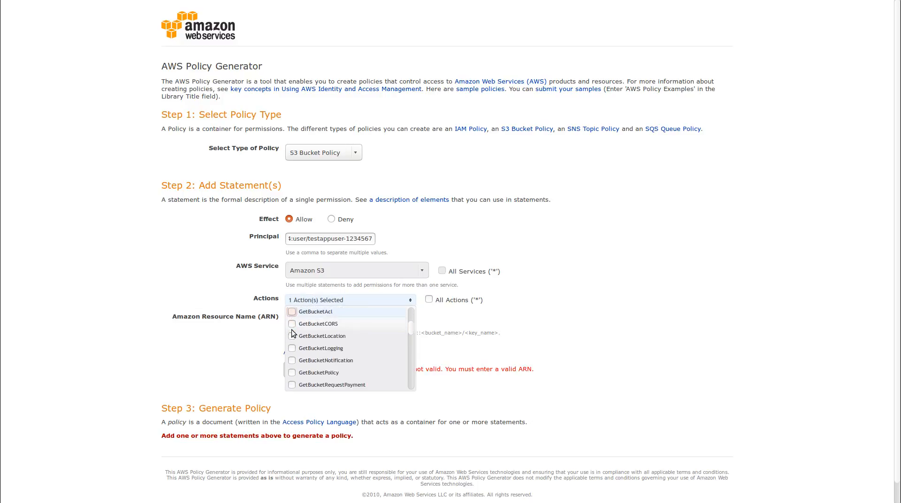
scroll(292, 334, "down", 2)
left_click(292, 336)
scroll(292, 336, "down", 1)
scroll(291, 337, "down", 2)
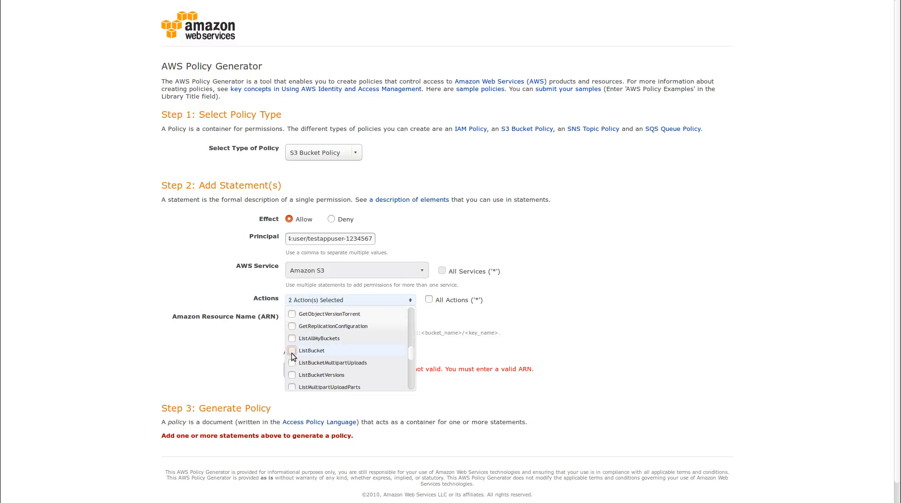
left_click(291, 351)
scroll(292, 350, "down", 5)
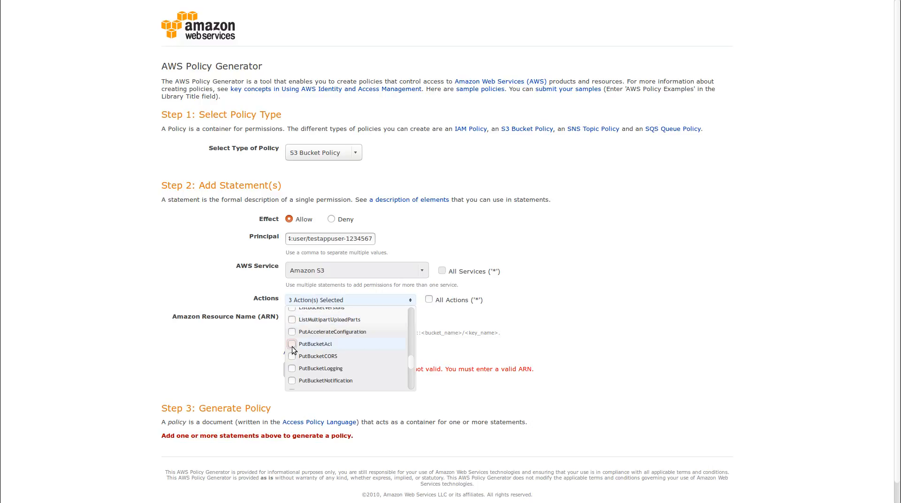
scroll(292, 347, "down", 3)
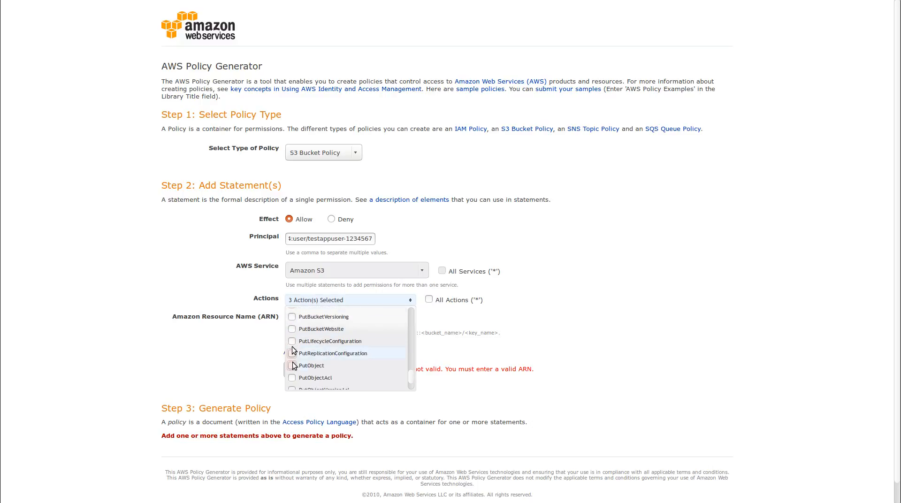
left_click(292, 366)
left_click(619, 339)
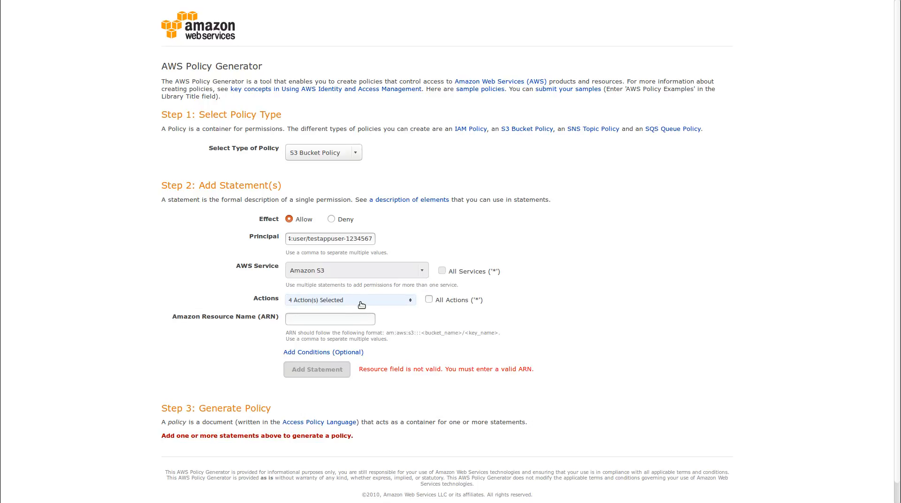
- Turn the pasted user ARN into arn:aws:s3:::testappbucket-1234567/user-uploads in the resource field
key("ctrl+v")
key("ctrl+shift+Left")
key("ctrl+shift+Left")
key("ctrl+shift+Left")
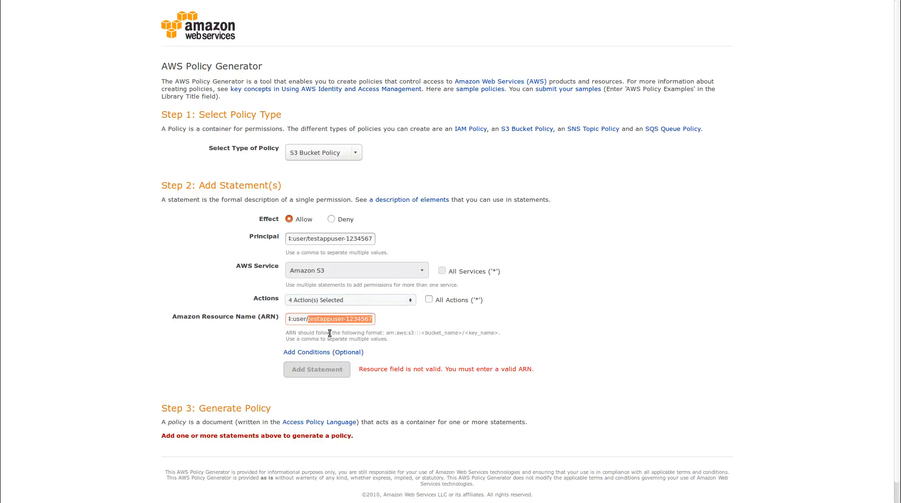
key("BackSpace")
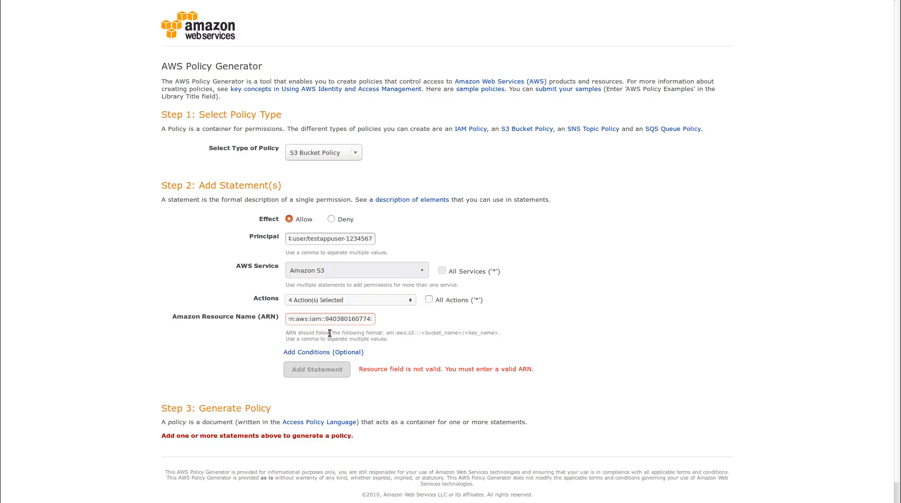
key("Home")
key("shift+Right")
key("shift+Right")
key("shift+Right")
key("shift+Right")
key("shift+Right")
type("s3")
key("End")
type("testappbuc")
type("ket-")
type("1234567")
left_click(354, 319)
type("/user-uploads")
key("Tab")
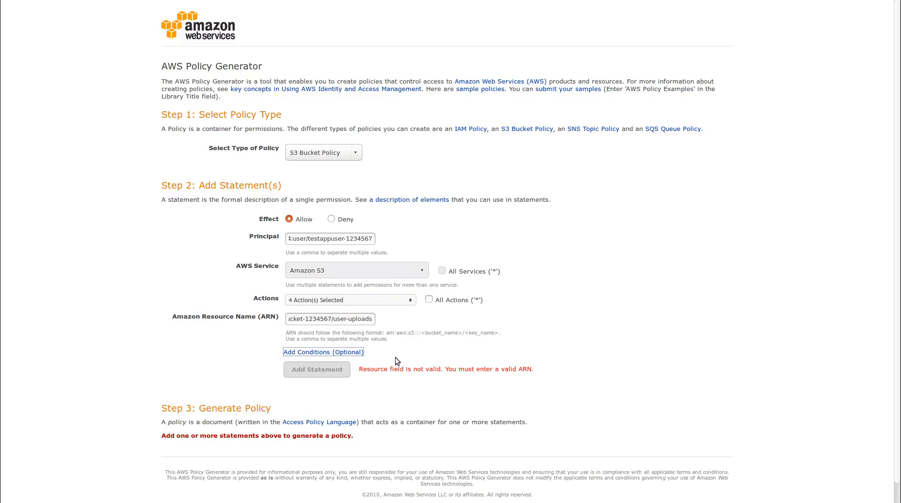
- Remove the account number from the resource ARN and add the Allow statement
left_click(450, 342)
left_click(340, 321)
key("Home")
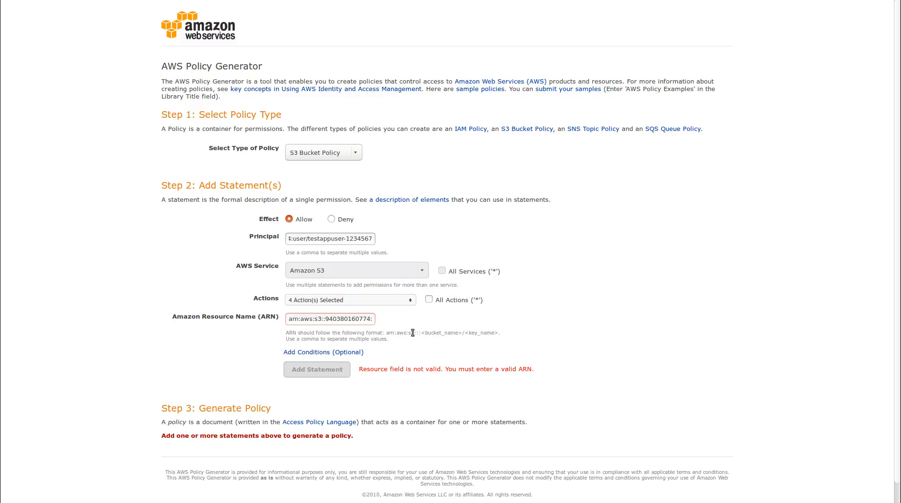
double_click(344, 319)
type(":")
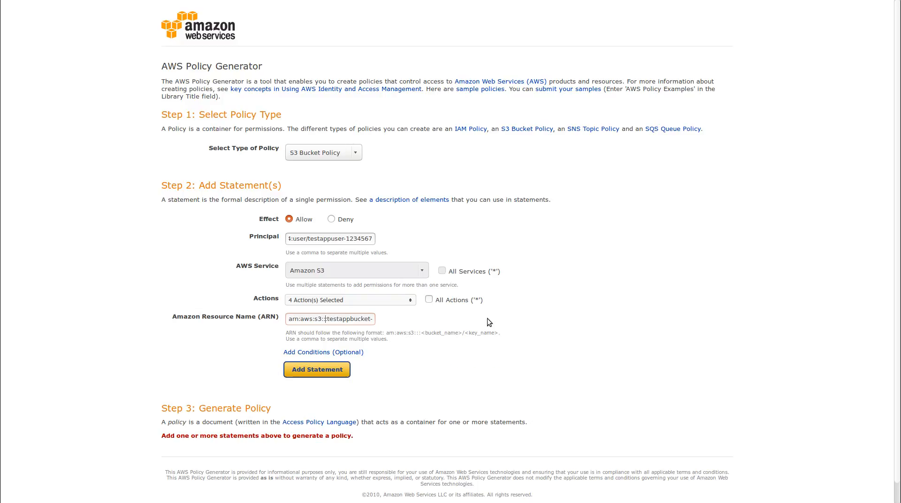
left_click(318, 372)
scroll(331, 366, "down", 5)
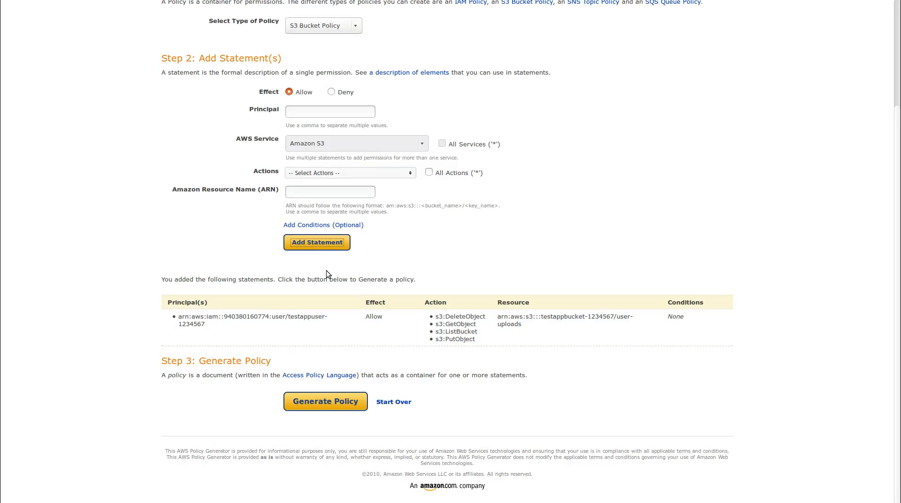
- Review the statement's principal, Allow effect and four S3 actions, then generate the policy JSON
double_click(247, 319)
double_click(248, 319)
left_click(248, 320)
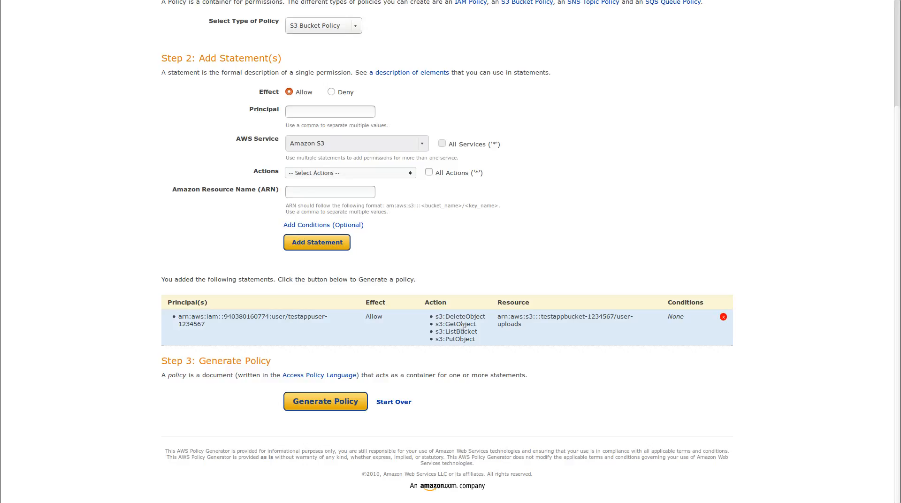
left_click_drag(485, 336, 431, 318)
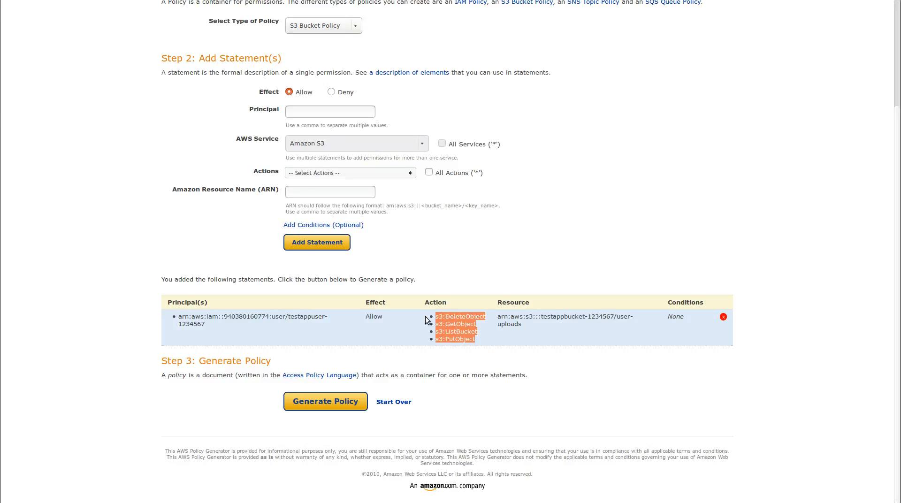
double_click(374, 319)
left_click_drag(463, 318, 550, 335)
left_click(462, 332)
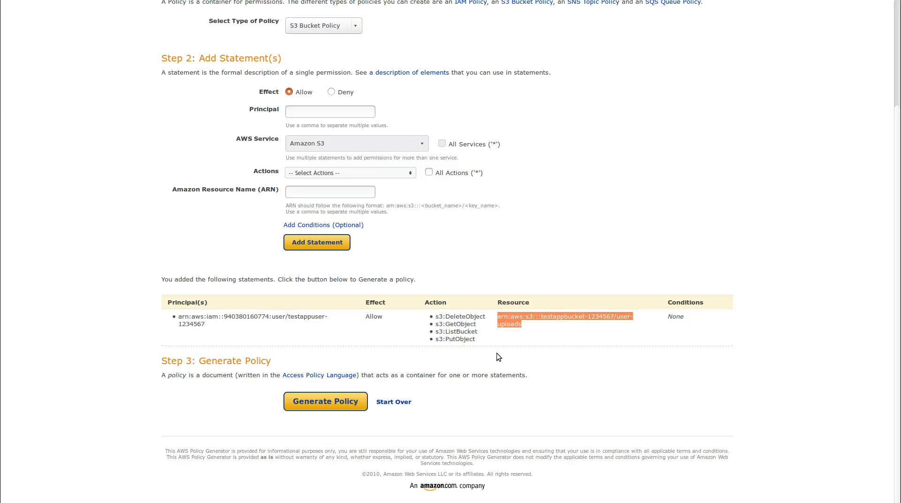
left_click(345, 403)
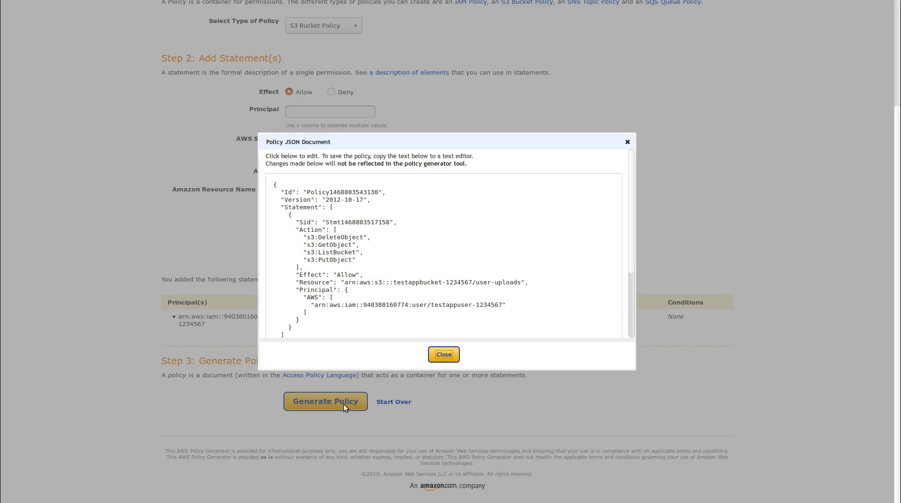
- Select all of the generated policy JSON, copy it, and switch back to the S3 console
left_click(409, 306)
right_click(409, 307)
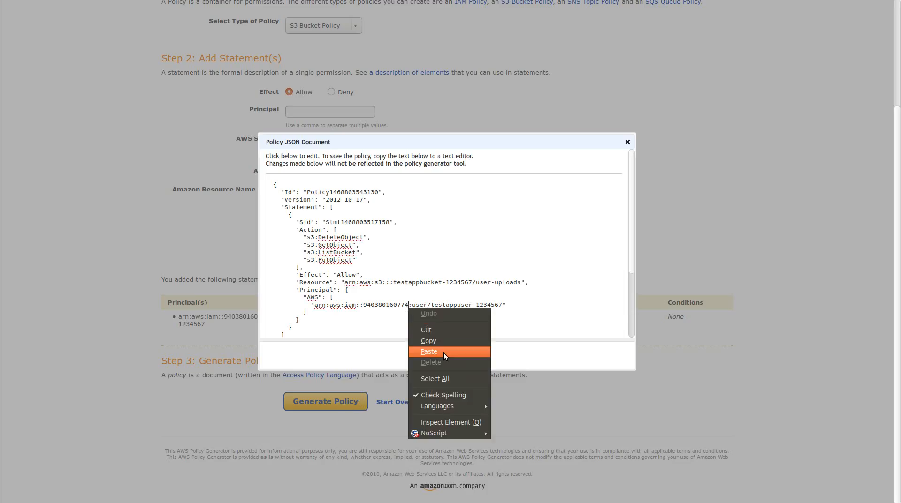
left_click(430, 380)
right_click(413, 261)
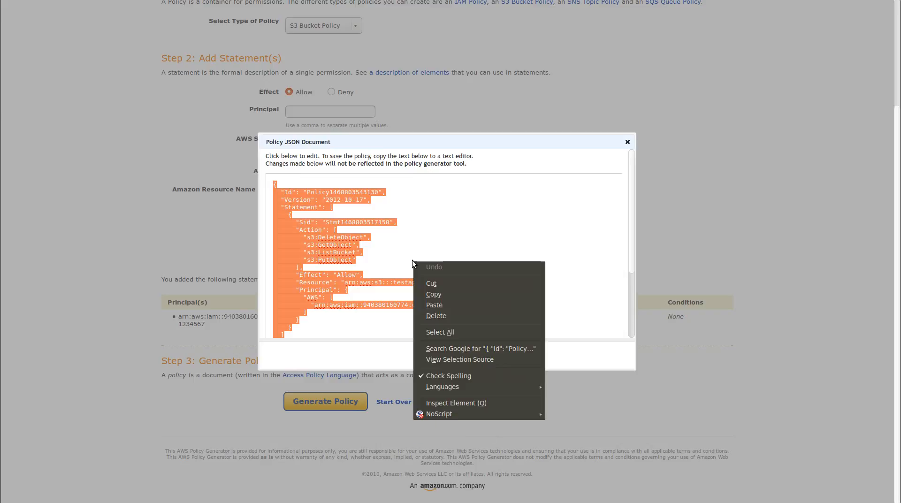
left_click(447, 294)
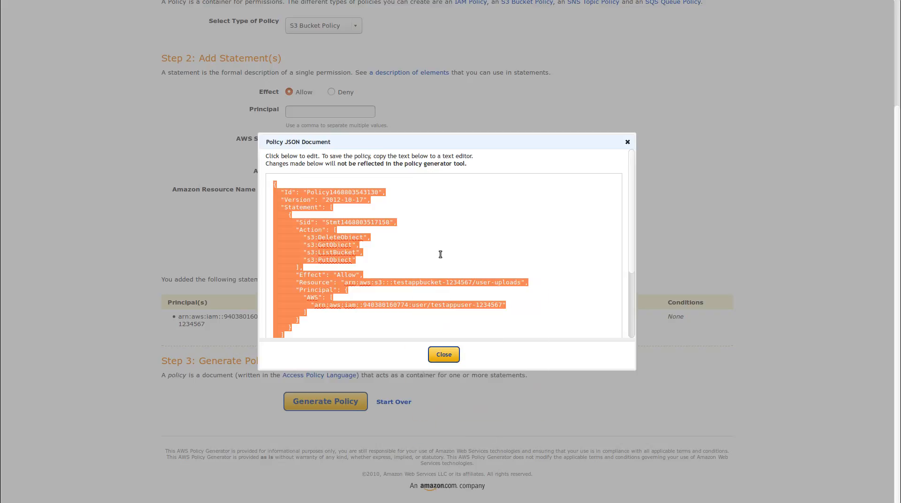
key("ctrl+Tab")
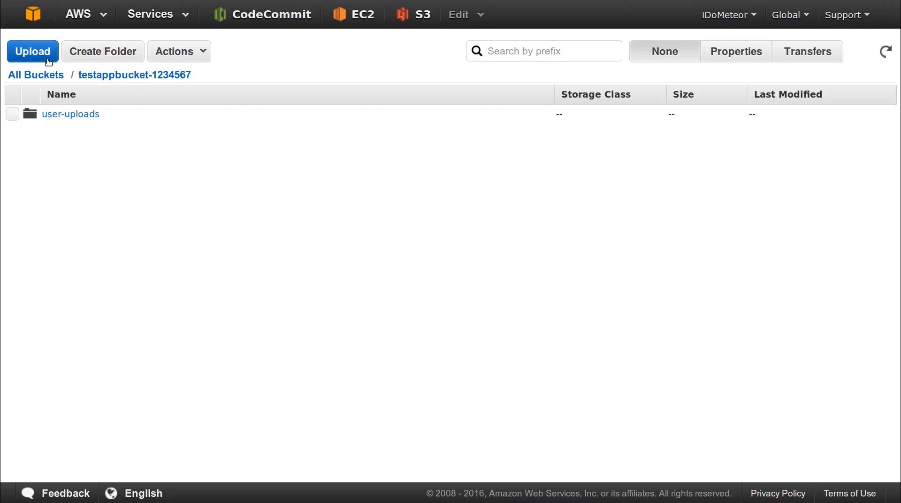
- Open testappbucket-1234567's Properties from All Buckets, expand Permissions, and choose Add bucket policy
left_click(53, 76)
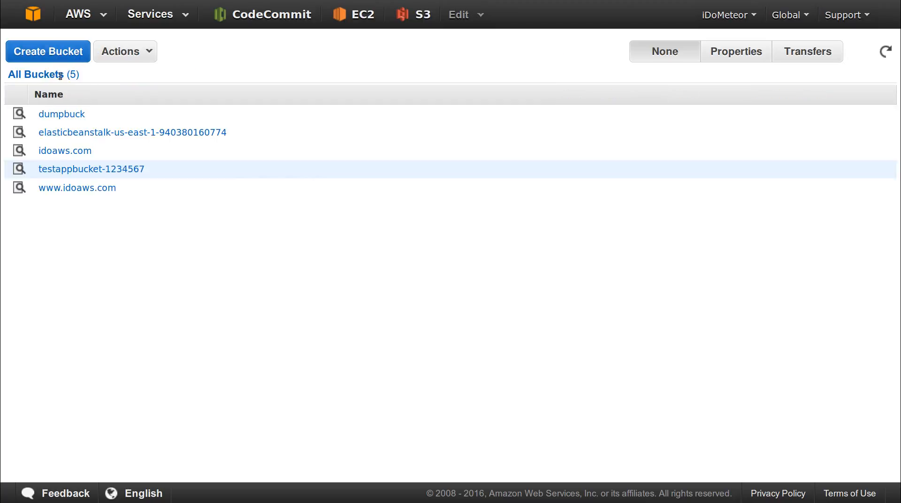
left_click(120, 170)
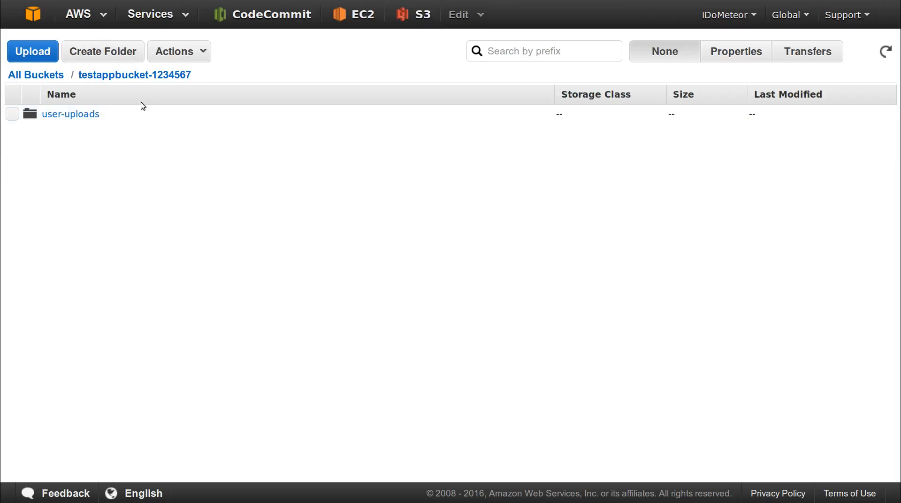
left_click(736, 56)
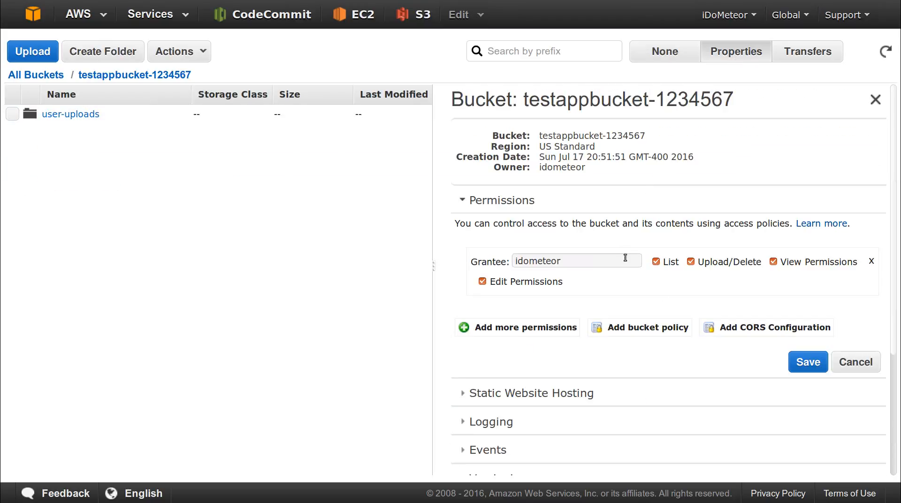
left_click(603, 205)
left_click(603, 204)
left_click(625, 328)
- Paste the generated policy JSON into the bucket policy editor and save it
right_click(496, 280)
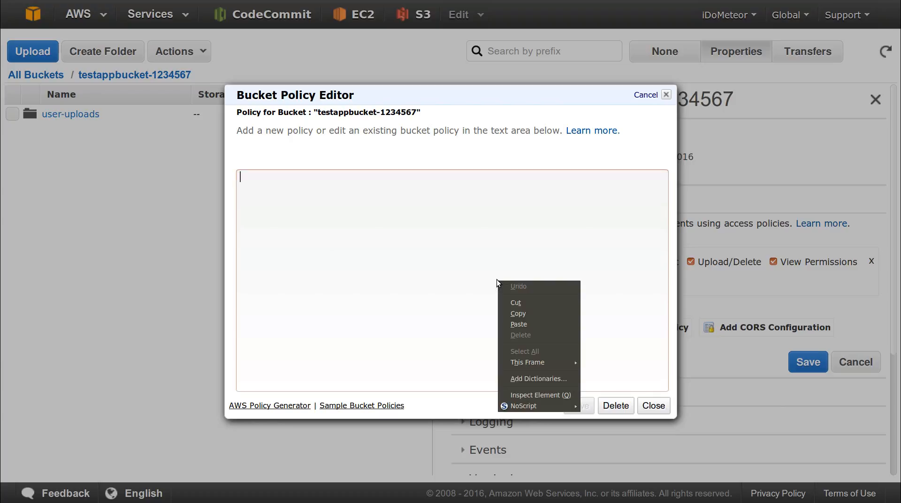
left_click(535, 326)
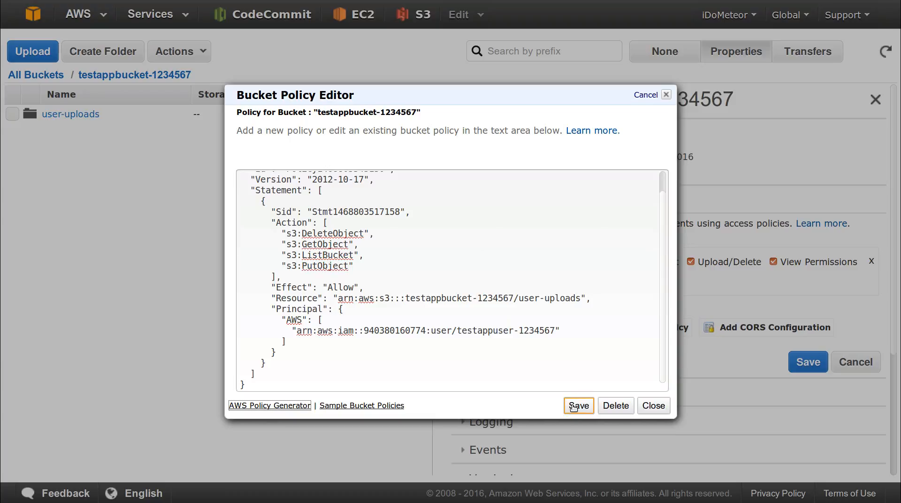
left_click(574, 406)
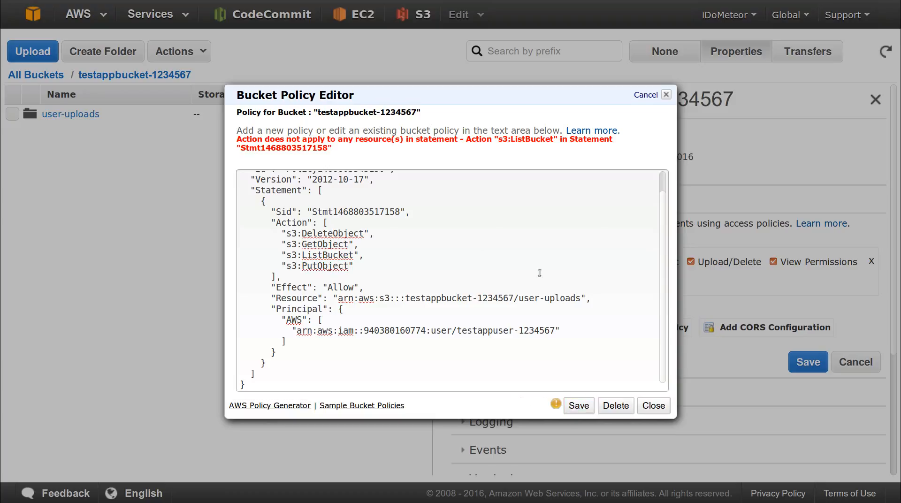
- Change the Sid value to 34085309fs and retry saving the policy
left_click(359, 299)
left_click(427, 210)
key("Left")
key("ctrl+shift+Left")
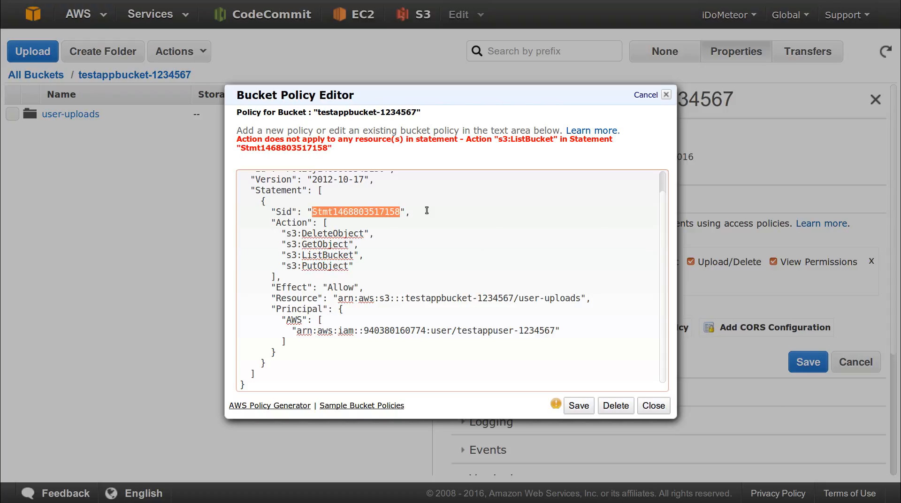
type("34085309fs")
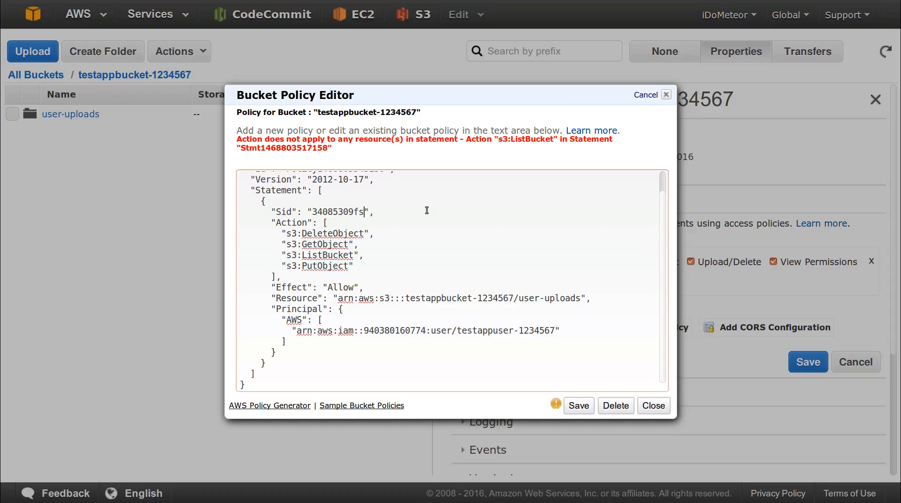
left_click(585, 408)
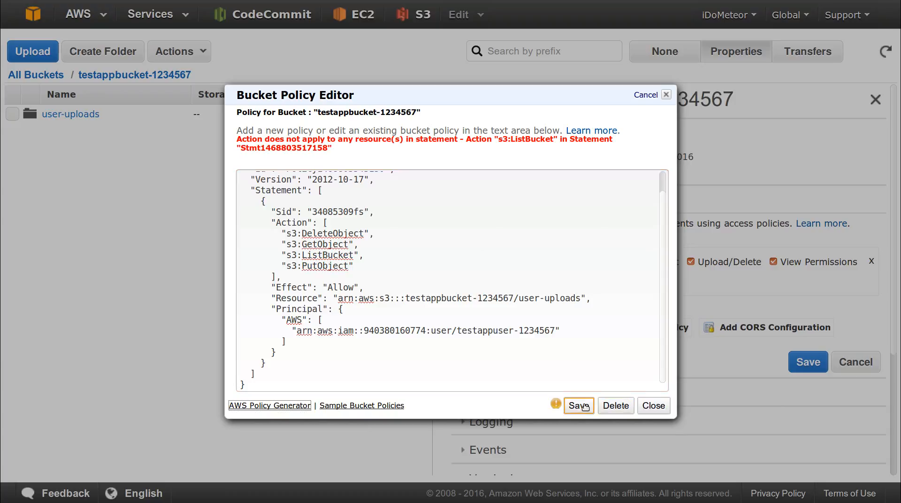
left_click(575, 406)
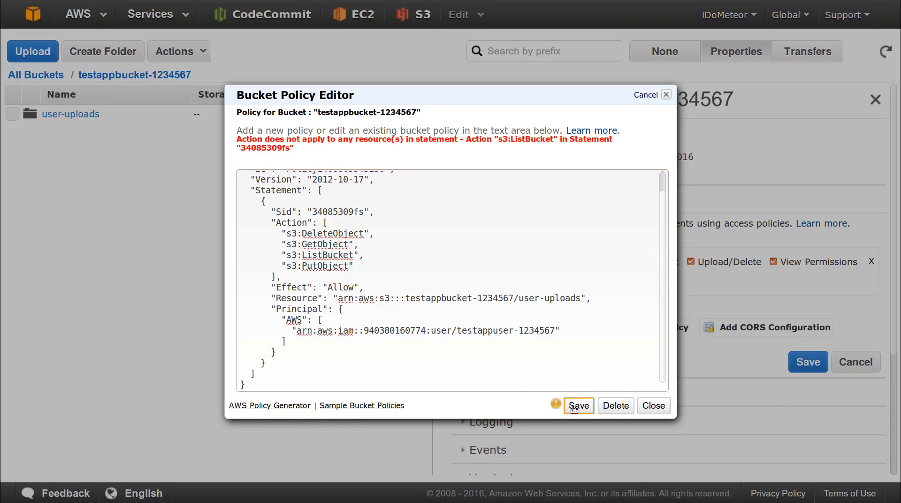
left_click(575, 406)
left_click(451, 214)
- Rename the Sid to 'Stmt' plus the account number, save again, then close the editor
key("Right")
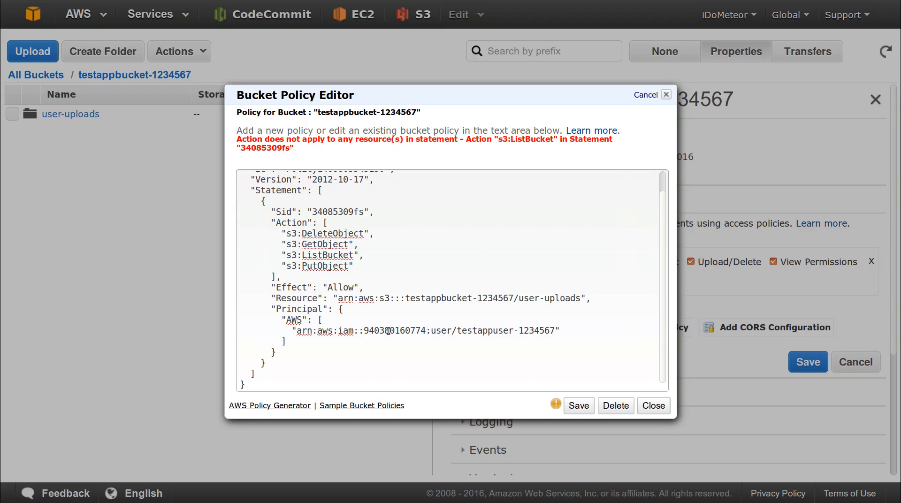
double_click(390, 331)
key("ctrl+c")
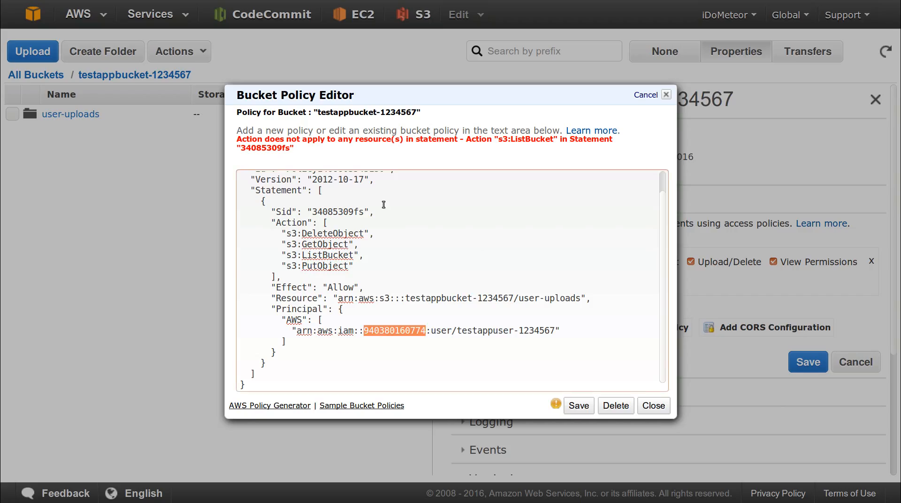
double_click(338, 211)
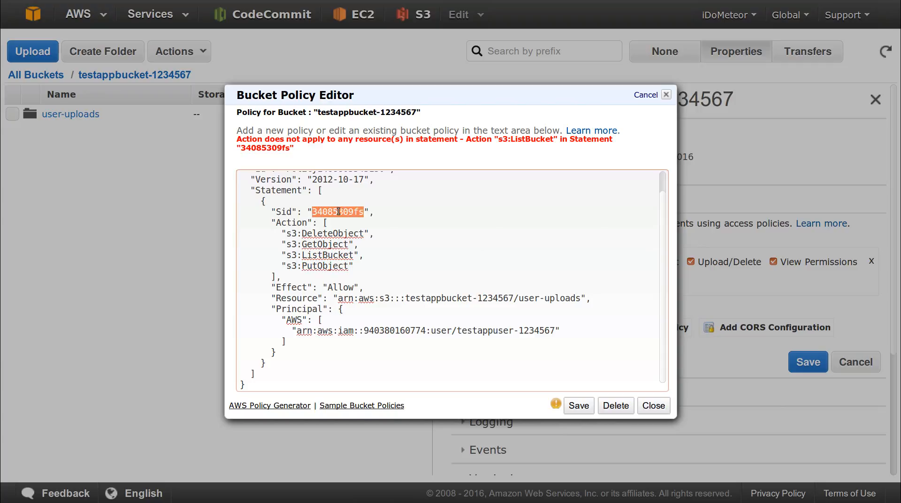
key("ctrl+v")
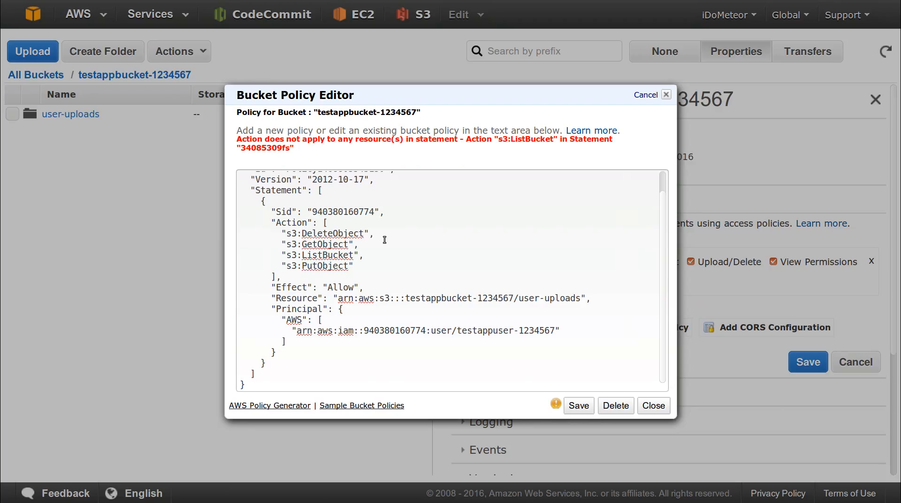
left_click(312, 212)
type("Stmt")
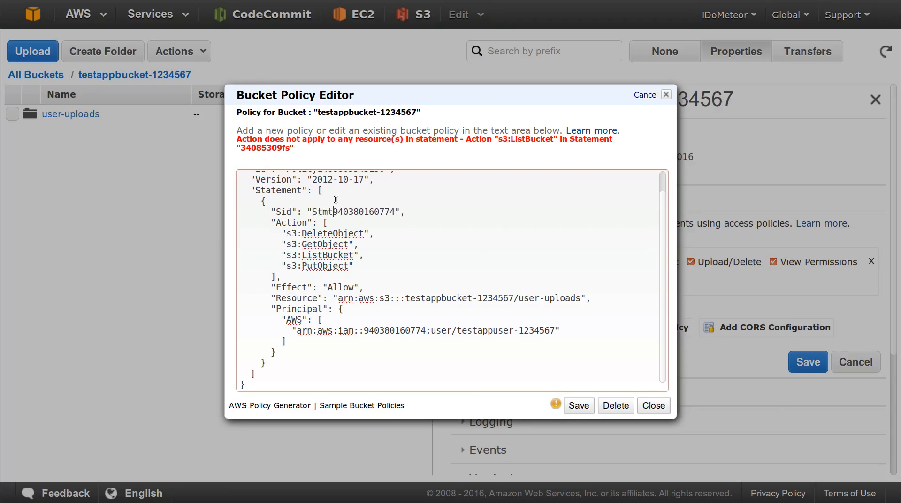
left_click(578, 406)
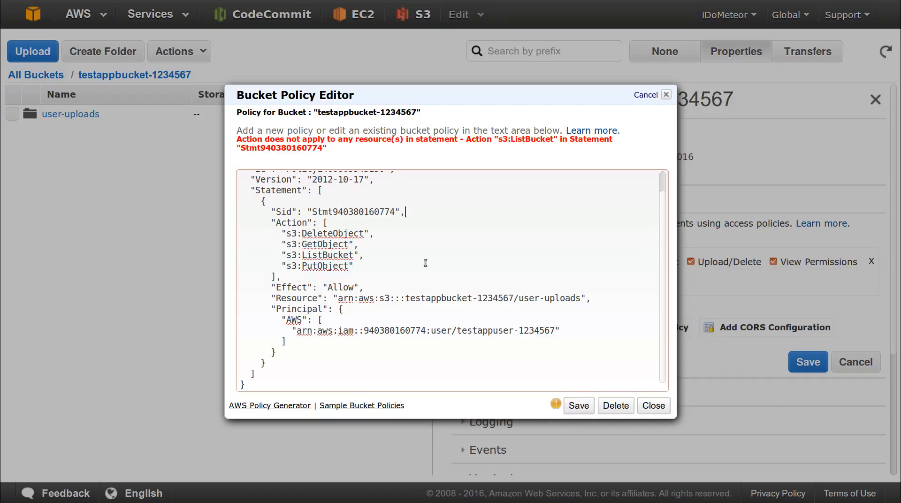
left_click(665, 407)
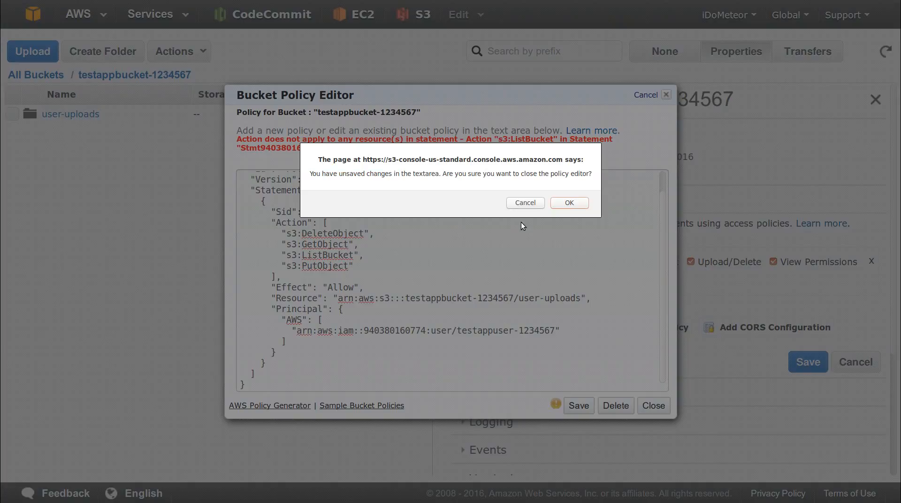
- Discard the unsaved policy, close the old Policy JSON dialog, and relaunch the Policy Generator from the editor
left_click(558, 205)
key("ctrl+Tab")
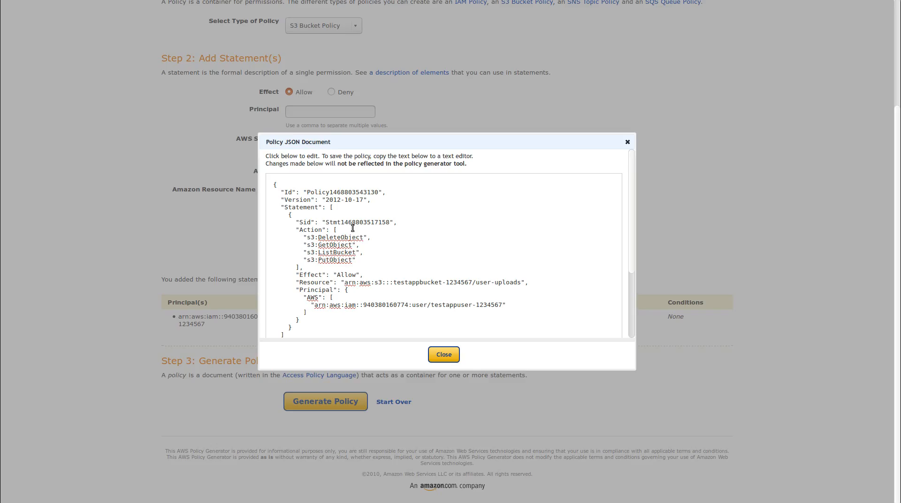
left_click(628, 142)
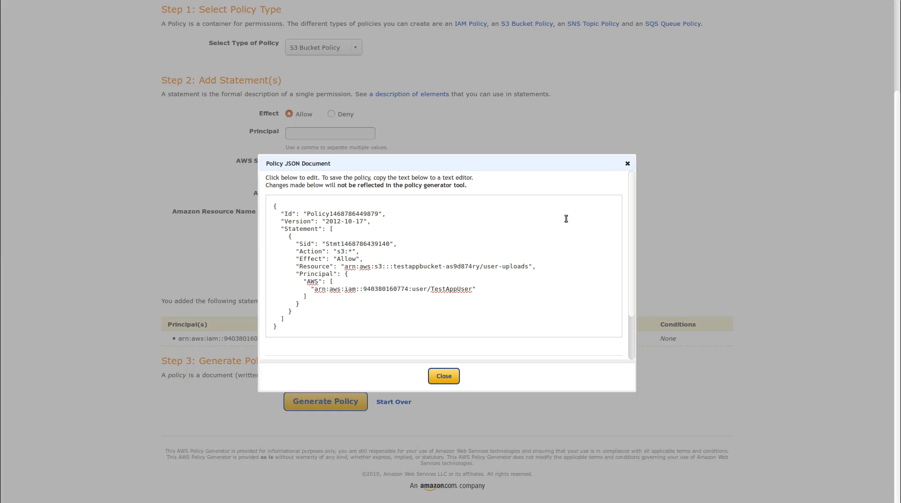
left_click(433, 379)
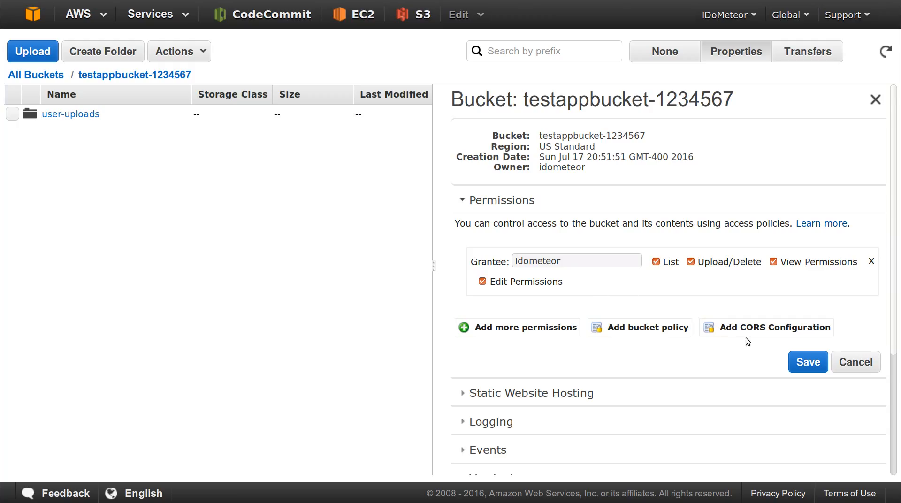
left_click(647, 328)
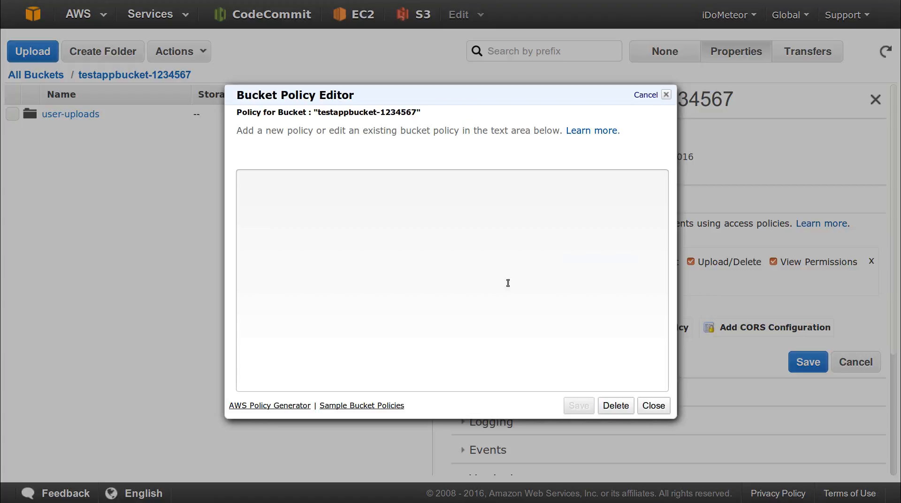
left_click(258, 405)
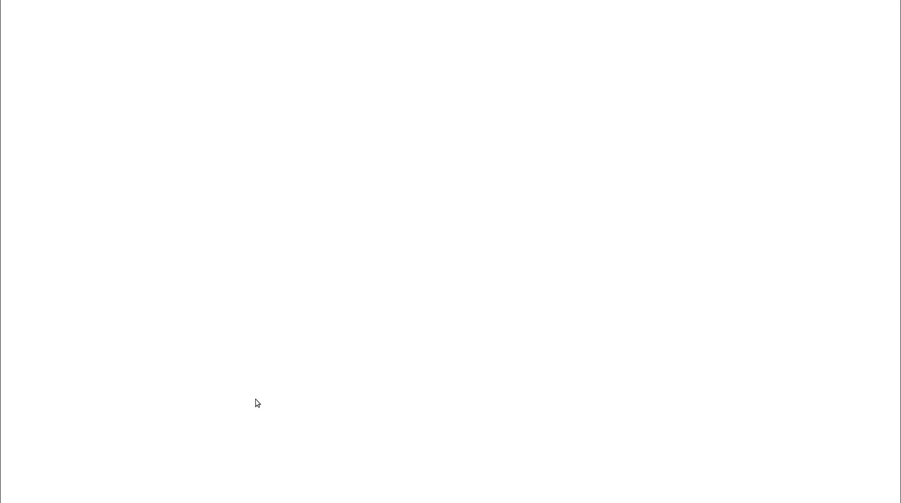
- Choose S3 Bucket Policy, set the principal to the test user's ARN, and tick All Actions
left_click(336, 152)
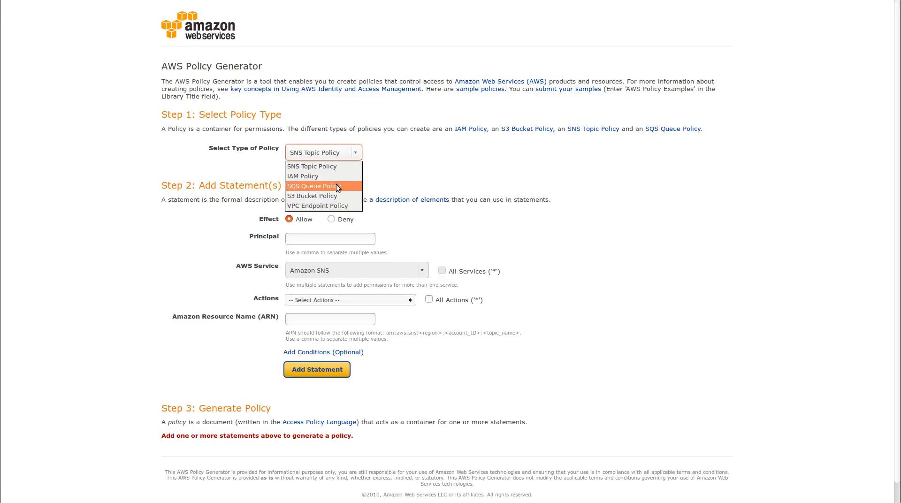
left_click(335, 194)
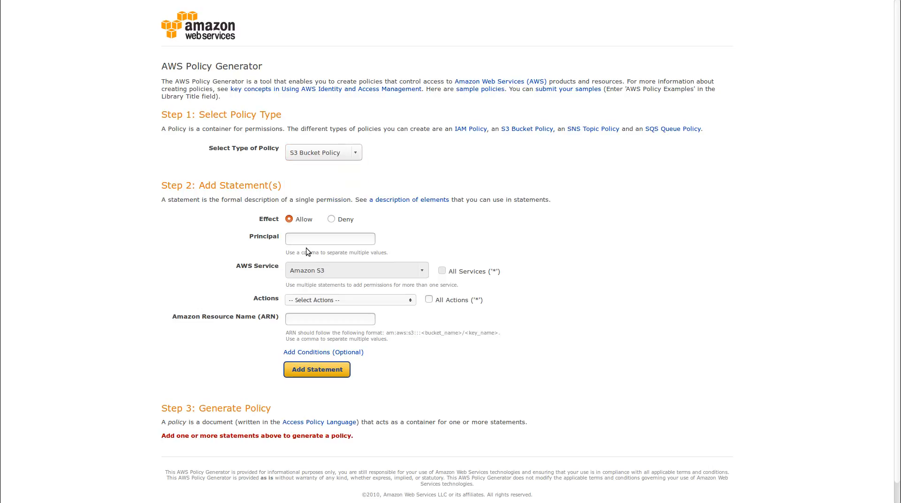
key("ctrl+v")
key("ctrl+z")
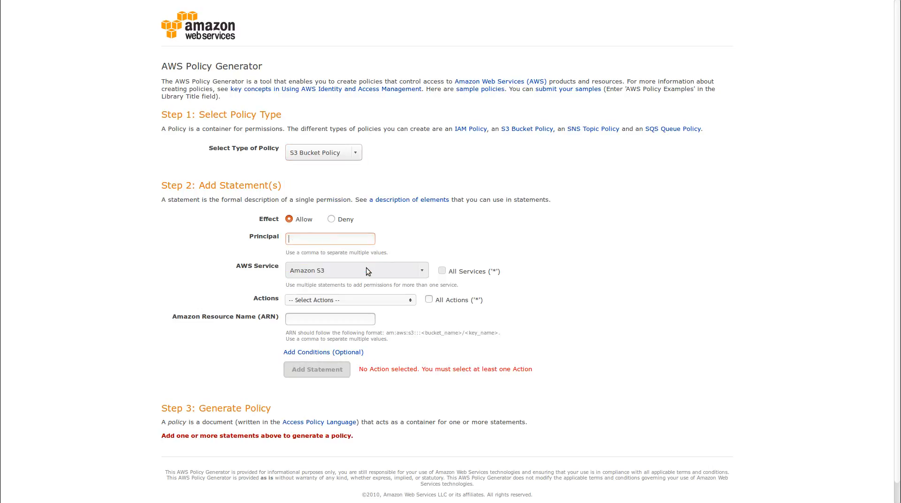
left_click(349, 243)
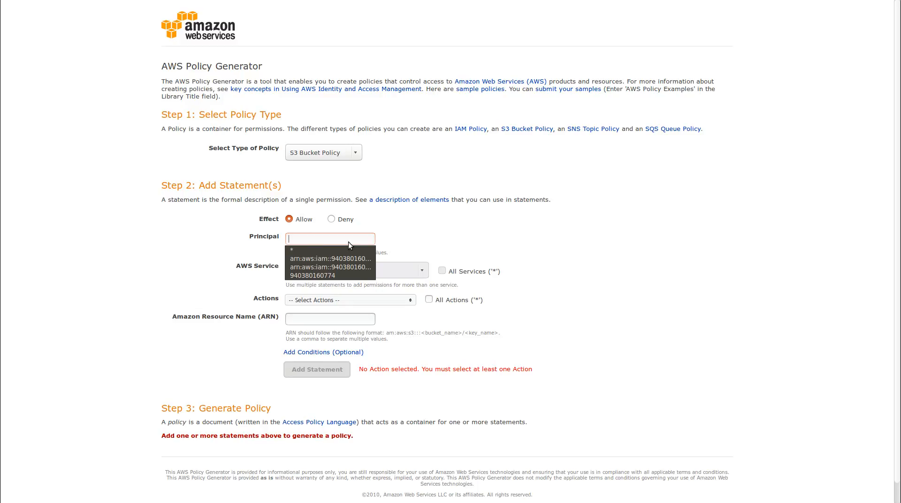
left_click(352, 267)
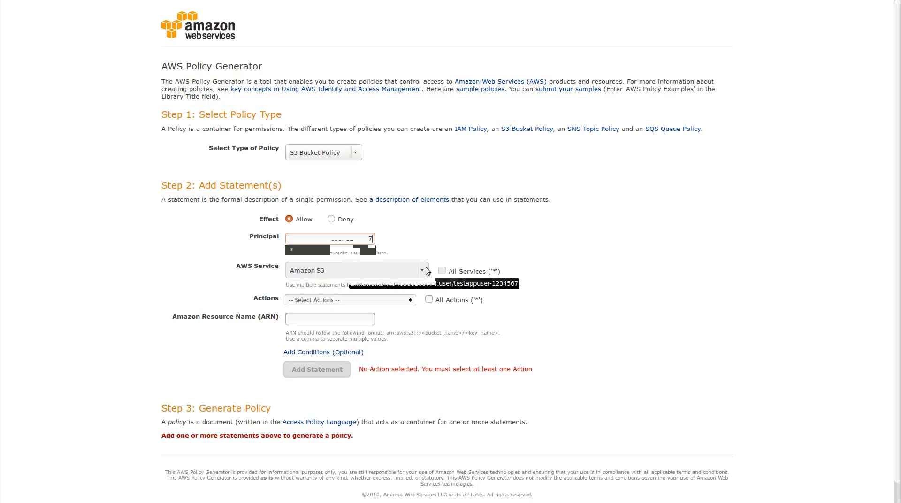
left_click(346, 300)
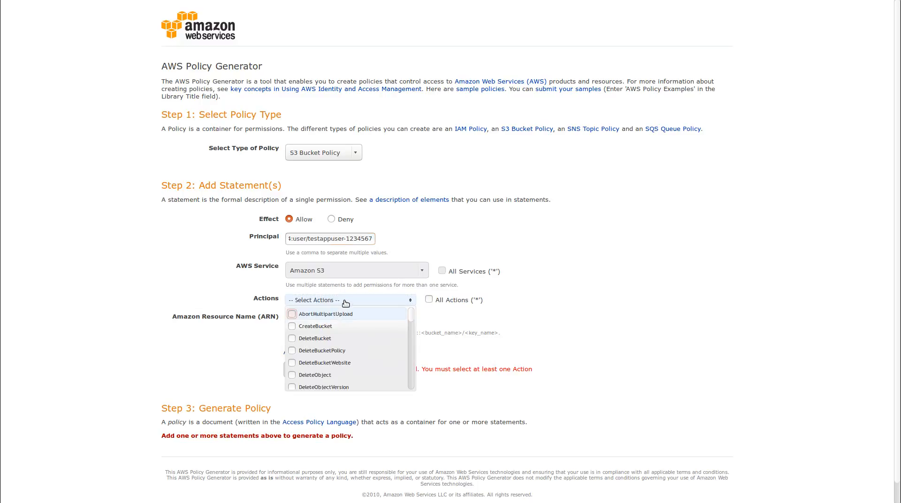
scroll(351, 342, "down", 3)
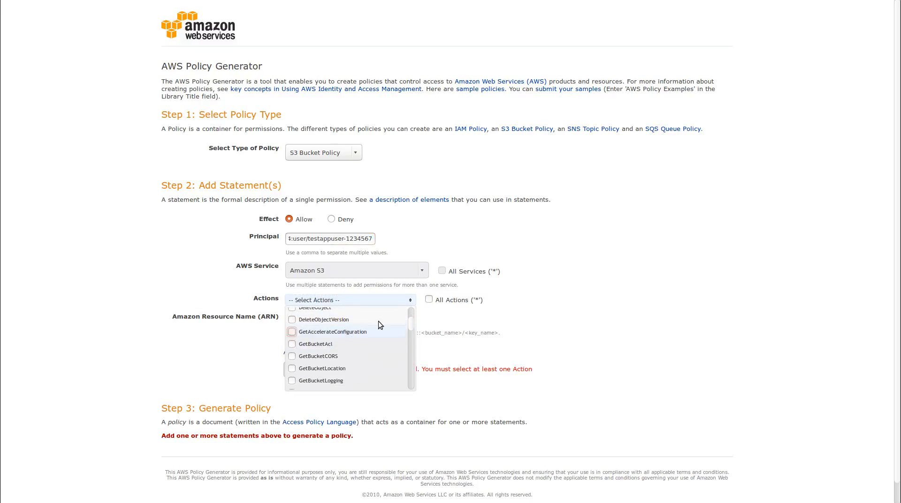
left_click(429, 300)
left_click(322, 324)
- Set the resource ARN to arn:aws:s3:::testappbucket-1234567/user-uploads until it is accepted as valid
left_click(330, 323)
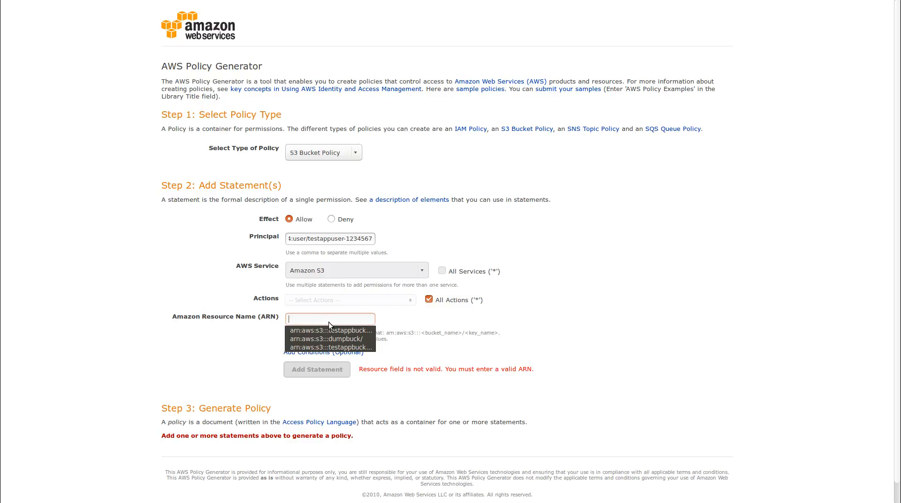
left_click(330, 348)
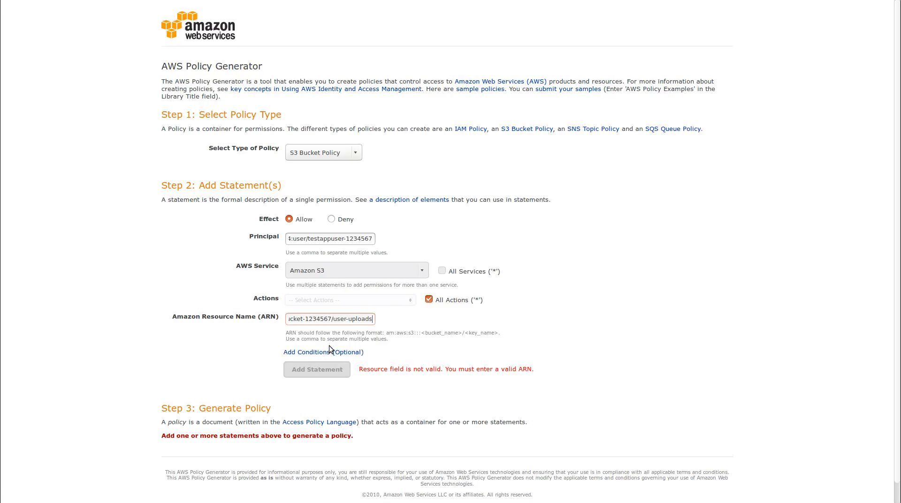
left_click(309, 319)
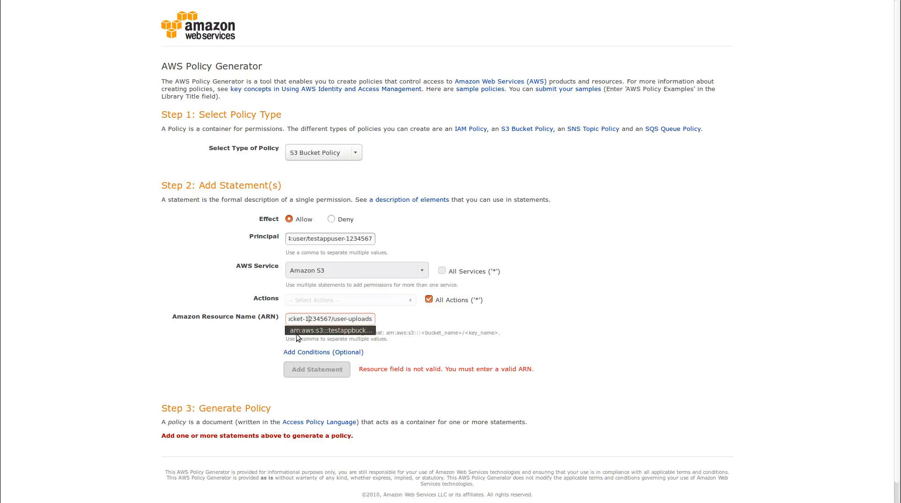
left_click(380, 300)
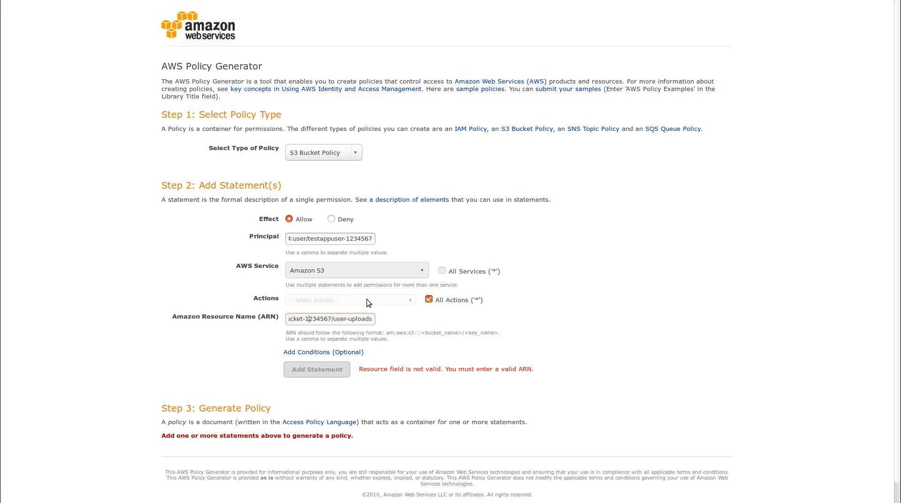
left_click(365, 318)
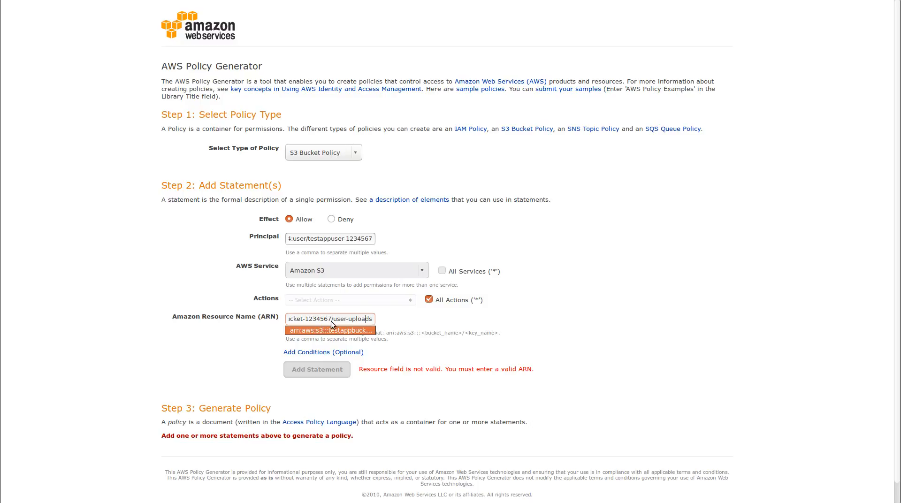
left_click(312, 318)
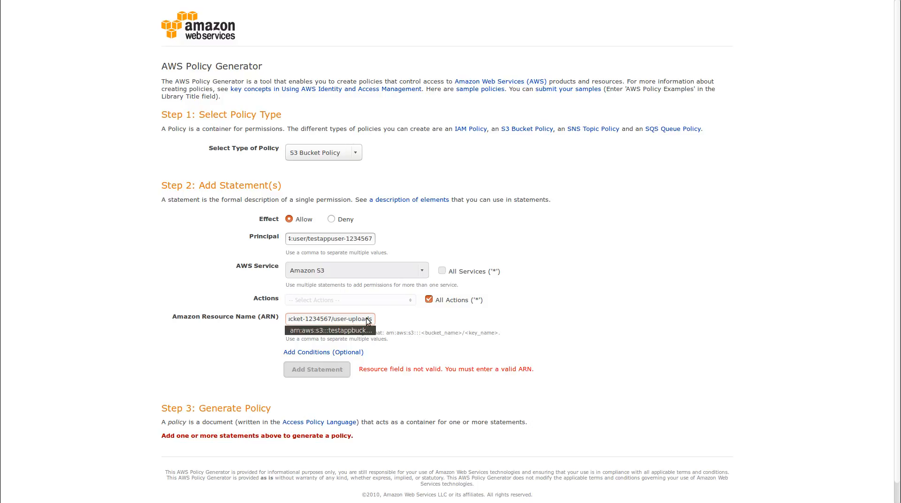
key("Home")
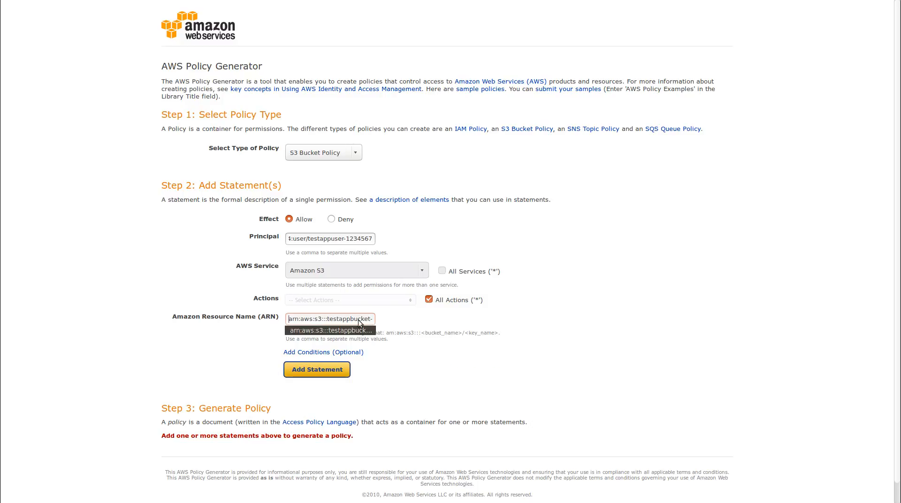
key("Right")
key("Right")
key("Right")
key("Right")
key("Right")
key("Right")
key("Right")
key("Right")
key("Right")
key("Right")
key("Right")
key("Right")
key("Right")
key("Right")
key("Right")
key("Right")
key("Right")
key("Right")
key("Right")
key("Right")
key("Right")
key("Right")
key("Right")
key("Right")
key("Right")
key("Right")
key("Right")
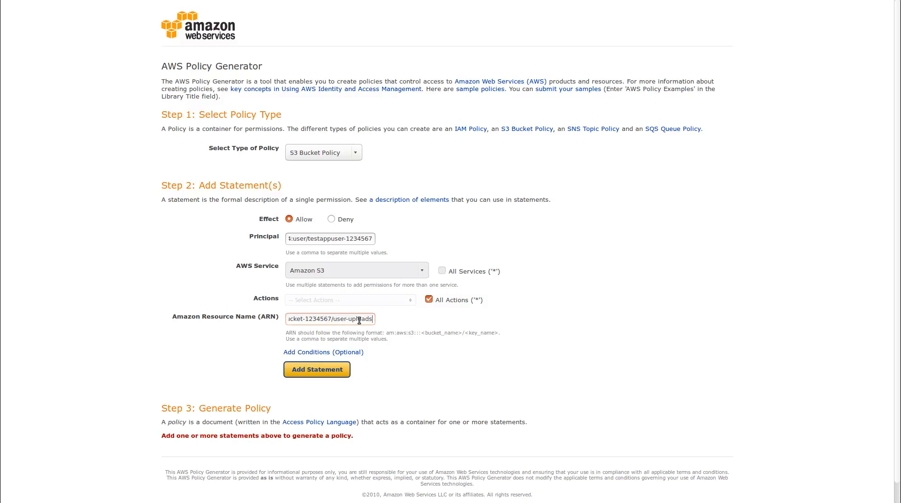
- Add the all-actions statement, generate the policy, and copy the full JSON
left_click(312, 369)
scroll(312, 375, "down", 2)
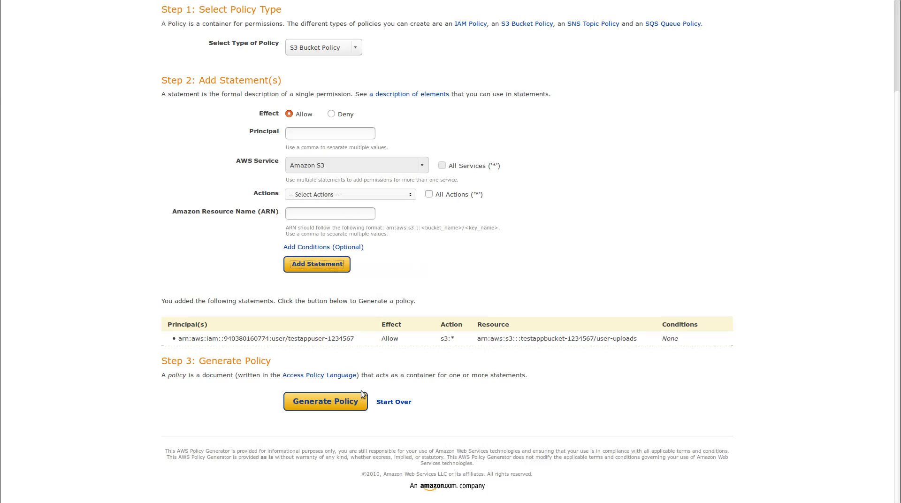
left_click(344, 407)
right_click(430, 238)
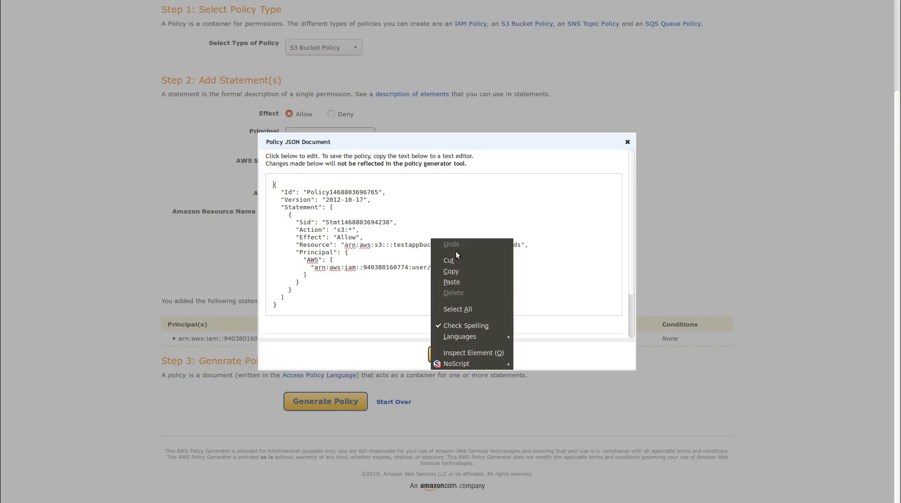
left_click(458, 309)
right_click(430, 219)
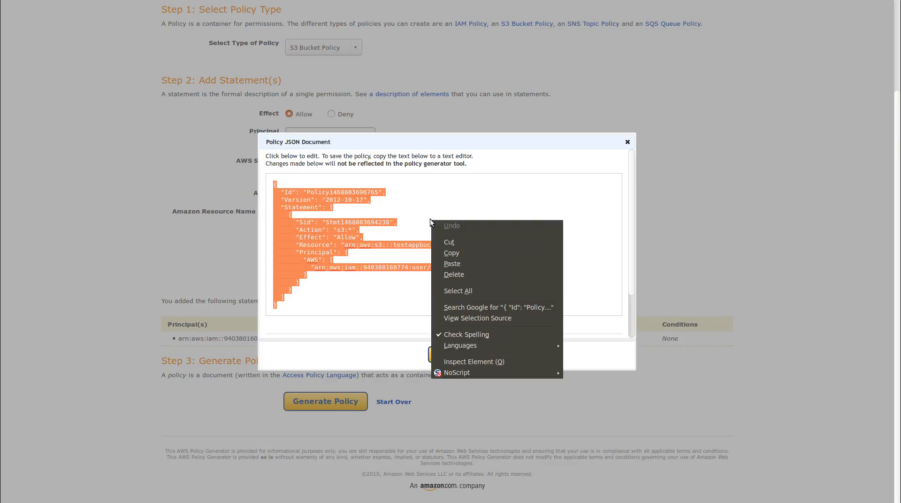
left_click(452, 253)
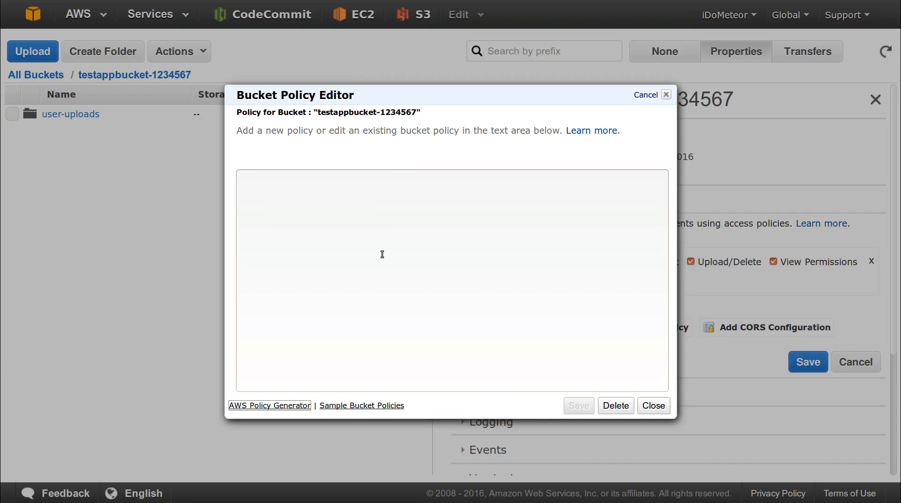
- Paste the JSON into testappbucket-1234567's bucket policy editor, save it, and close the editor
right_click(382, 254)
left_click(432, 298)
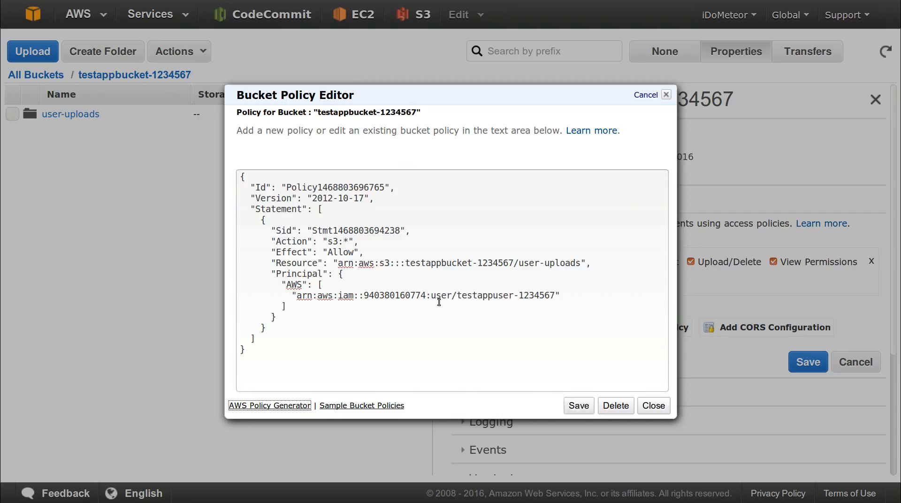
left_click(587, 405)
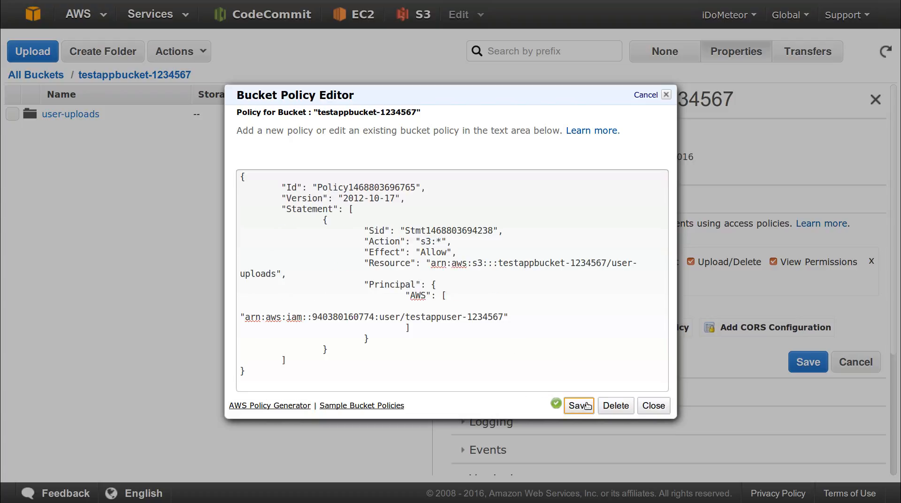
left_click(655, 406)
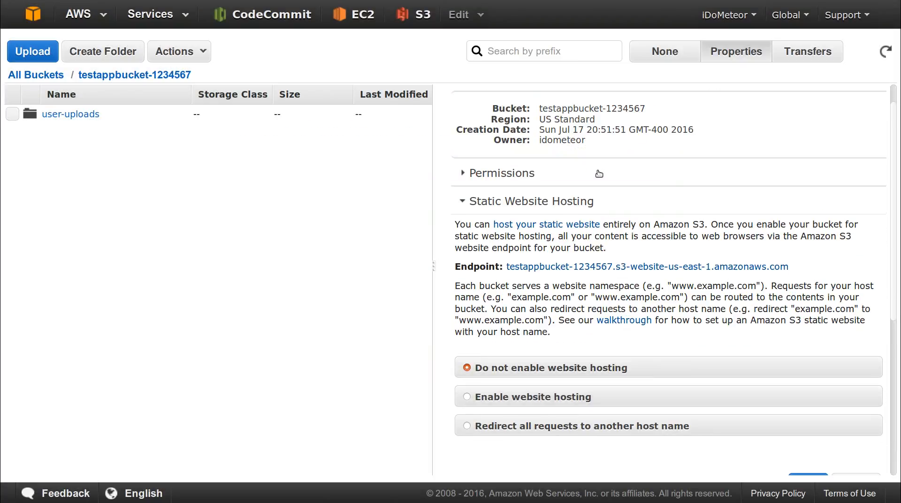
- Check the saved policy under Permissions, close the editor and JSON dialog, then go to All Buckets
left_click(599, 172)
left_click(639, 329)
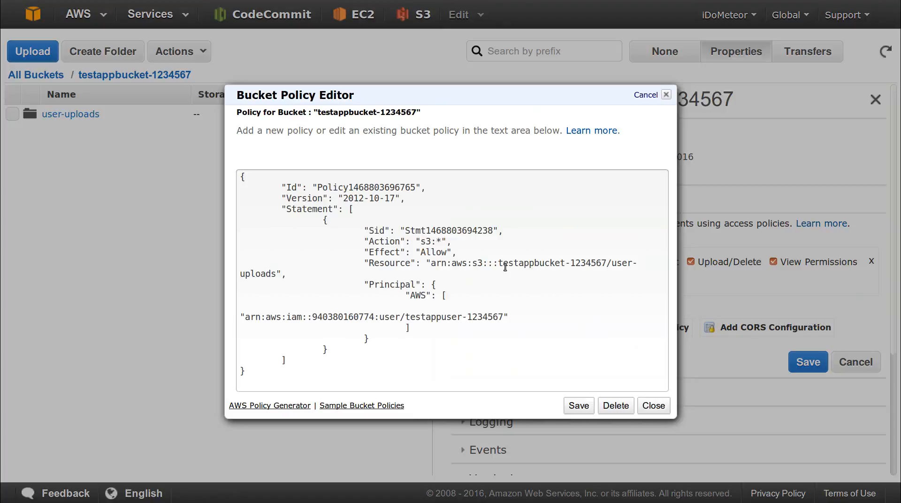
left_click(657, 407)
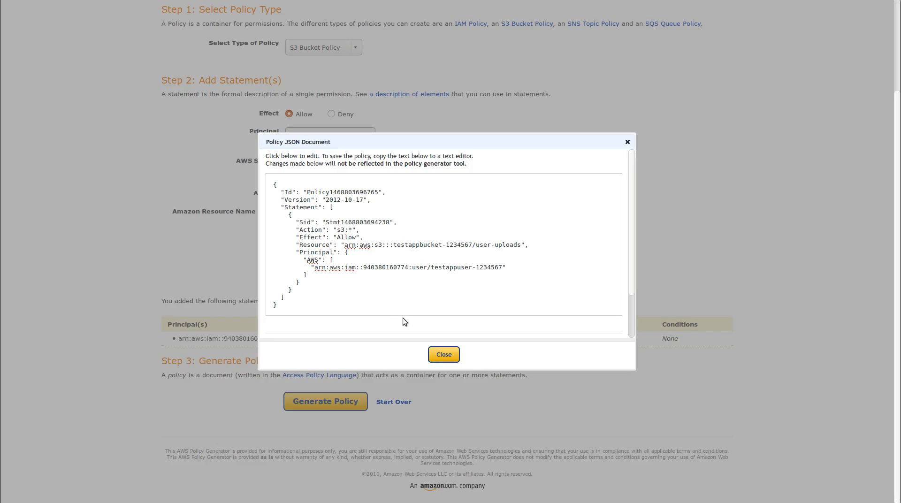
left_click(444, 356)
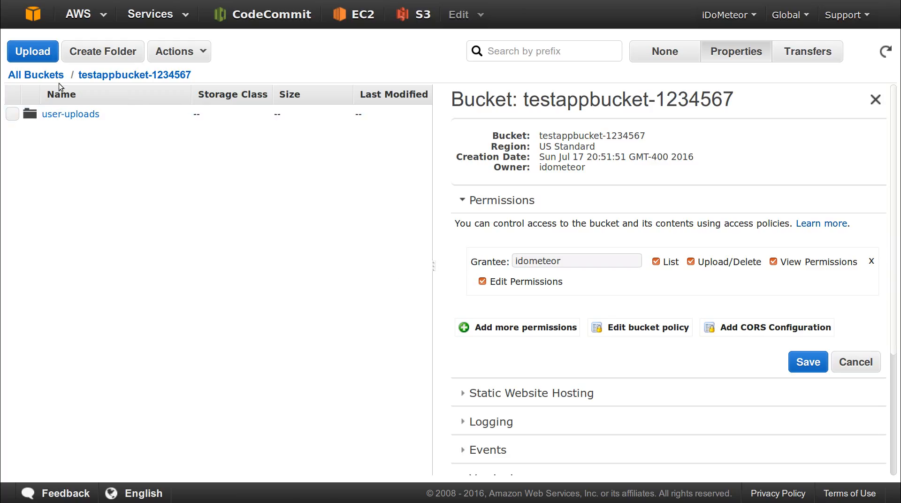
left_click(47, 75)
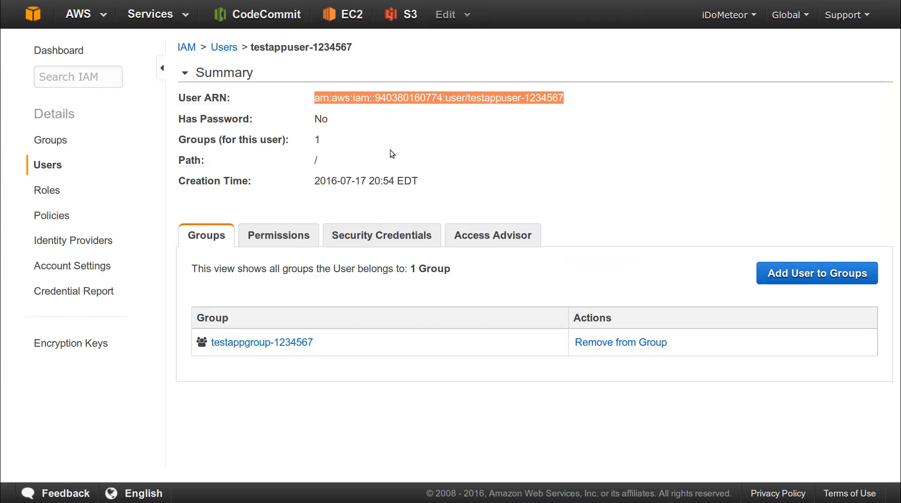
- Go to the IAM Dashboard showing 3 users, 3 groups and 1 customer managed policy
left_click(392, 141)
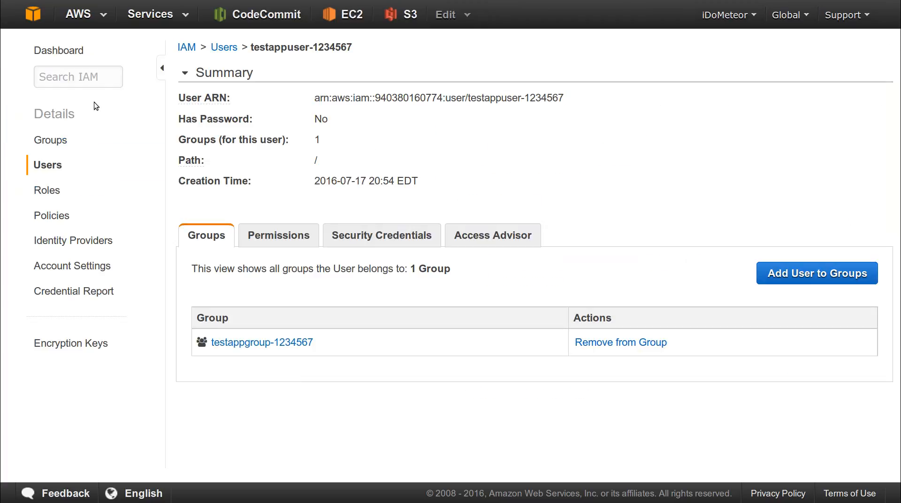
left_click(68, 50)
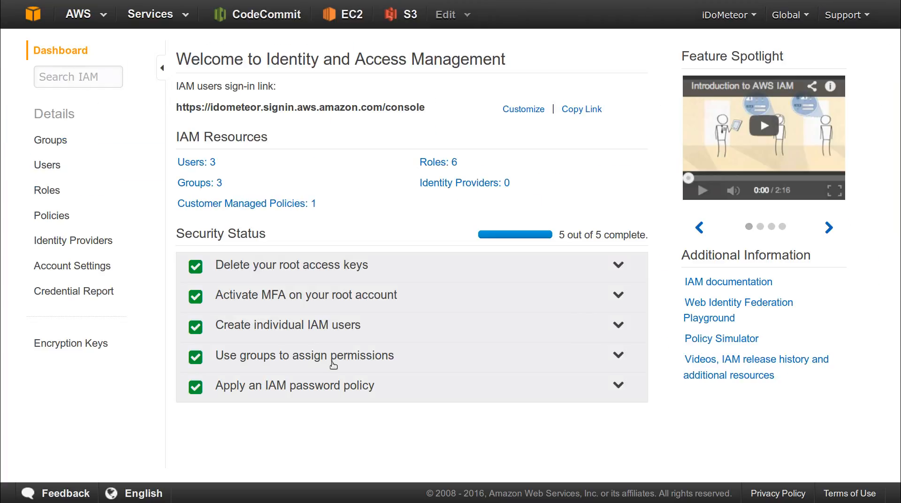